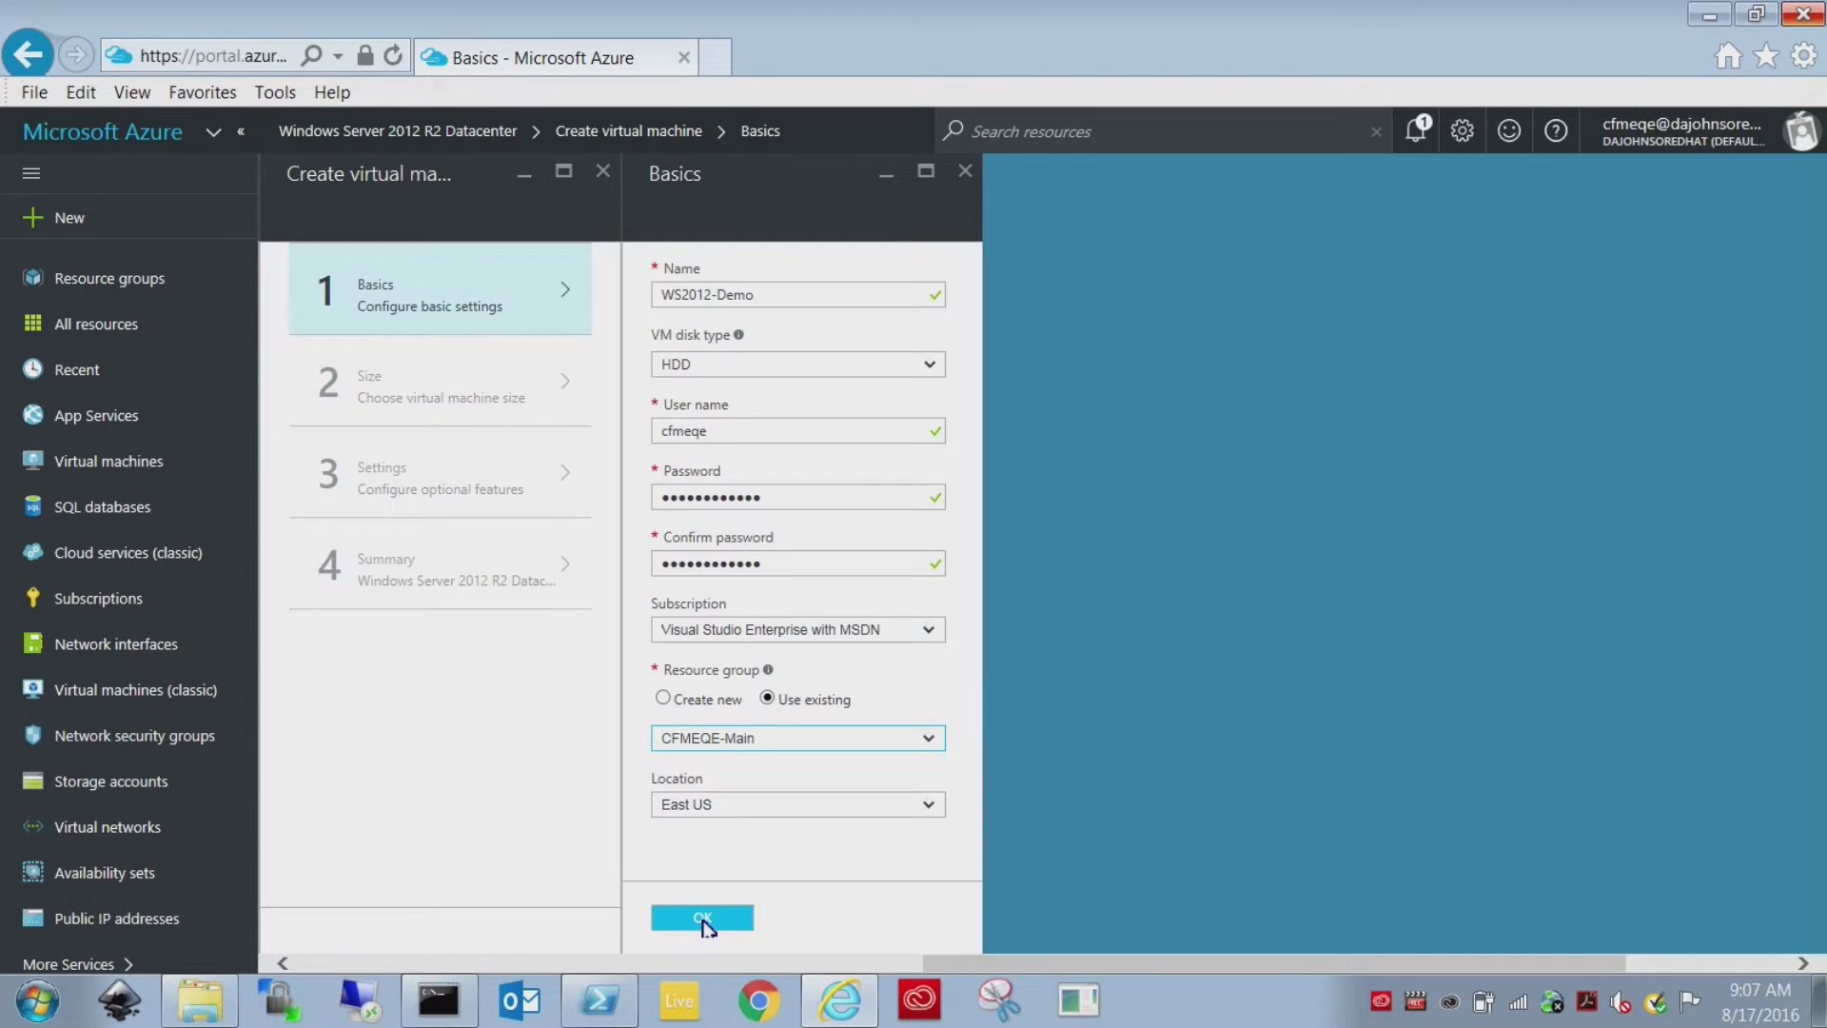
Accept the basic settings of the WS2012-Demo virtual machine and choose the D1_V2 Standard size.
{"action": "left_click", "coordinate": [705, 919]}
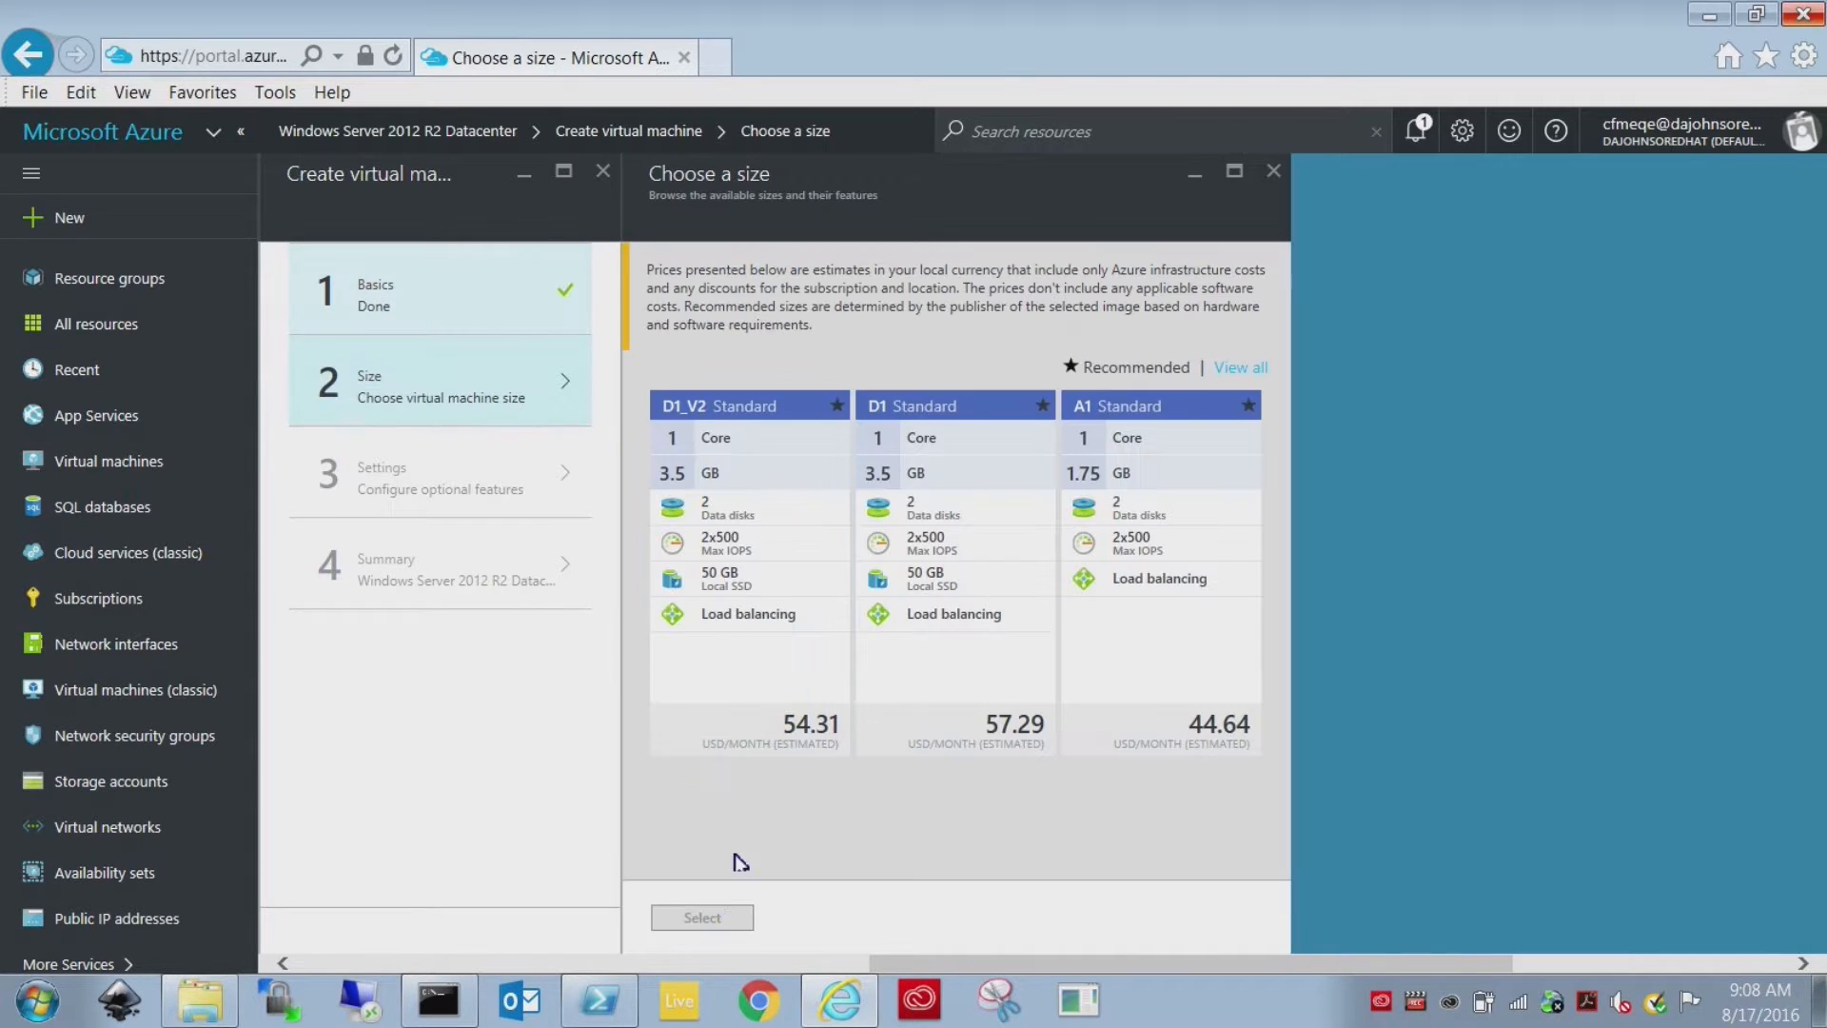
{"action": "left_click", "coordinate": [1132, 447]}
{"action": "left_click", "coordinate": [757, 407]}
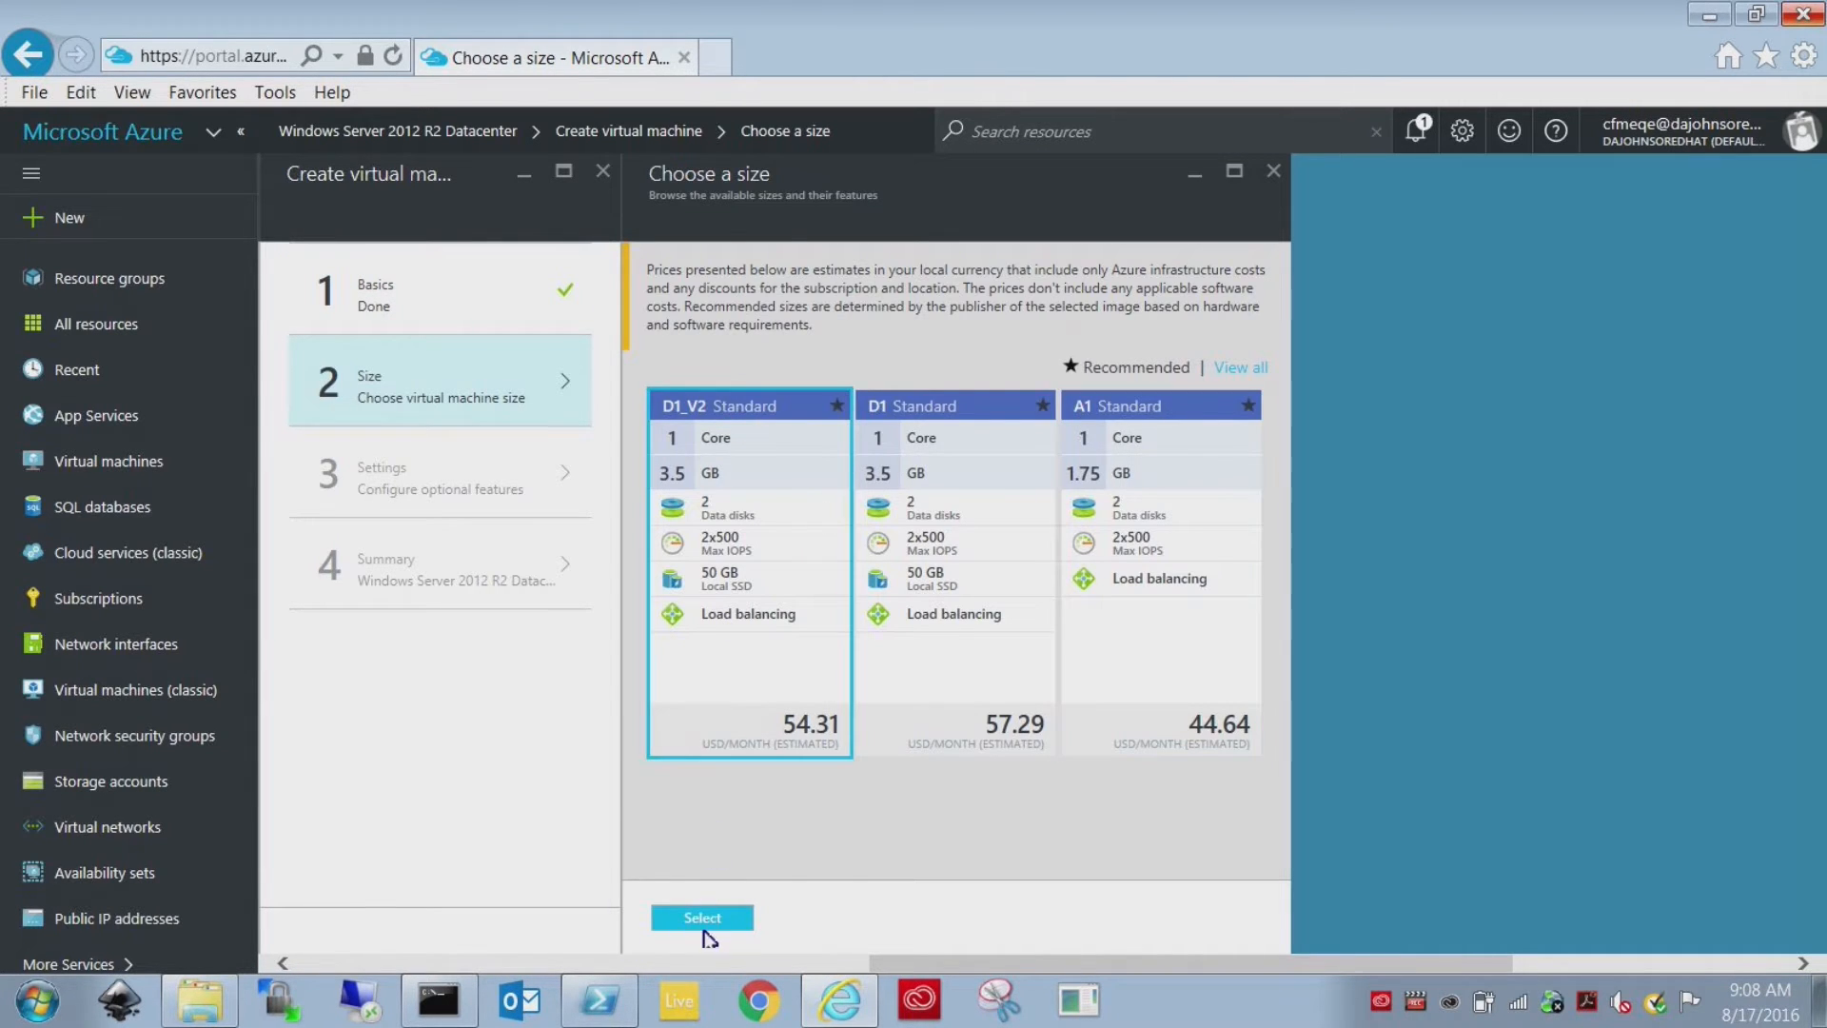
{"action": "left_click", "coordinate": [698, 924]}
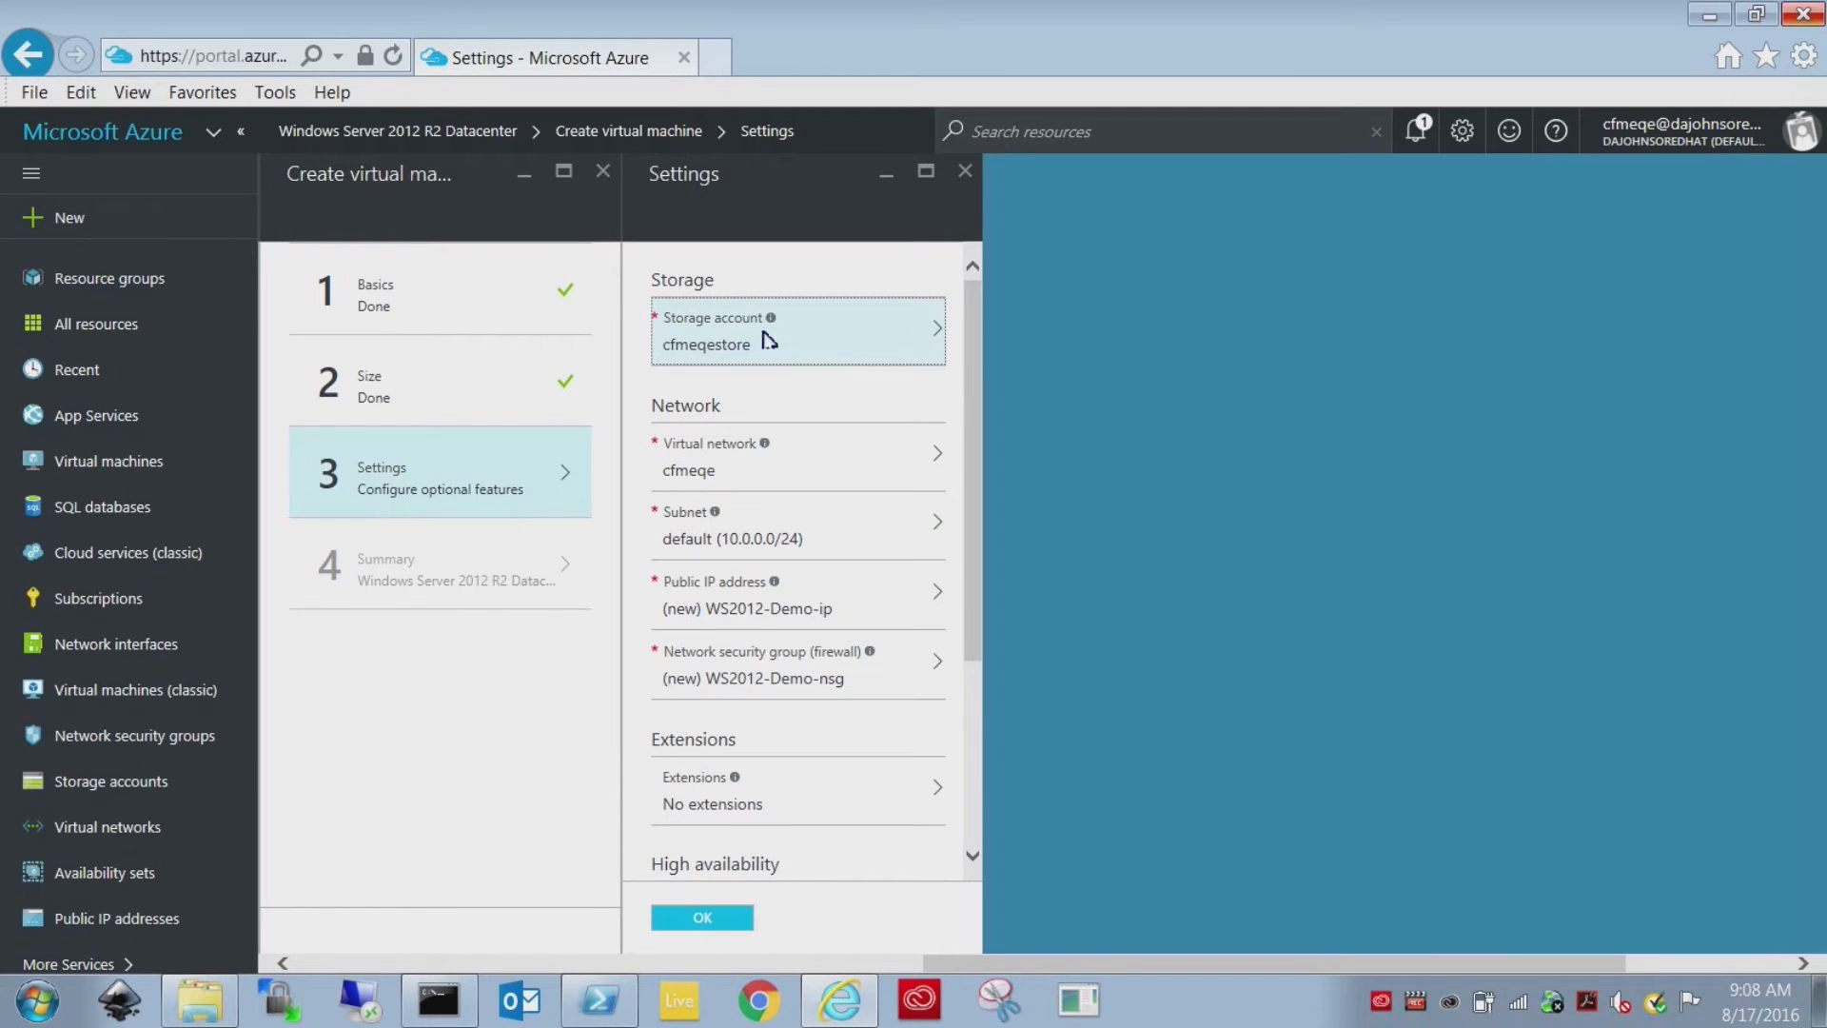
Disable diagnostics in the optional settings of the WS2012-Demo virtual machine and submit it for creation.
{"action": "scroll", "coordinate": [785, 861], "scroll_direction": "down", "scroll_amount": 3}
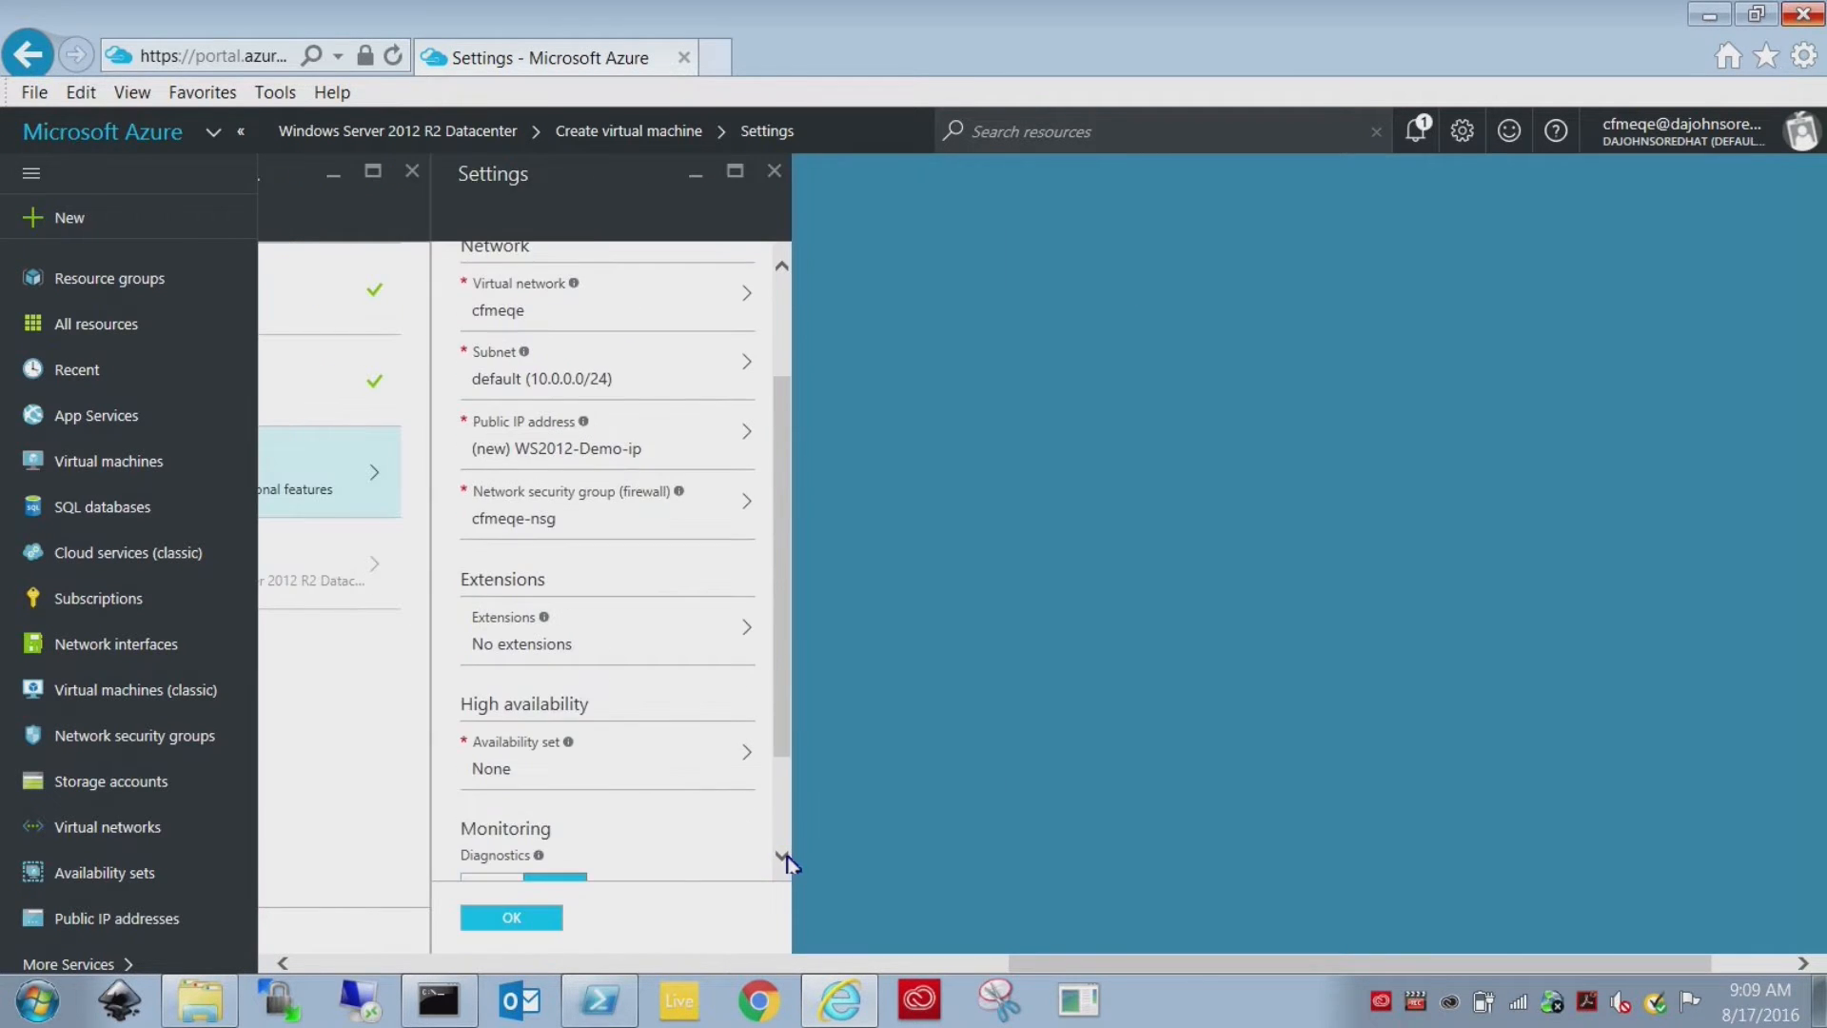
{"action": "scroll", "coordinate": [786, 861], "scroll_direction": "down", "scroll_amount": 2}
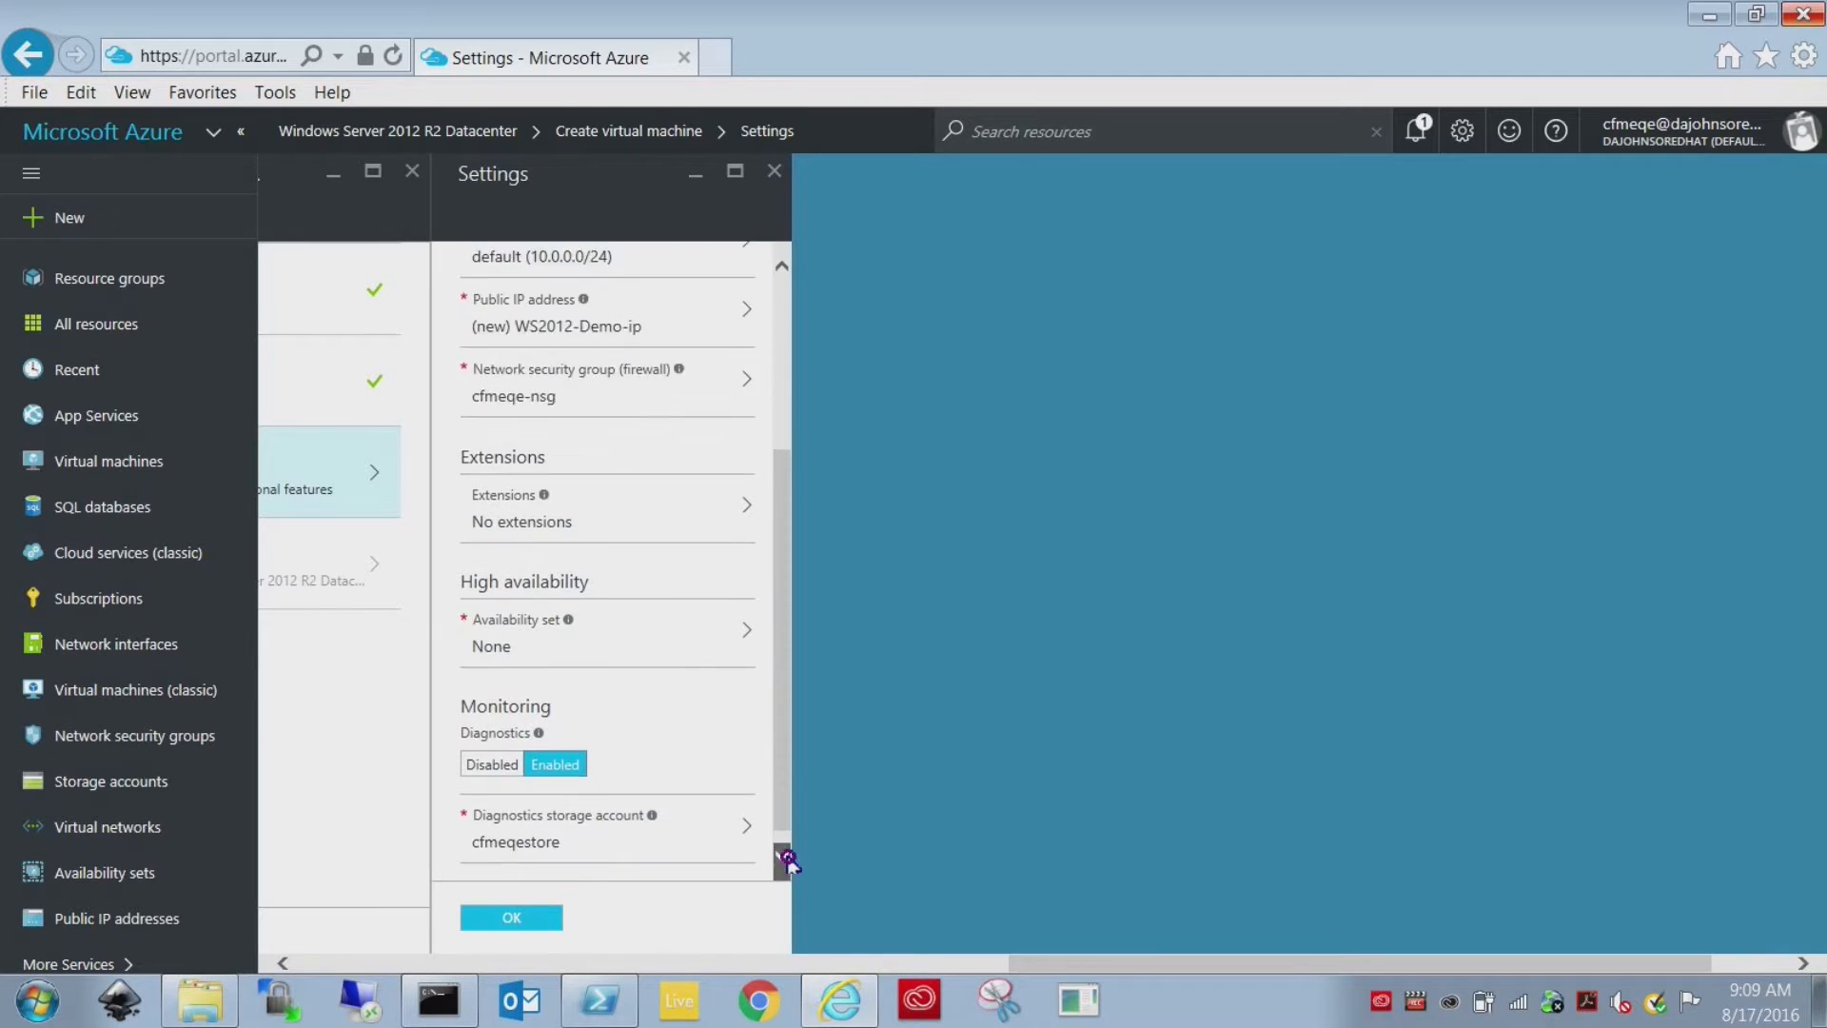
{"action": "left_click", "coordinate": [484, 747]}
{"action": "left_click", "coordinate": [511, 919]}
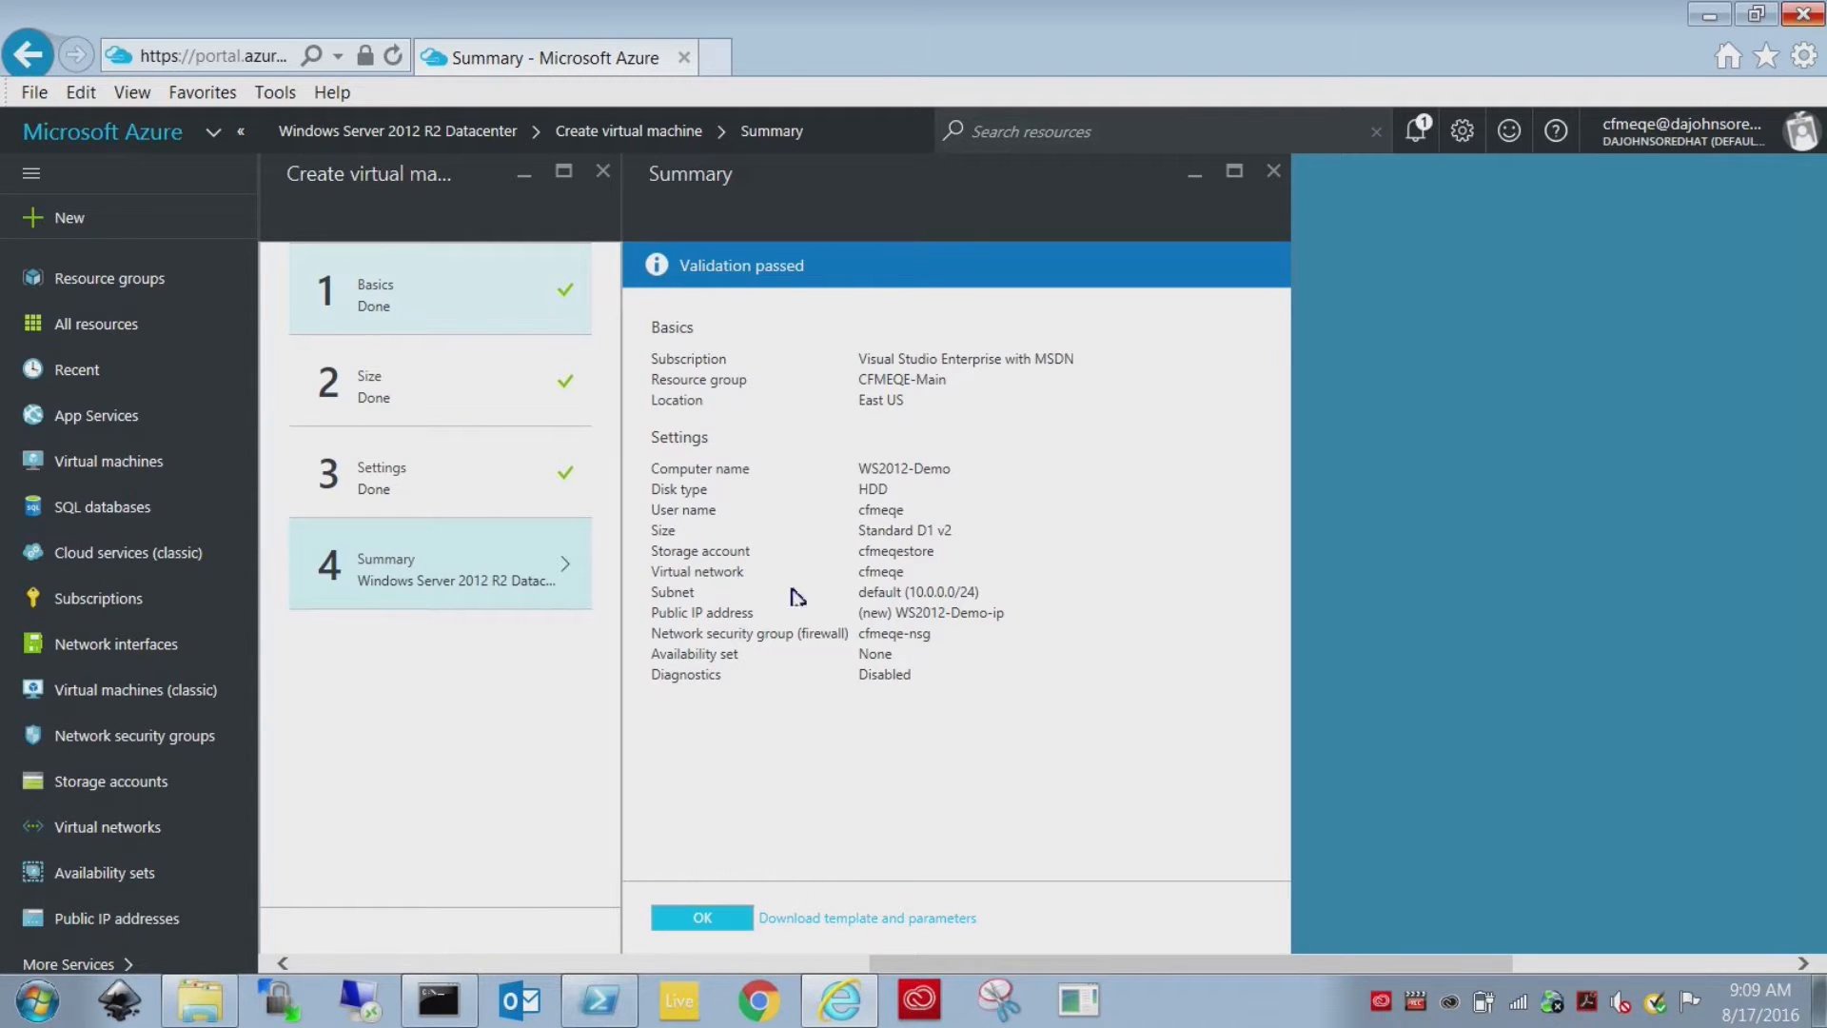
{"action": "left_click", "coordinate": [709, 915]}
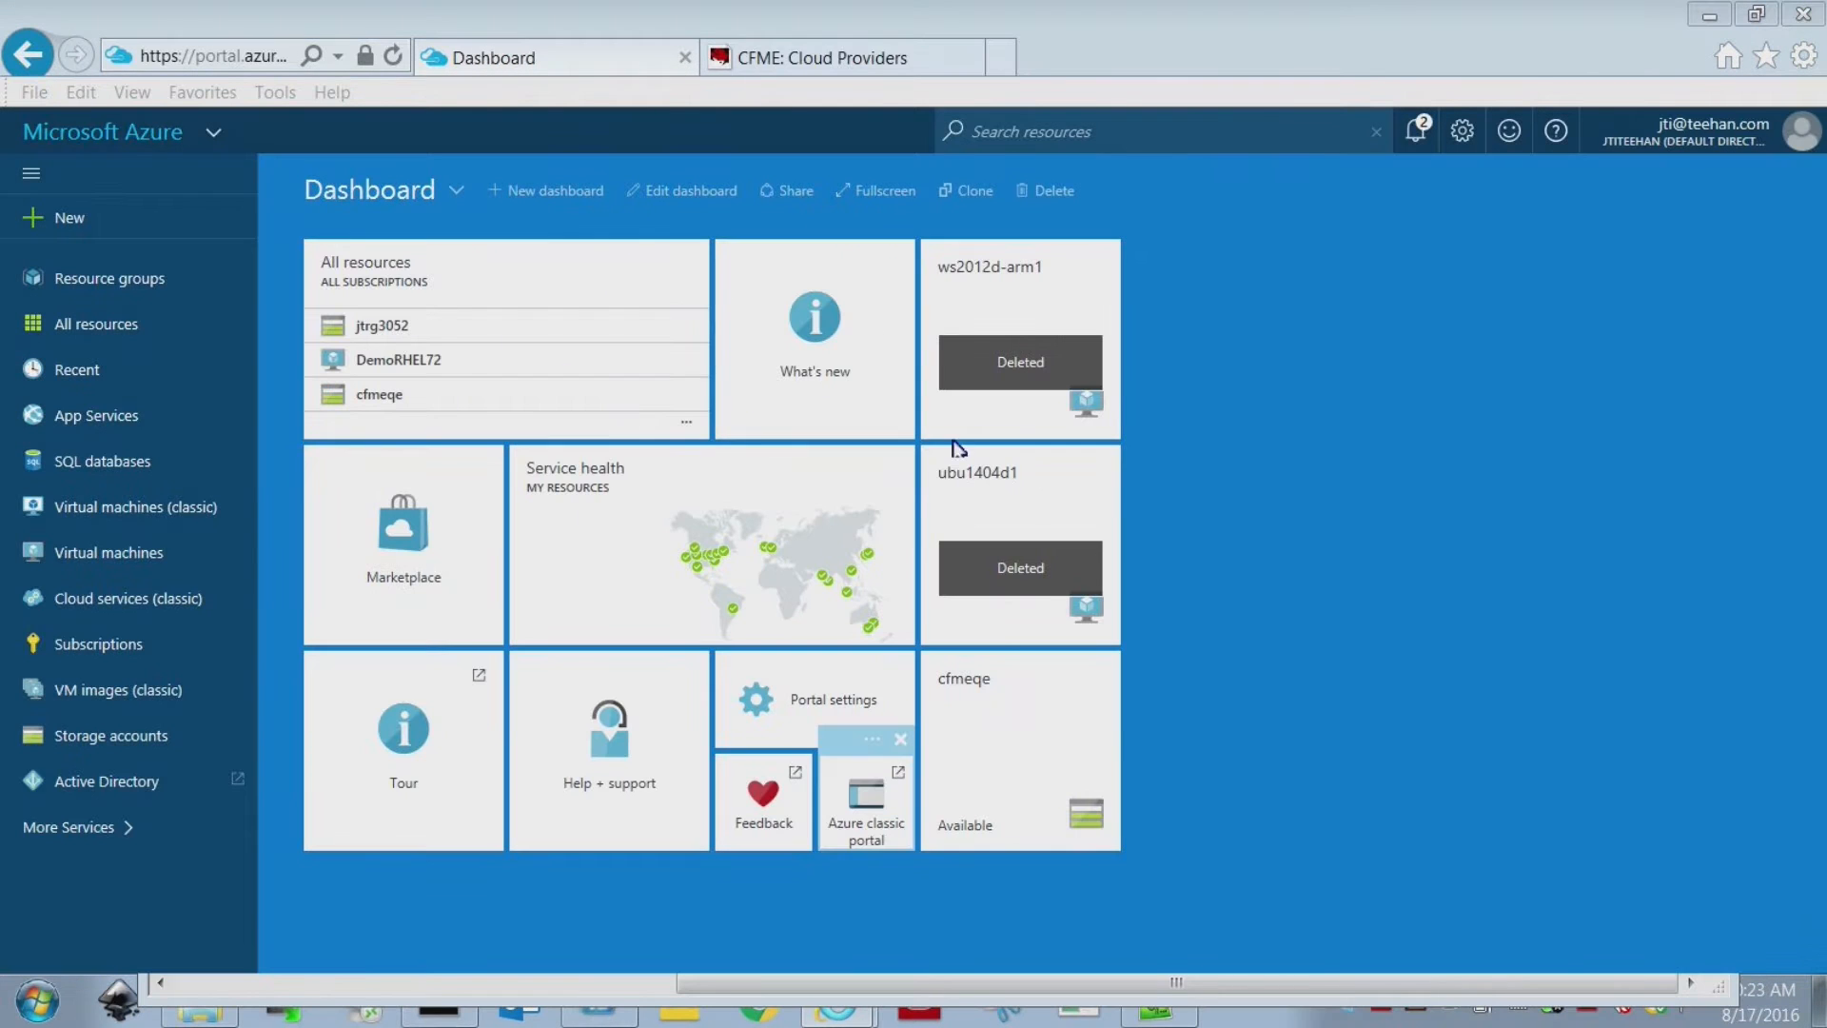
Find the Red Hat Enterprise Linux 7.2 image in the marketplace and start creating a virtual machine with the Resource Manager deployment model.
{"action": "left_click", "coordinate": [105, 219]}
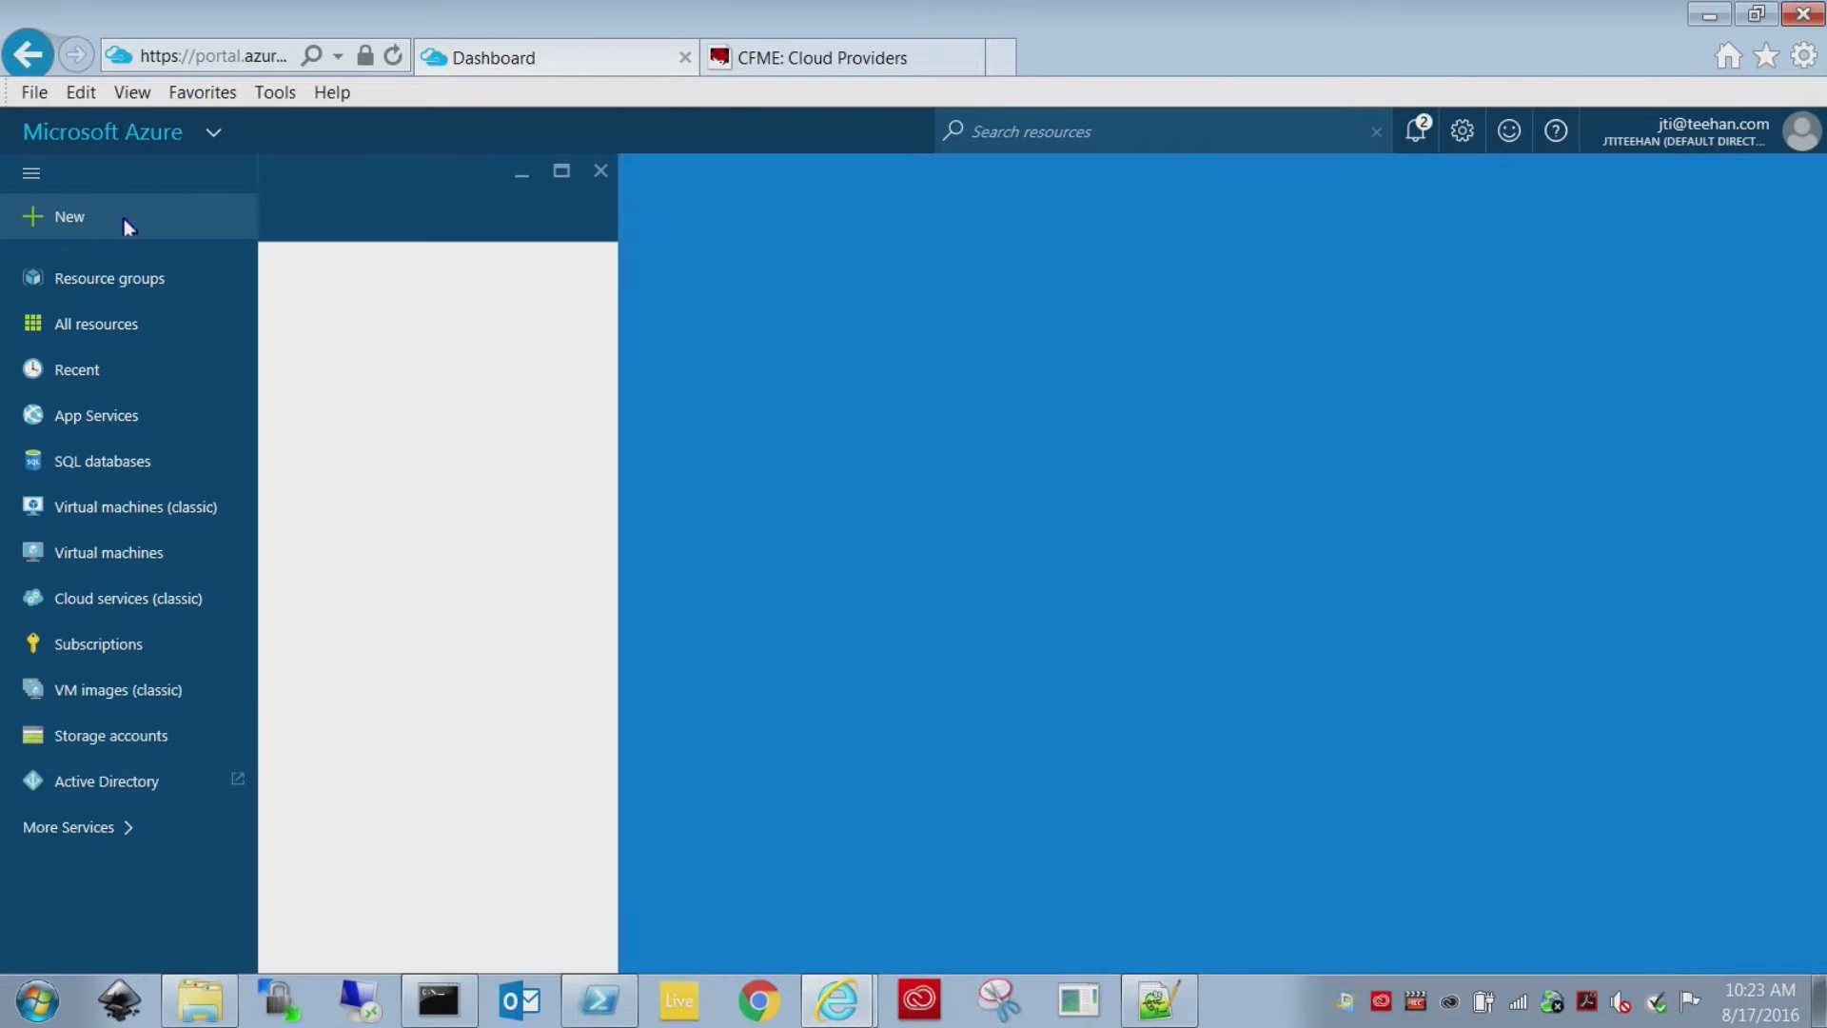
{"action": "type", "text": "Red"}
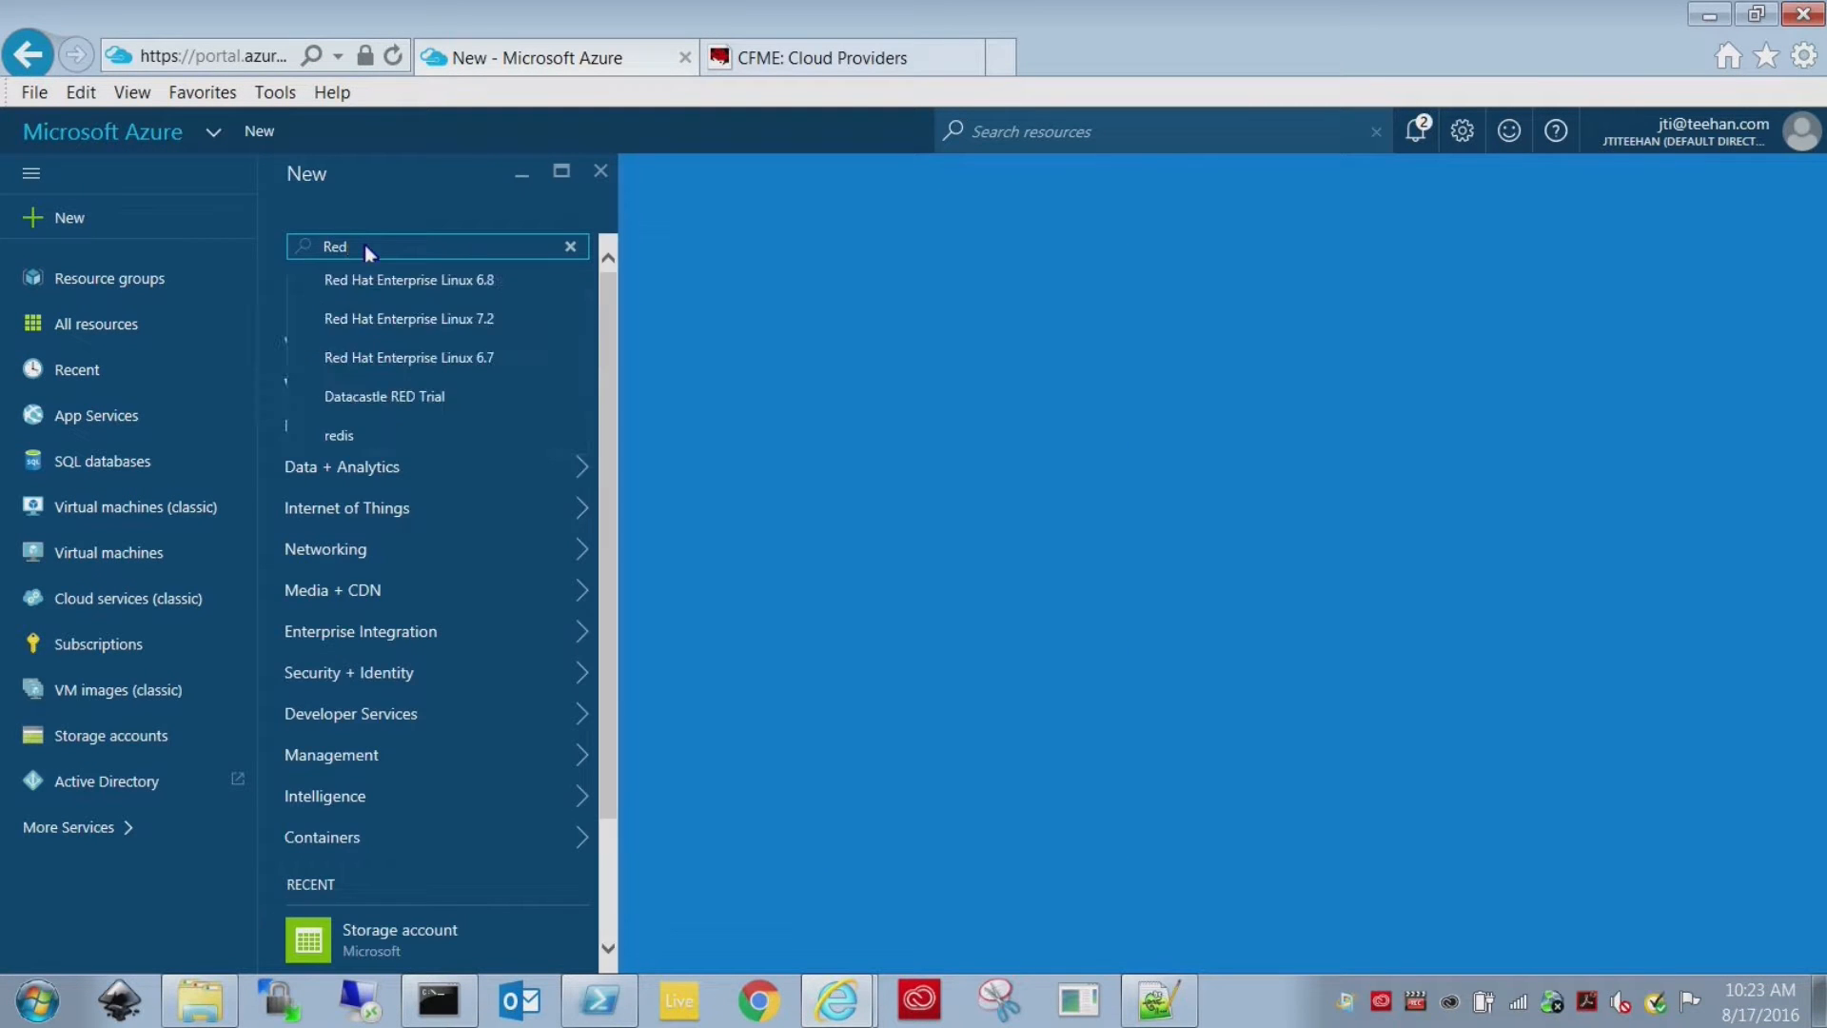
{"action": "left_click", "coordinate": [403, 322]}
{"action": "left_click", "coordinate": [409, 328]}
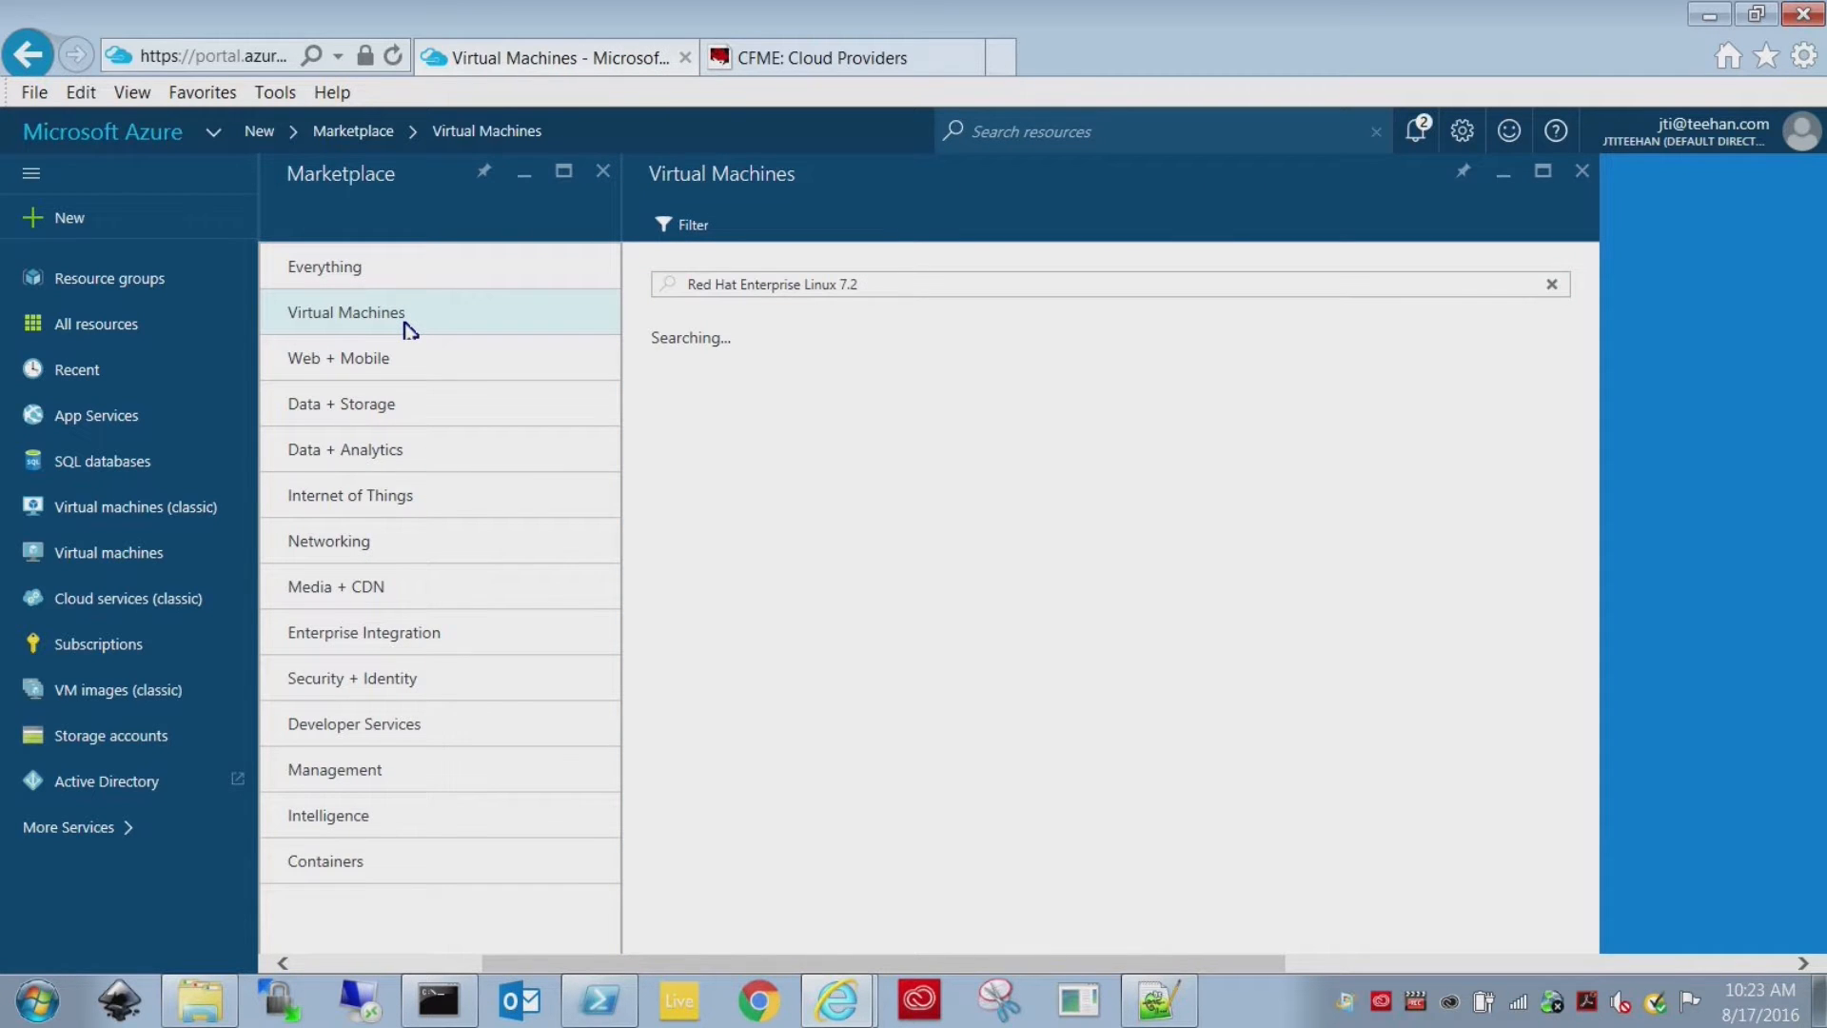
{"action": "left_click", "coordinate": [759, 436]}
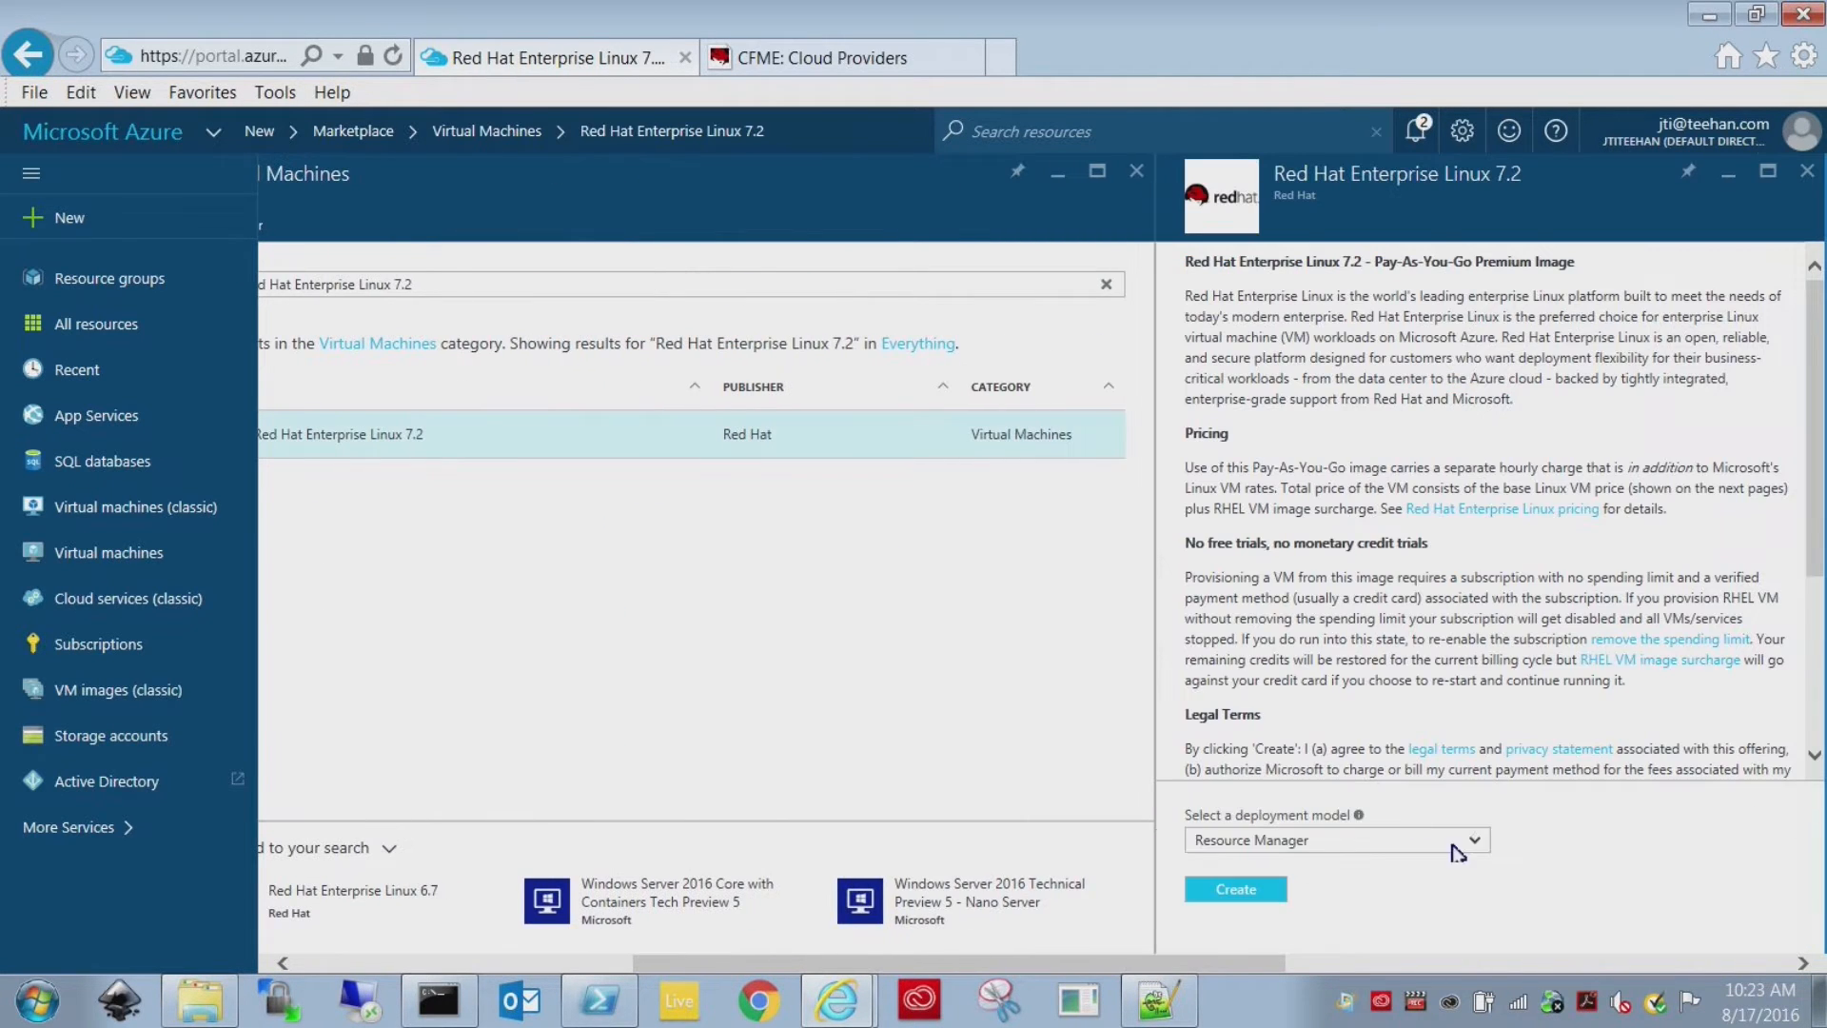
{"action": "left_click", "coordinate": [1237, 894]}
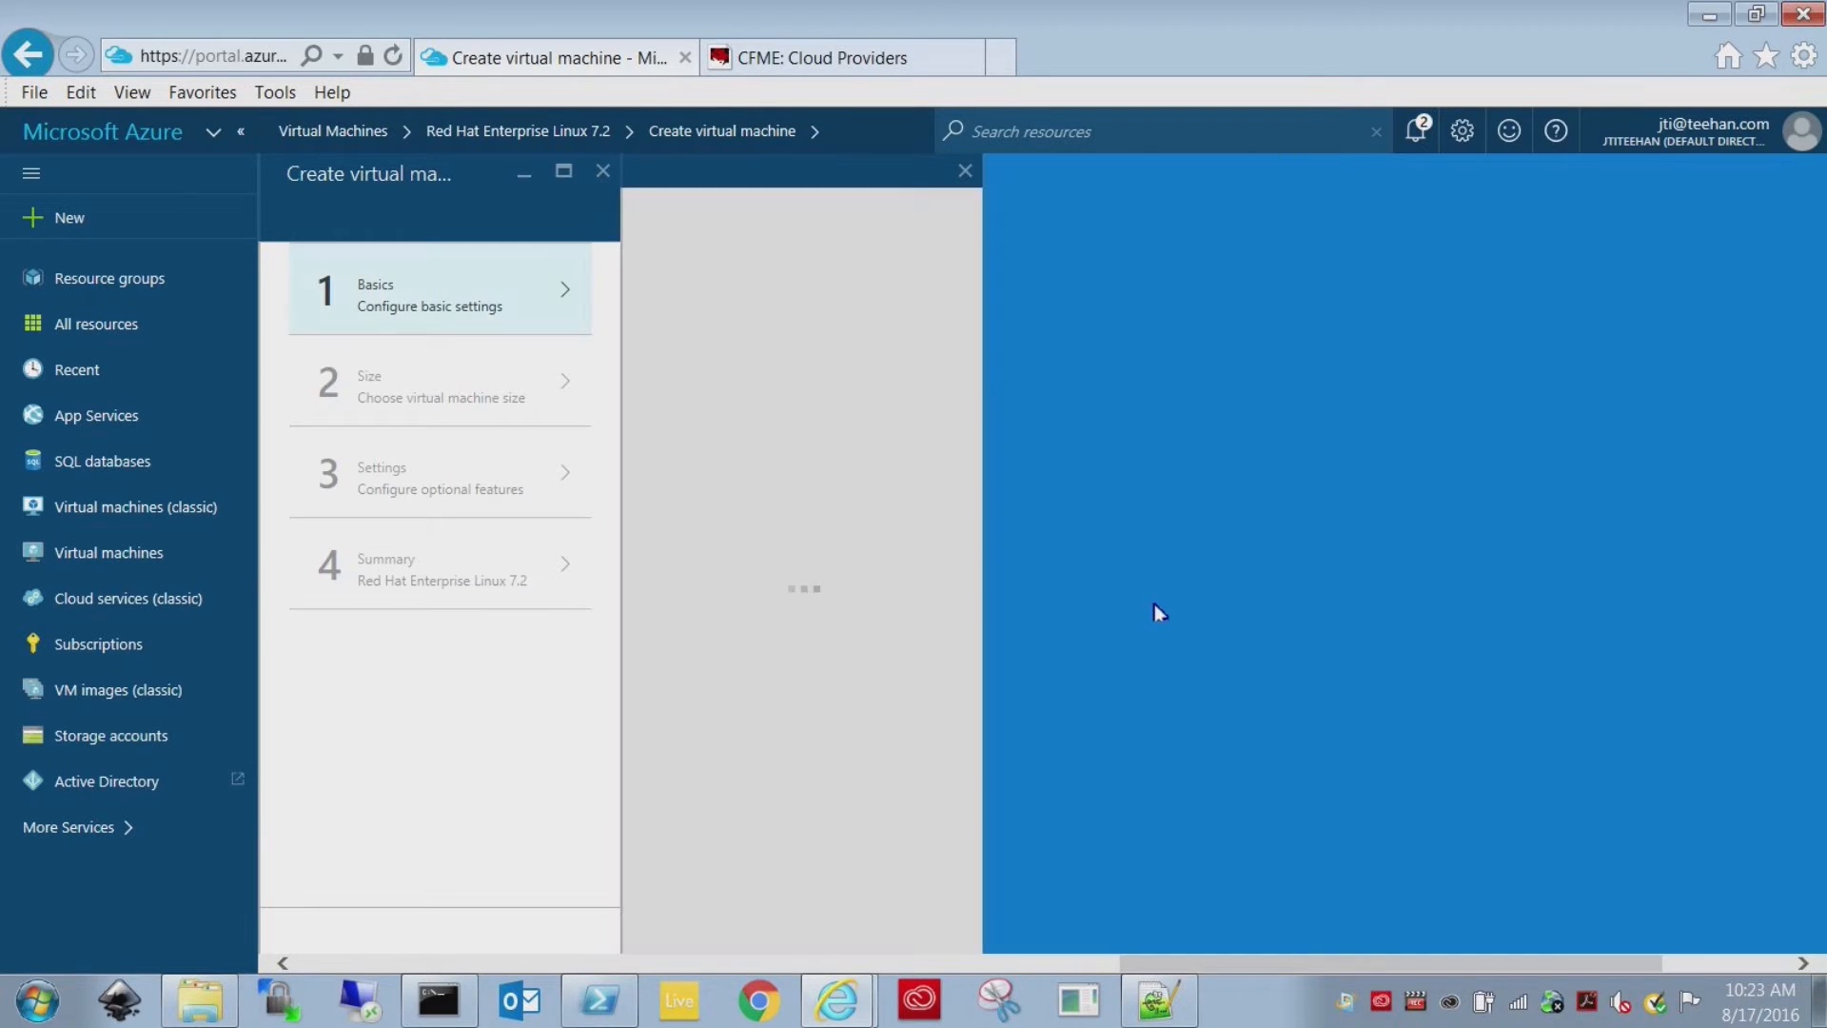
Name the new virtual machine RHEL72-Demo and set its user name to cfmeqe.
{"action": "left_click", "coordinate": [814, 301]}
{"action": "type", "text": "RHEL72-Demo"}
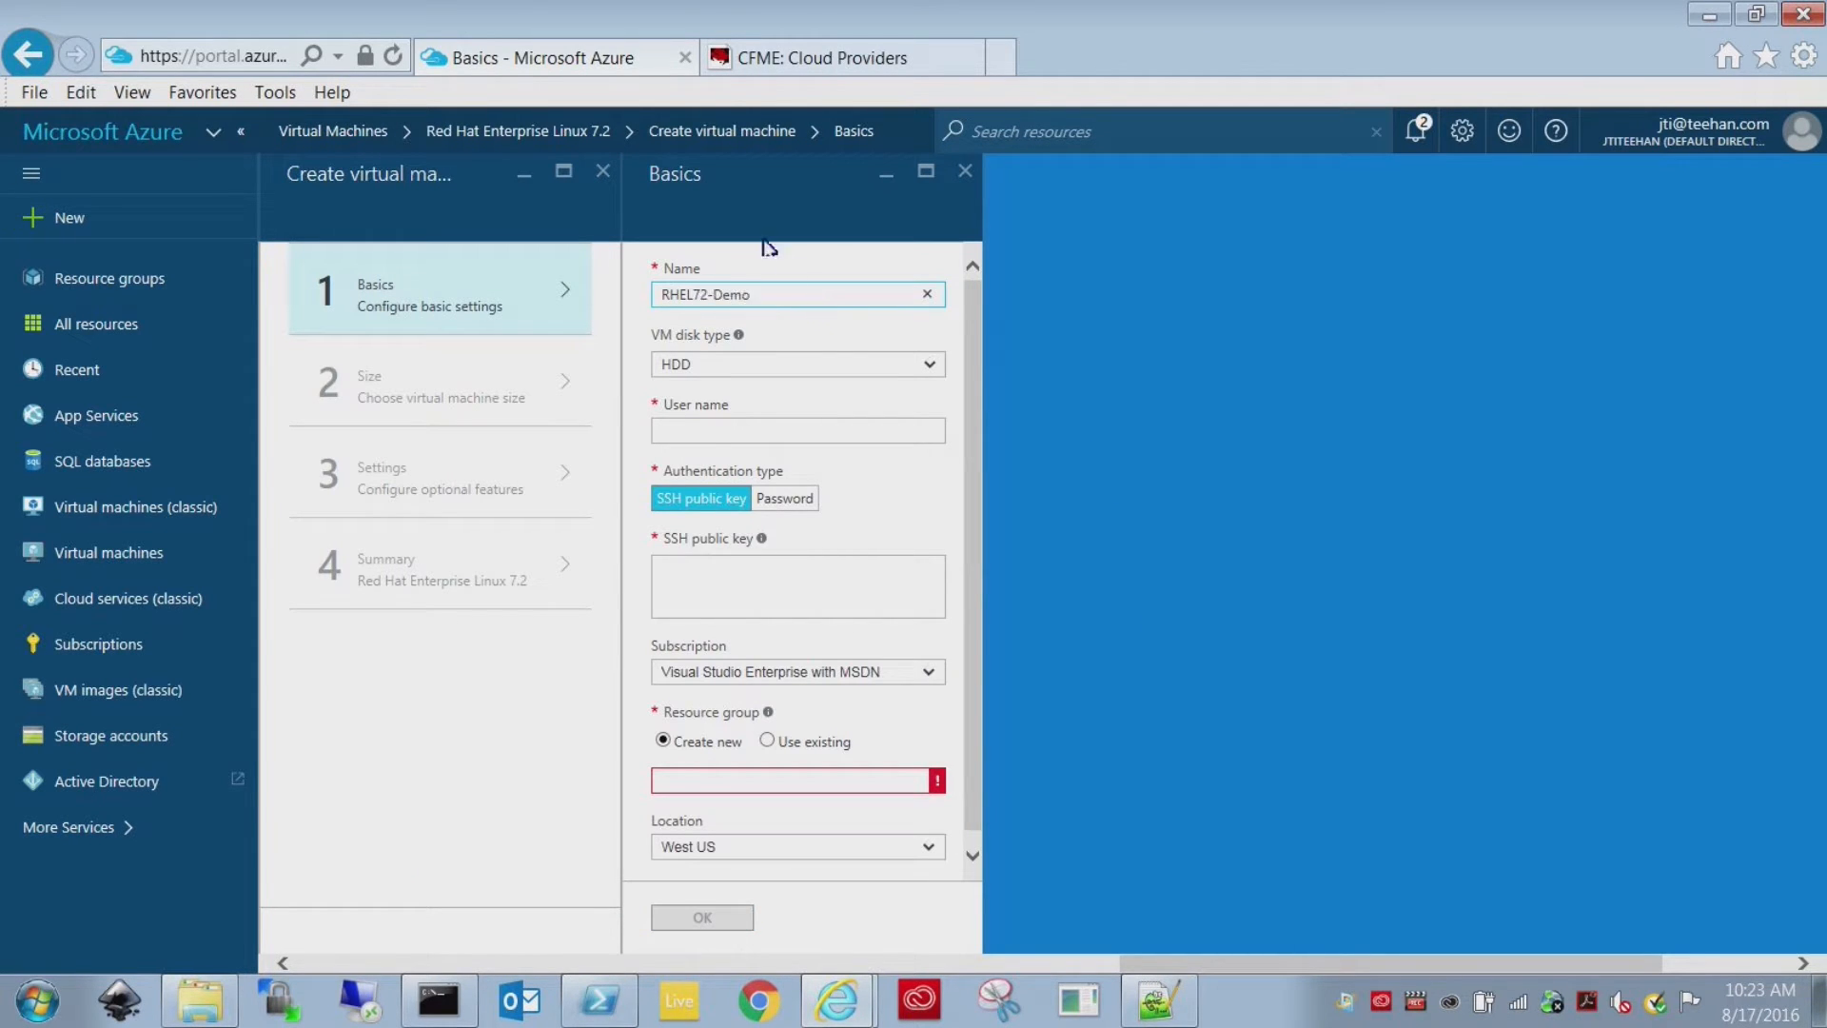
{"action": "left_click", "coordinate": [754, 430]}
{"action": "type", "text": "cfmeqe"}
Set the authentication type to Password, then enter and confirm the account password.
{"action": "left_click", "coordinate": [807, 499]}
{"action": "left_click", "coordinate": [757, 567]}
{"action": "type", "text": "P•••••••••••"}
{"action": "key", "text": "Tab"}
{"action": "type", "text": "••"}
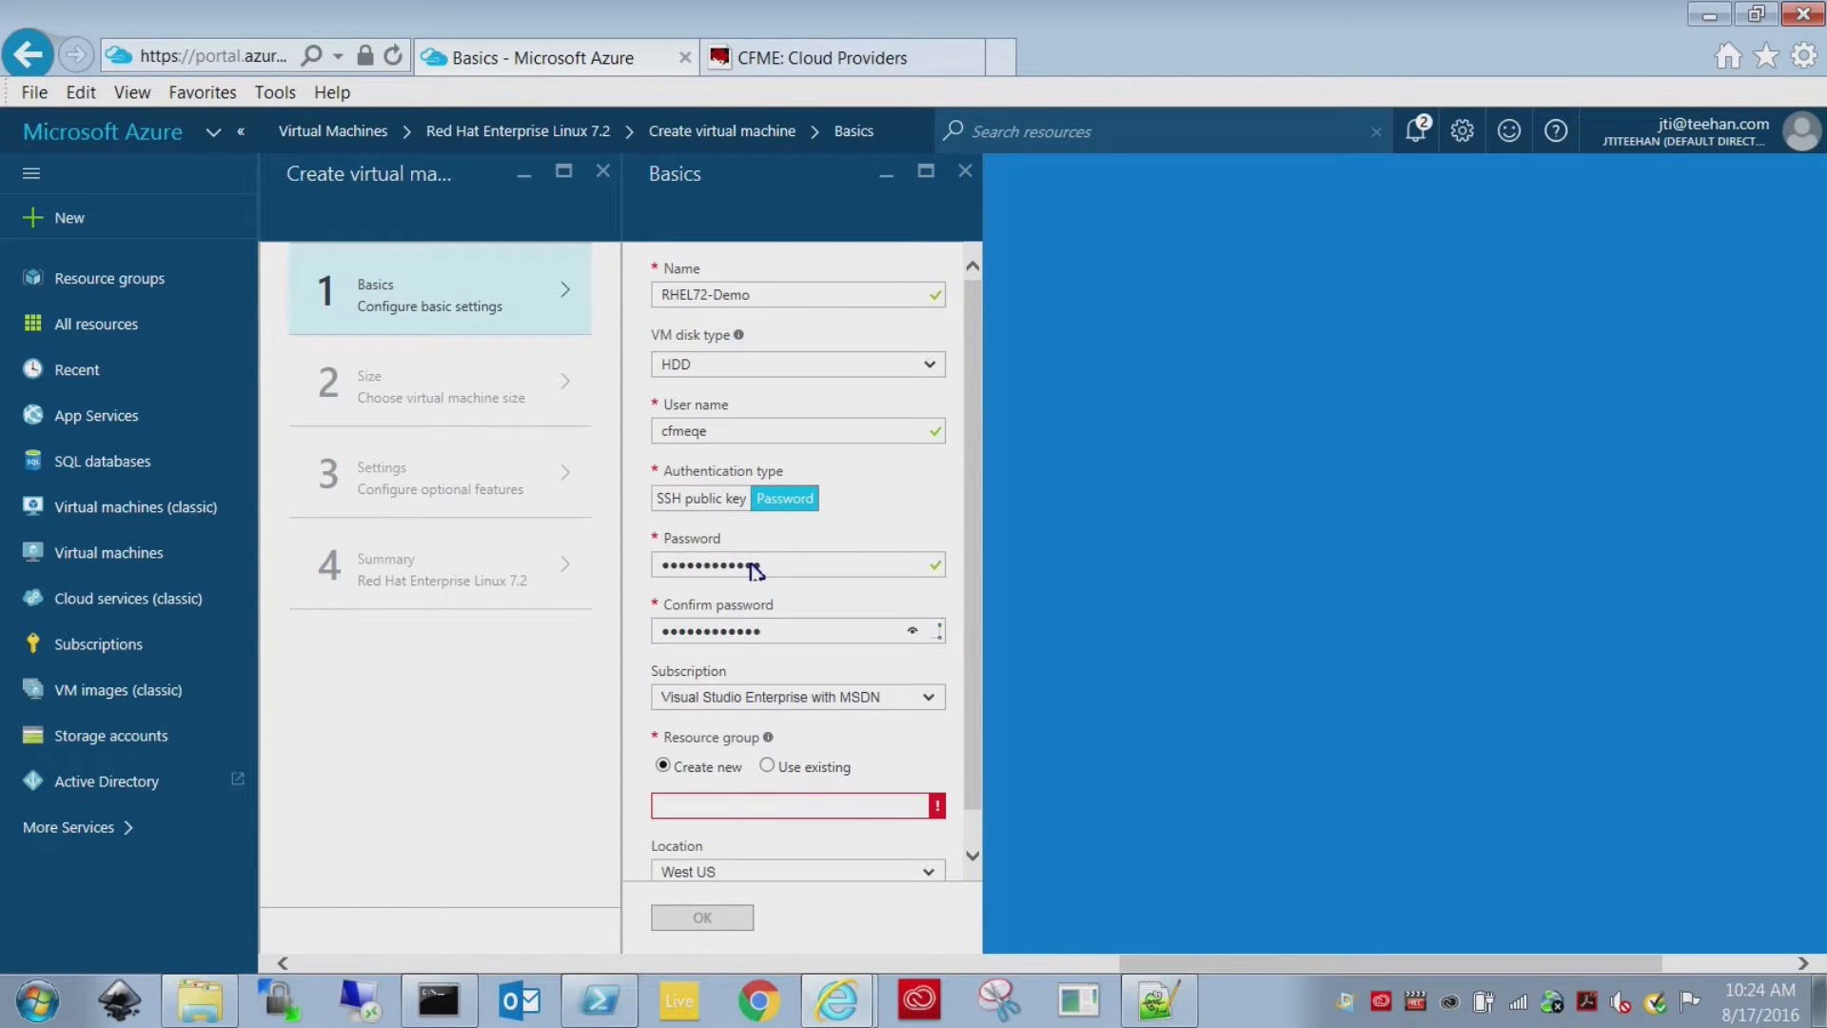
Assign the virtual machine to the existing cfmeqe resource group and choose the Standard A2 size.
{"action": "left_click", "coordinate": [767, 766]}
{"action": "left_click", "coordinate": [915, 807]}
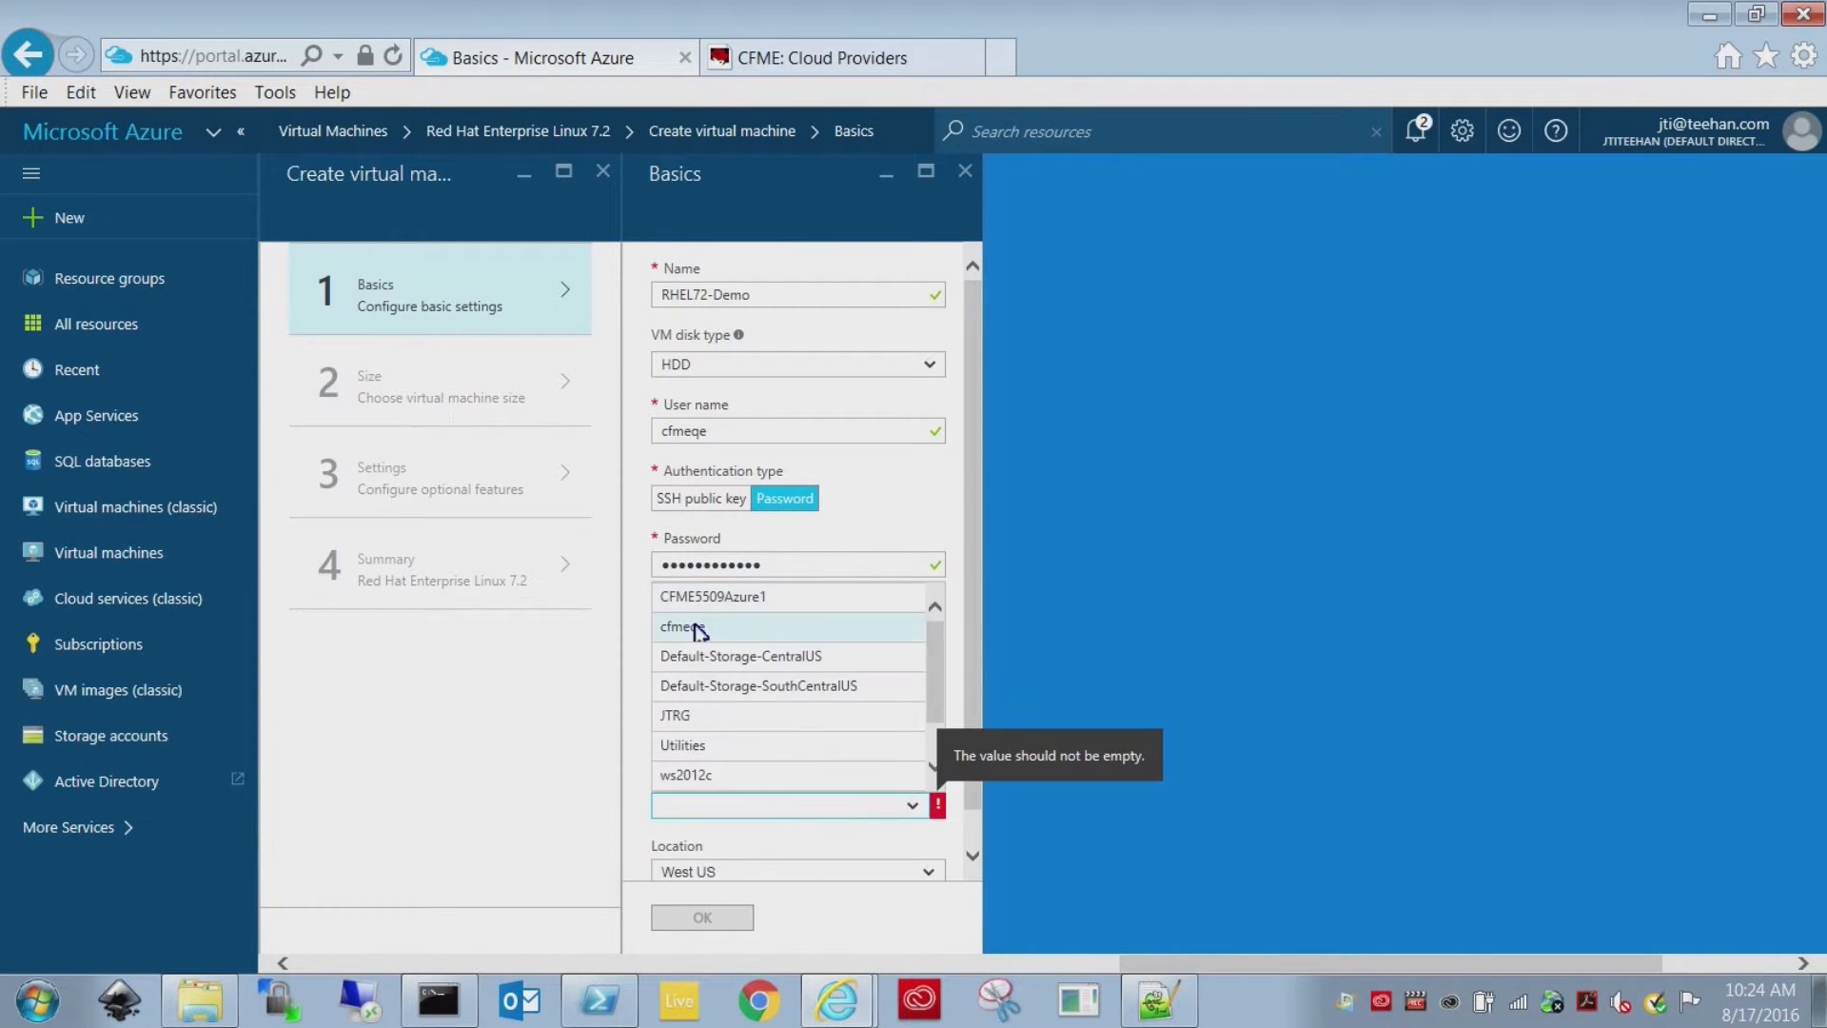
{"action": "left_click", "coordinate": [708, 628]}
{"action": "left_click", "coordinate": [702, 917]}
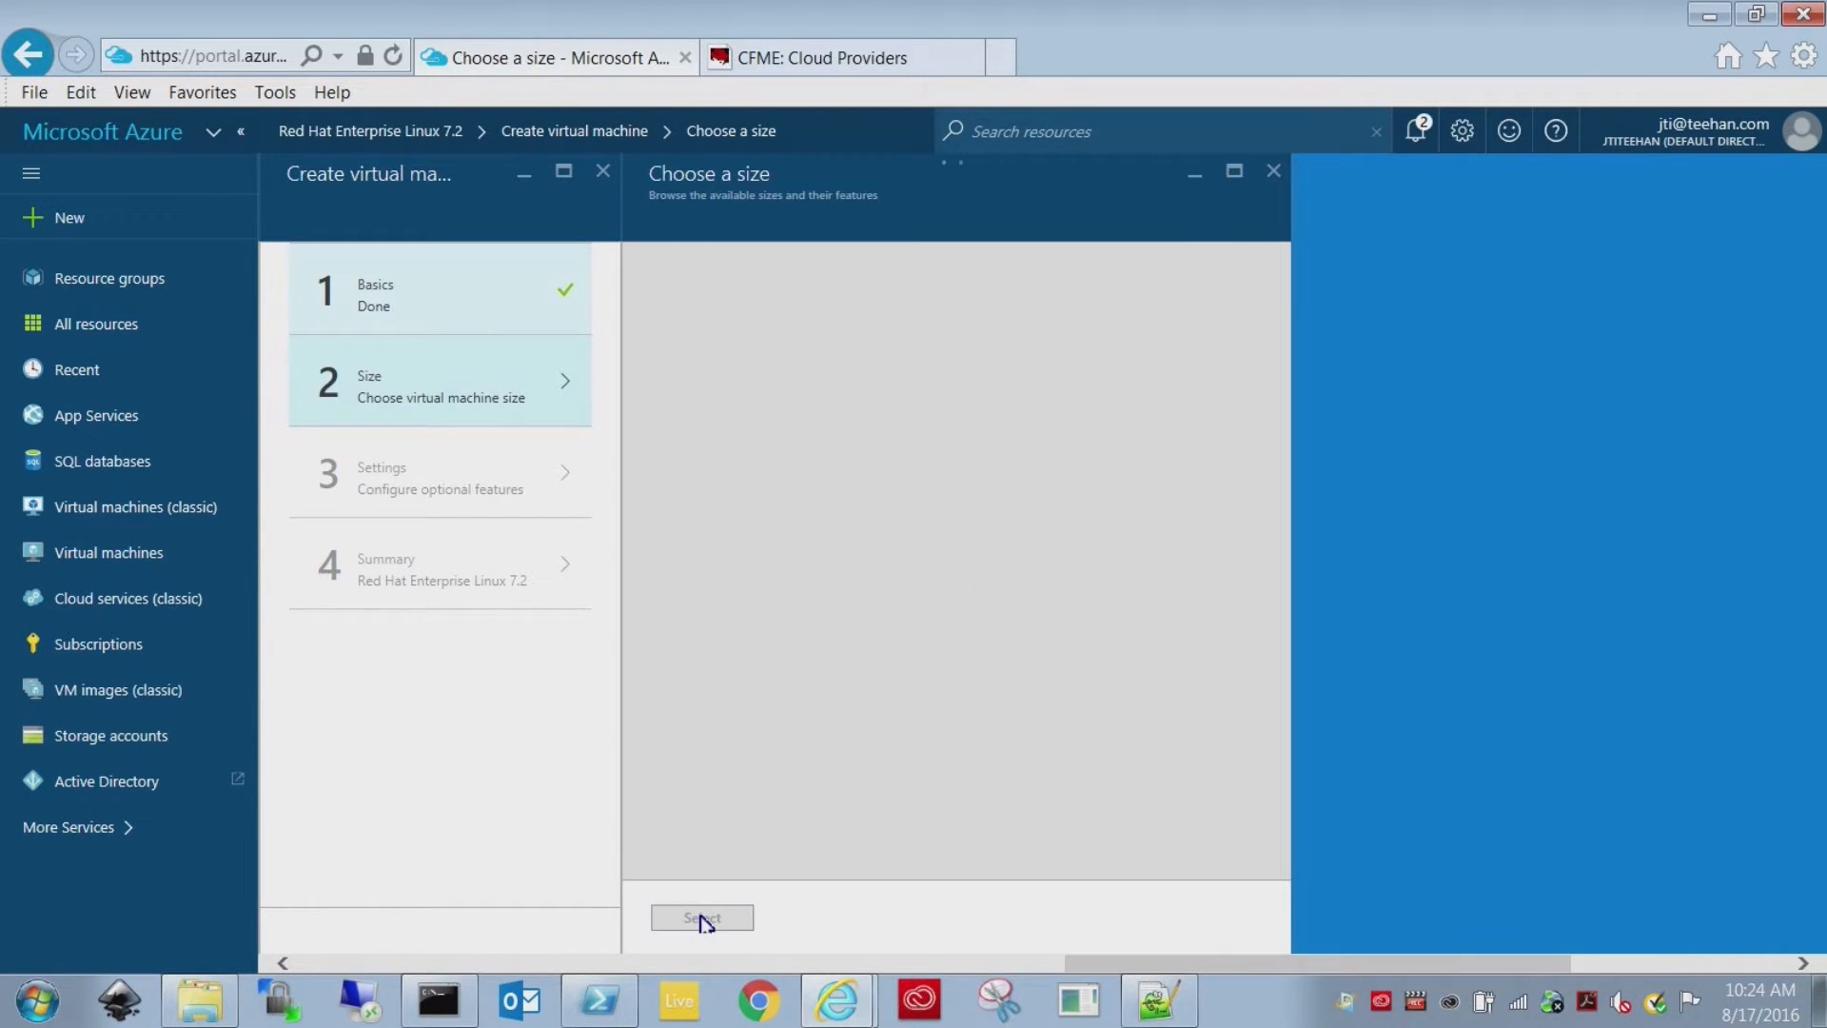
{"action": "left_click", "coordinate": [704, 918]}
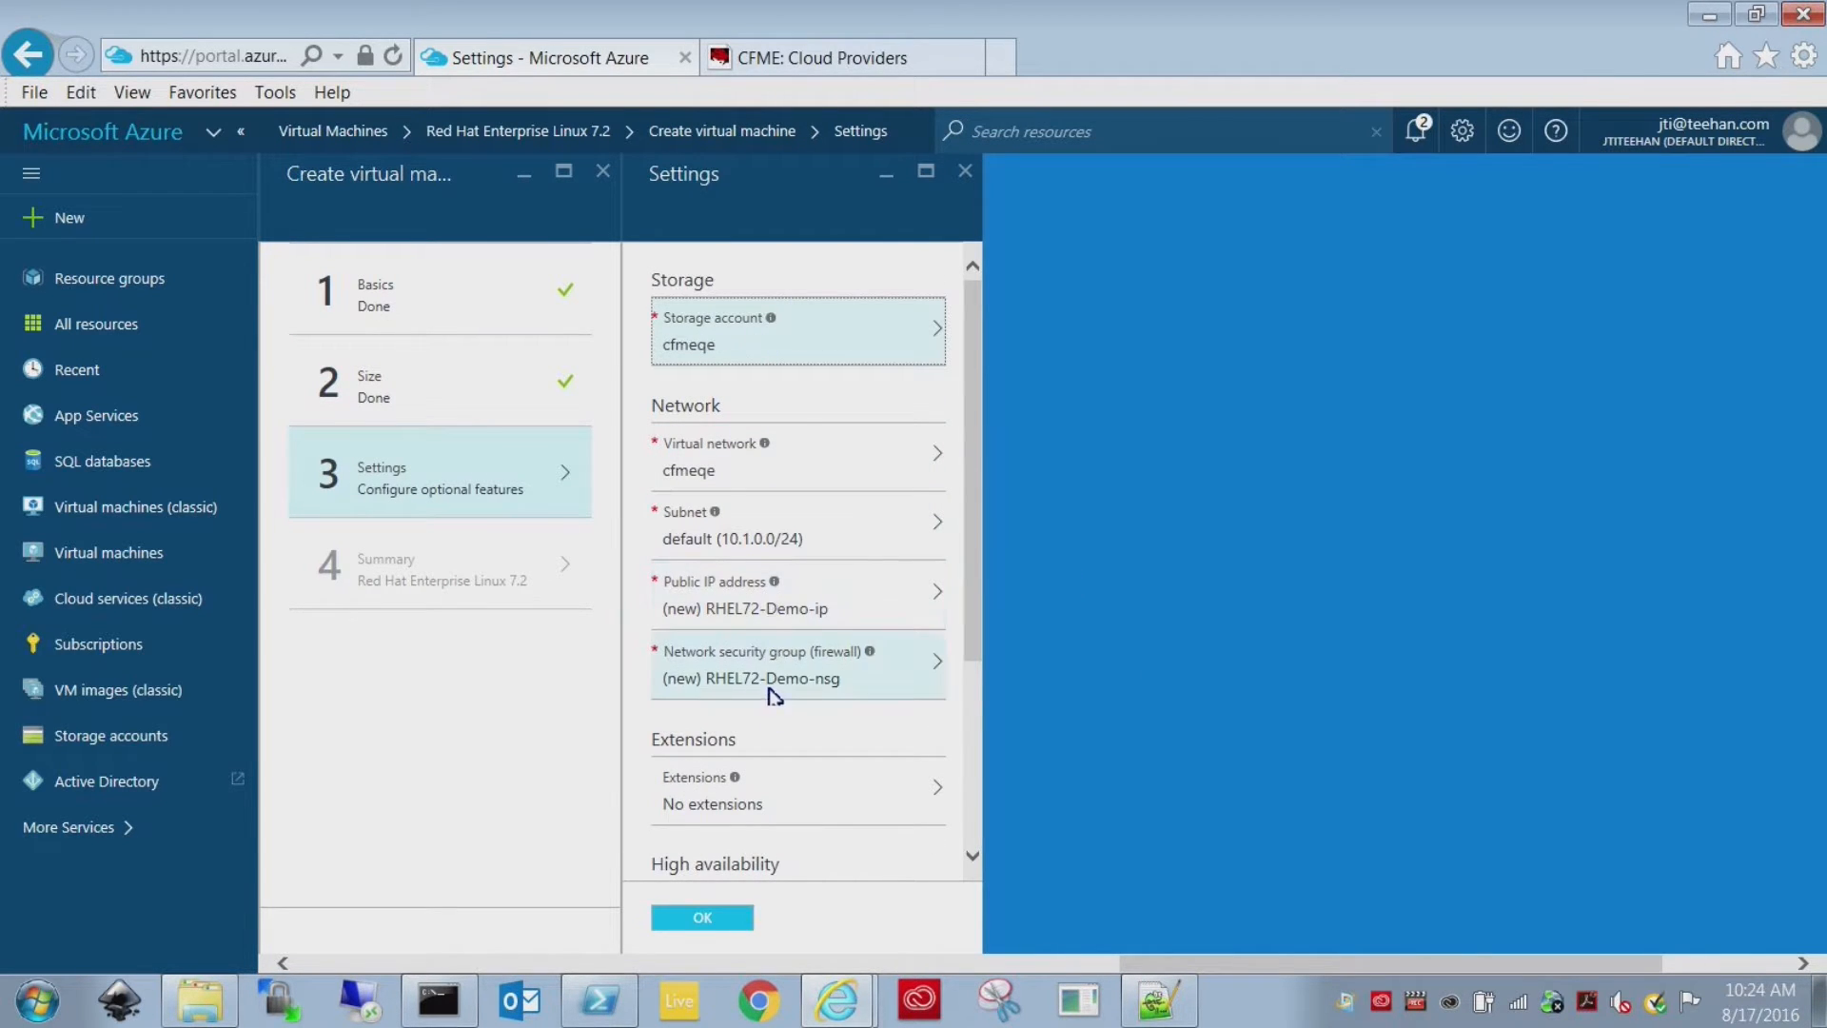
Disable diagnostics in the optional settings of the RHEL72-Demo virtual machine and submit it for creation.
{"action": "scroll", "coordinate": [776, 696], "scroll_direction": "down", "scroll_amount": 3}
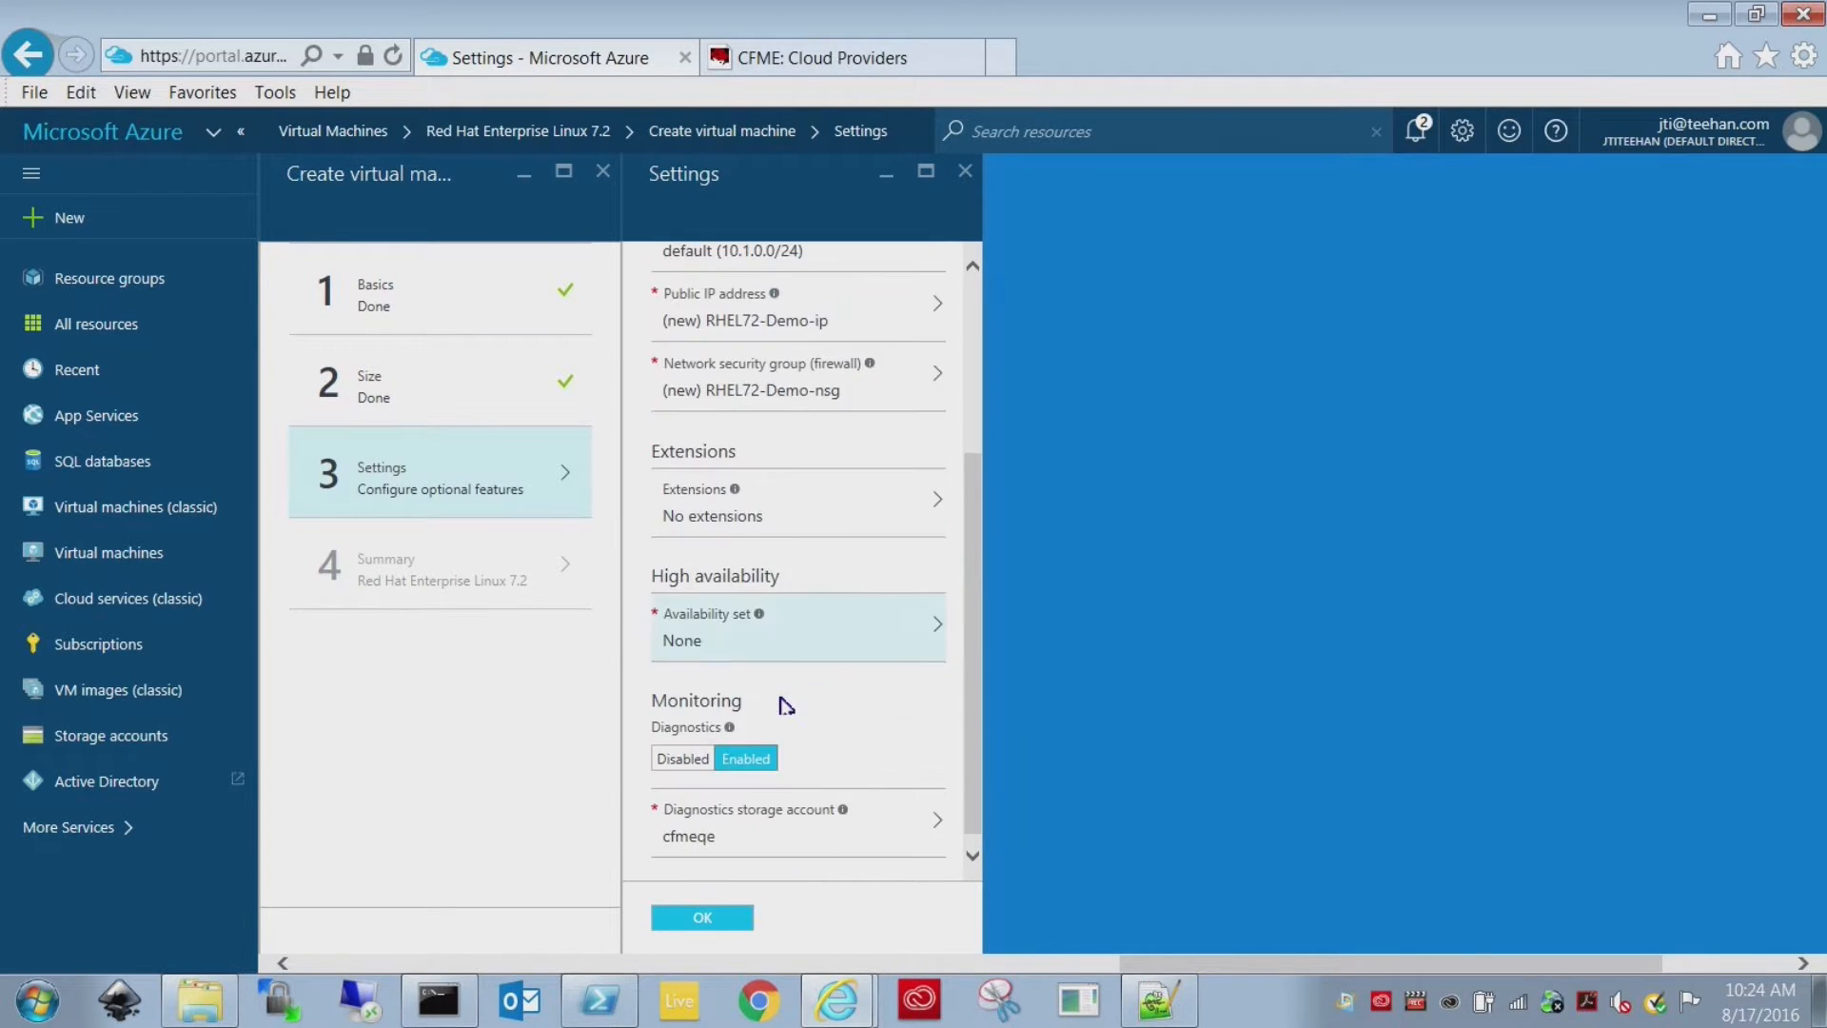
{"action": "left_click", "coordinate": [686, 749]}
{"action": "left_click", "coordinate": [702, 918]}
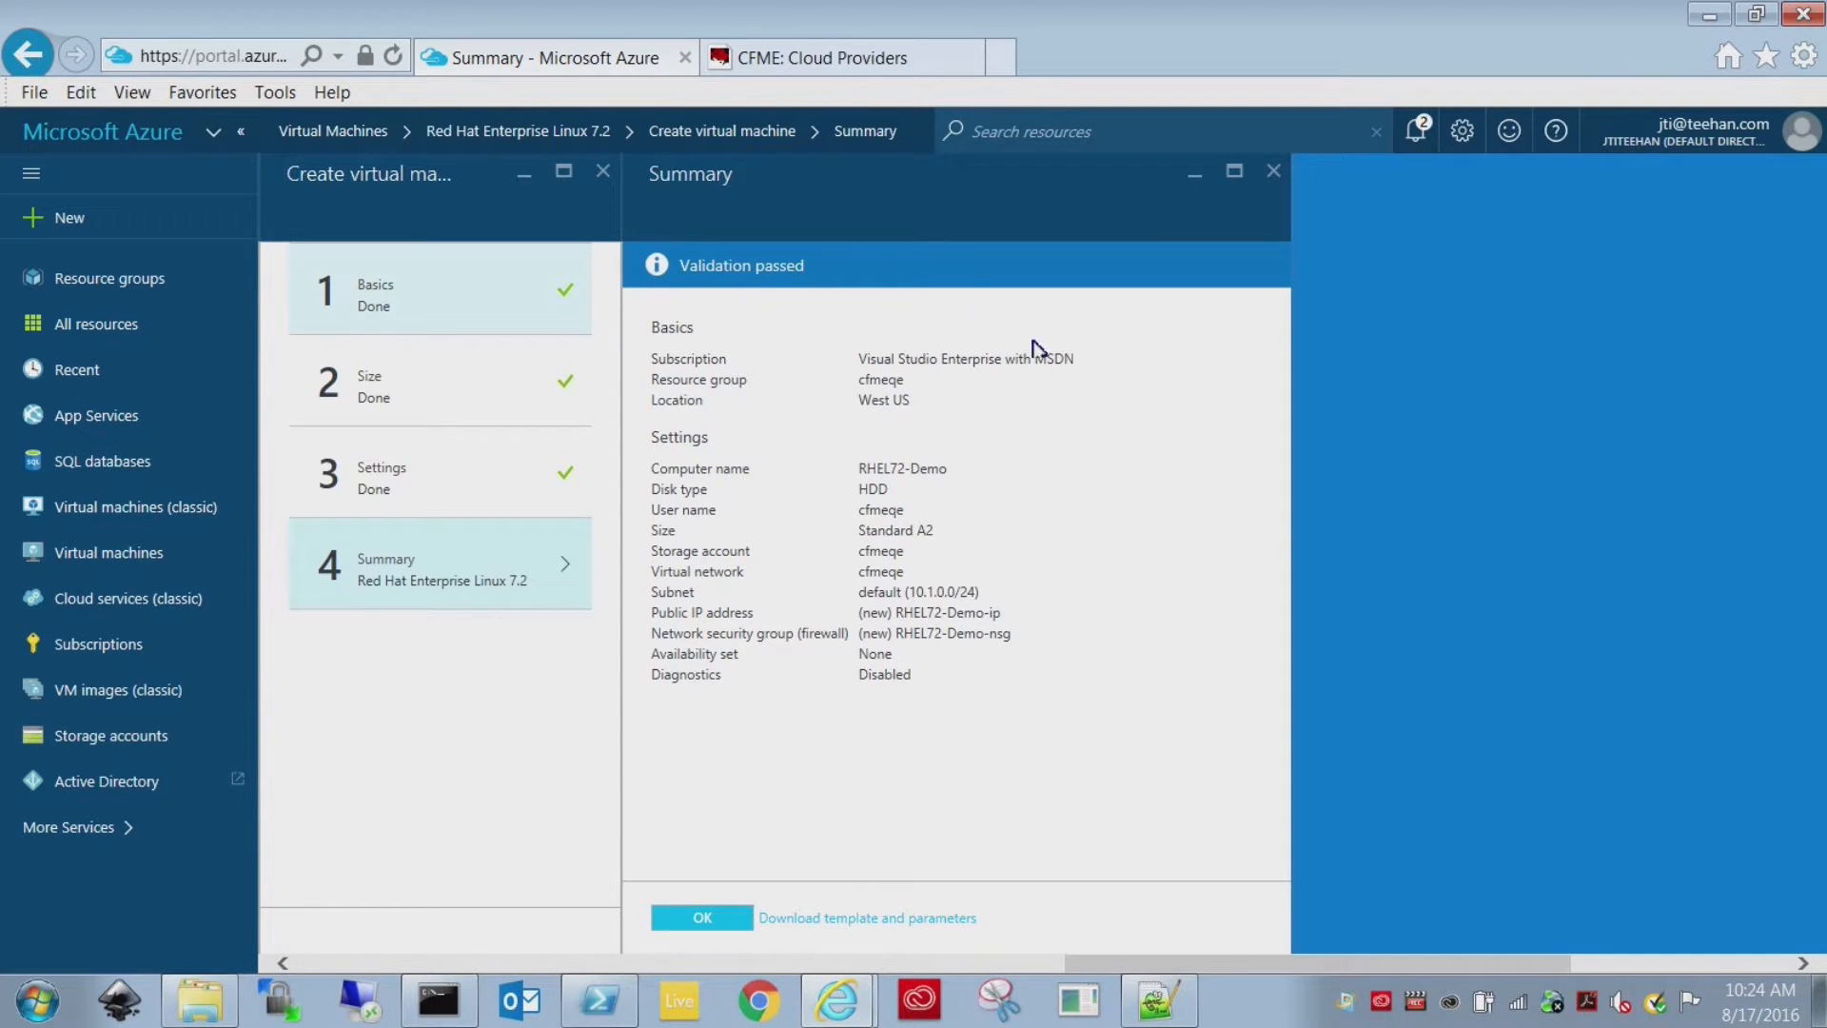
{"action": "left_click", "coordinate": [705, 917]}
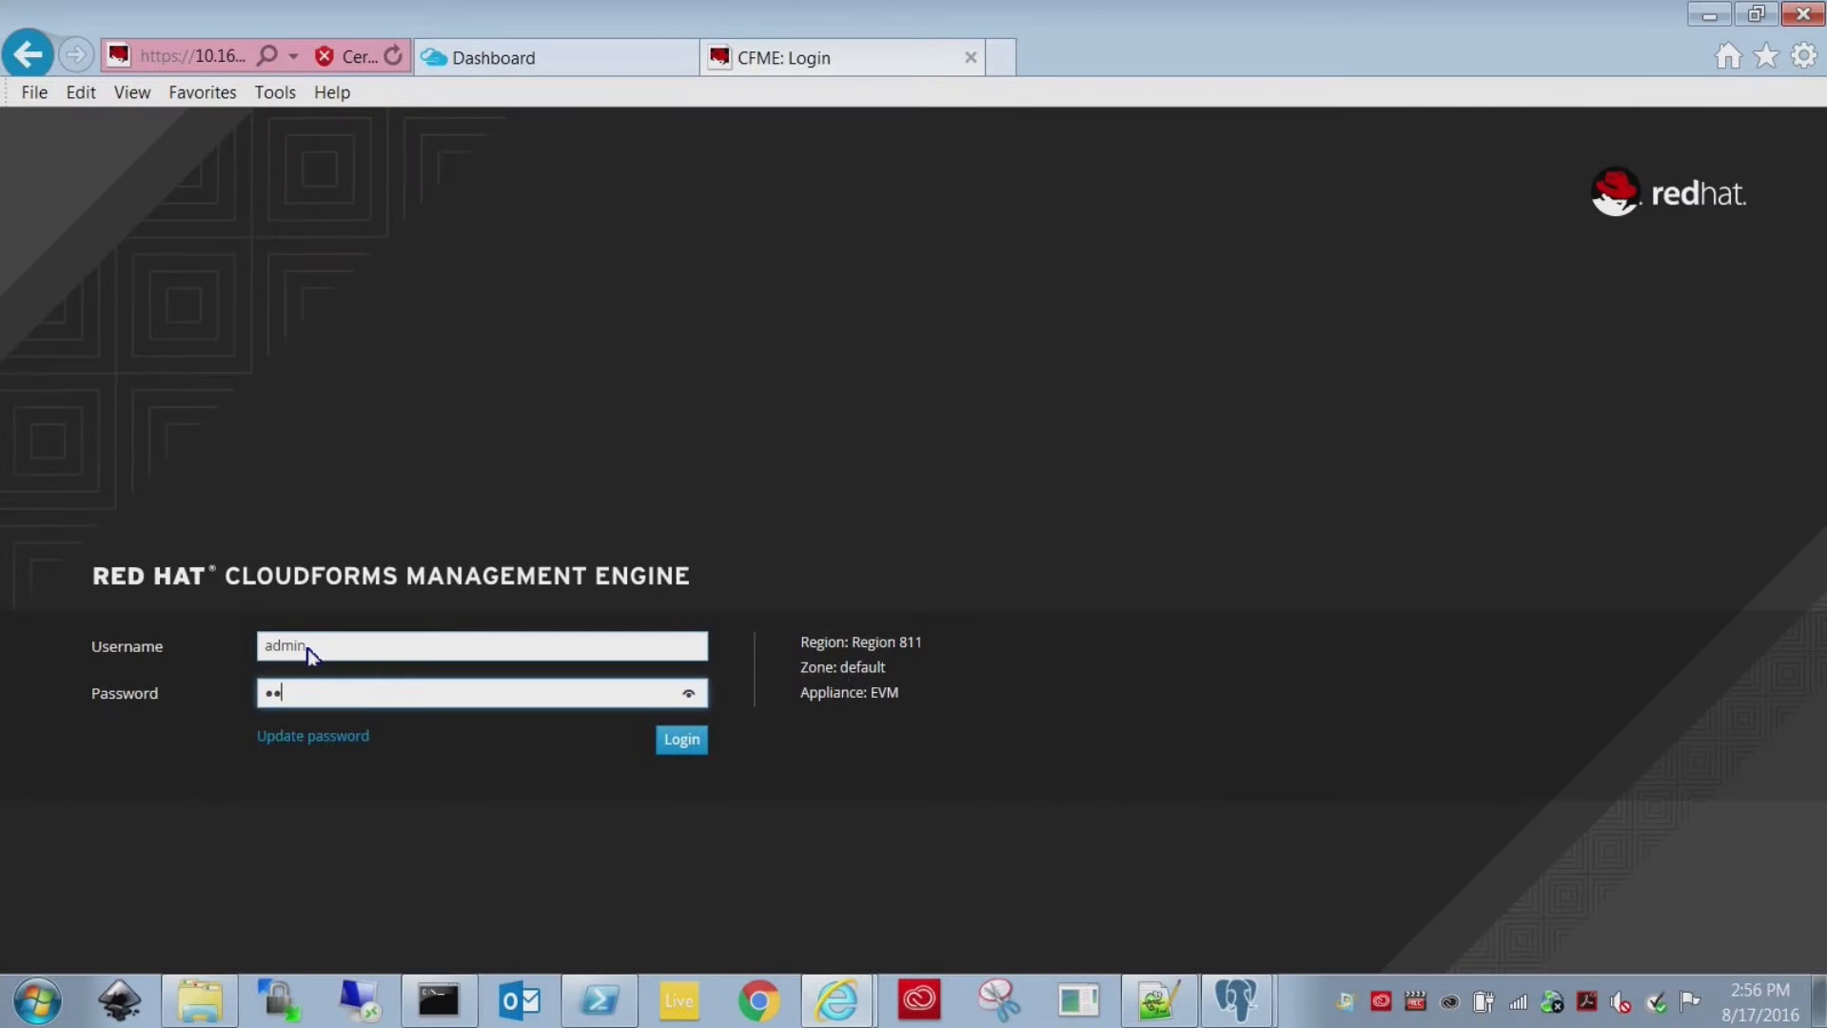
Sign in to Red Hat CloudForms Management Engine as admin and show all instances of the AzureJT cloud provider.
{"action": "key", "text": "Return"}
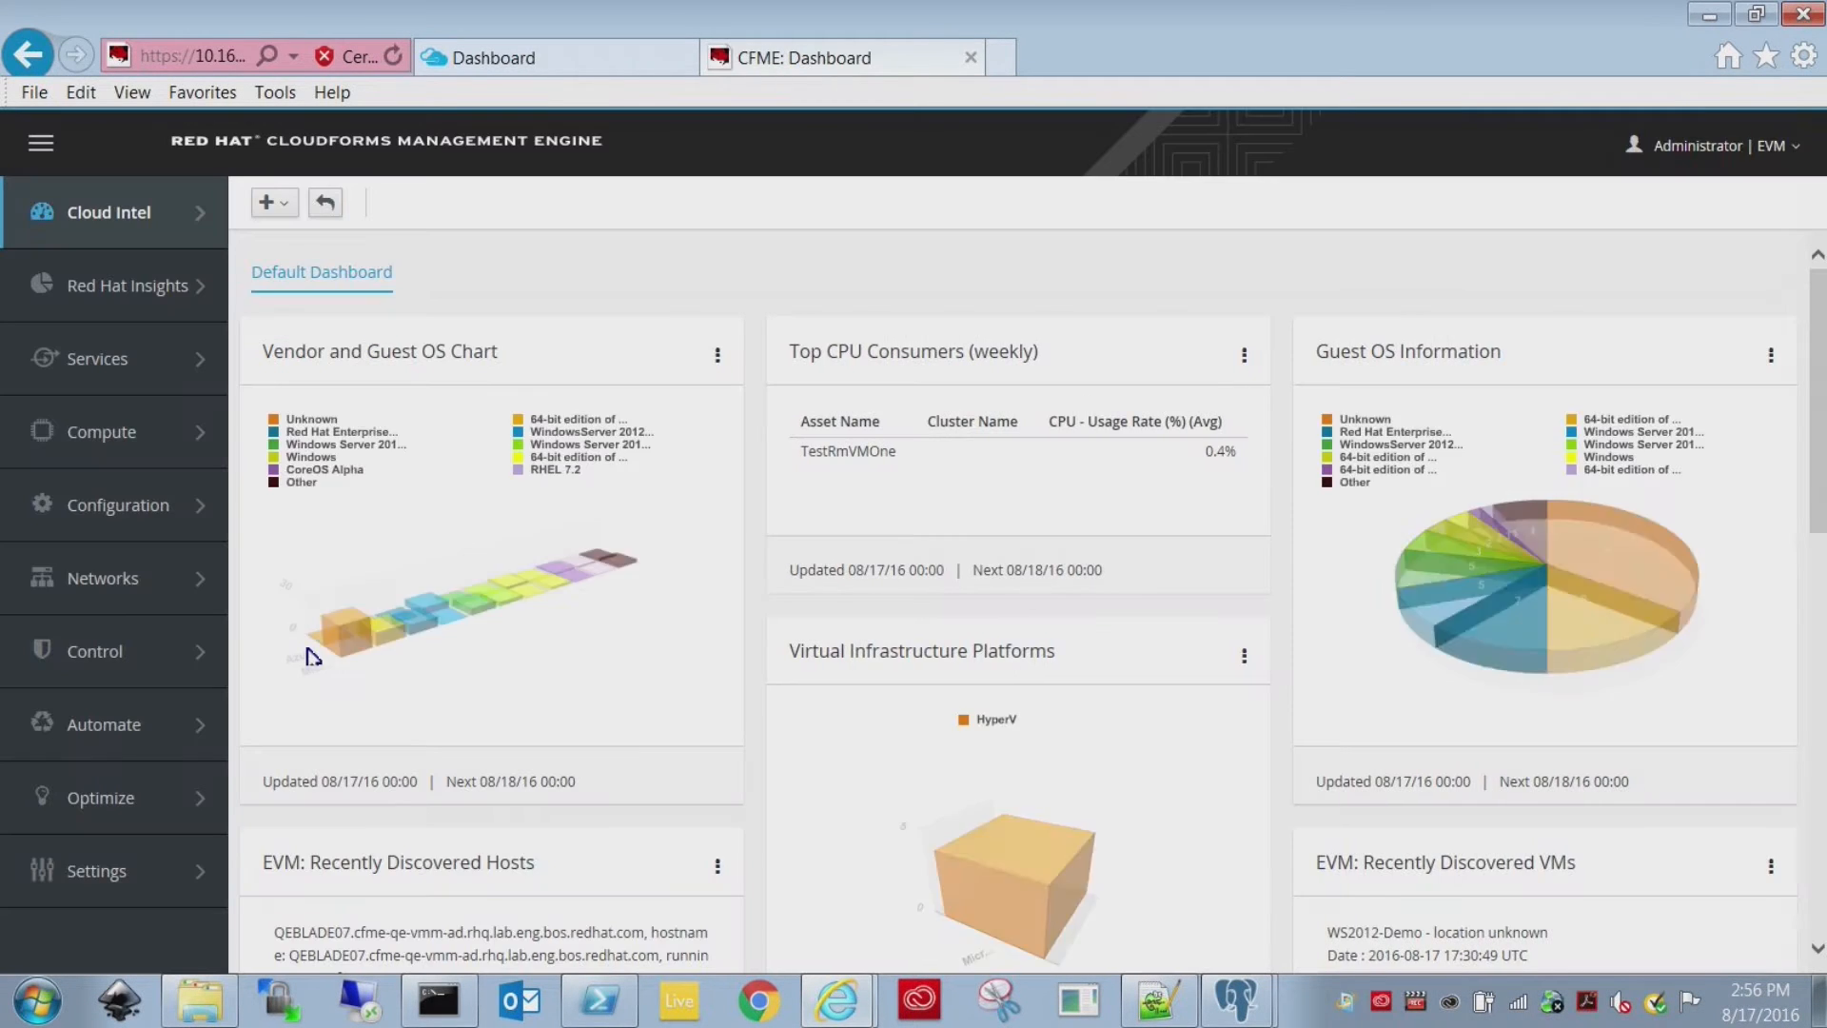
{"action": "mouse_move", "coordinate": [143, 466]}
{"action": "mouse_move", "coordinate": [377, 263]}
{"action": "left_click", "coordinate": [531, 258]}
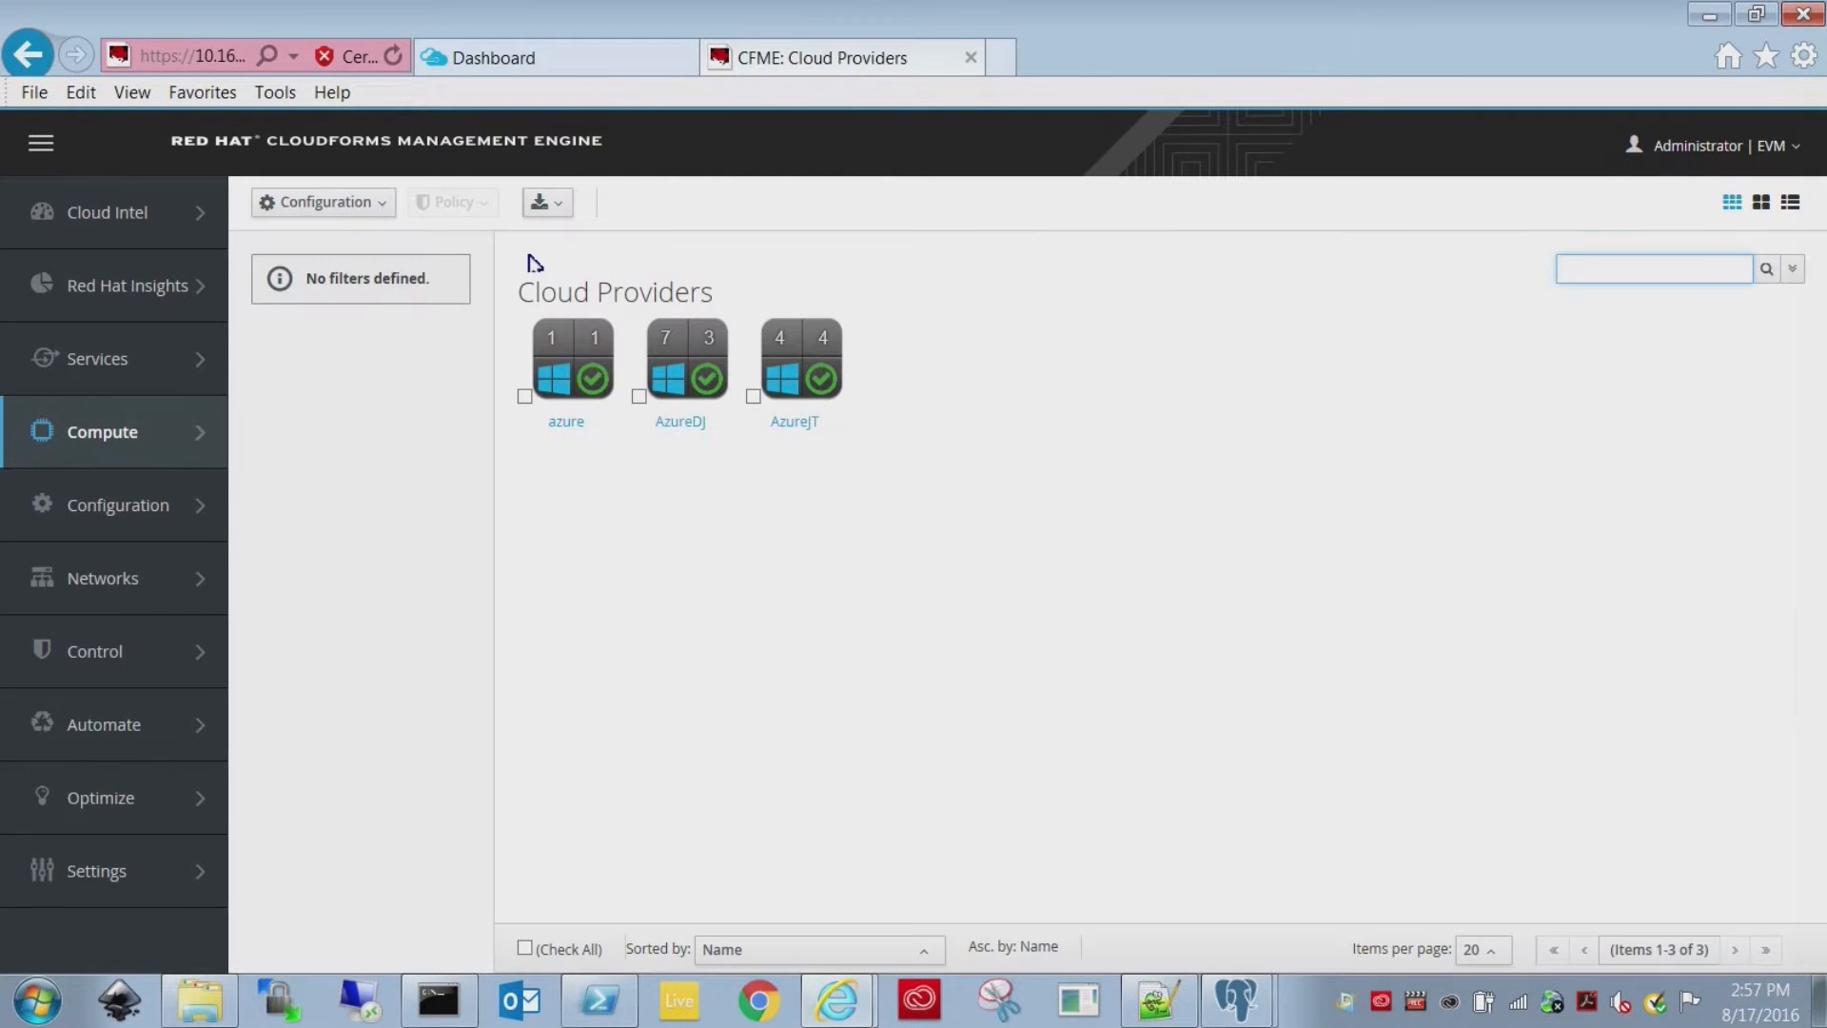
{"action": "left_click", "coordinate": [805, 359]}
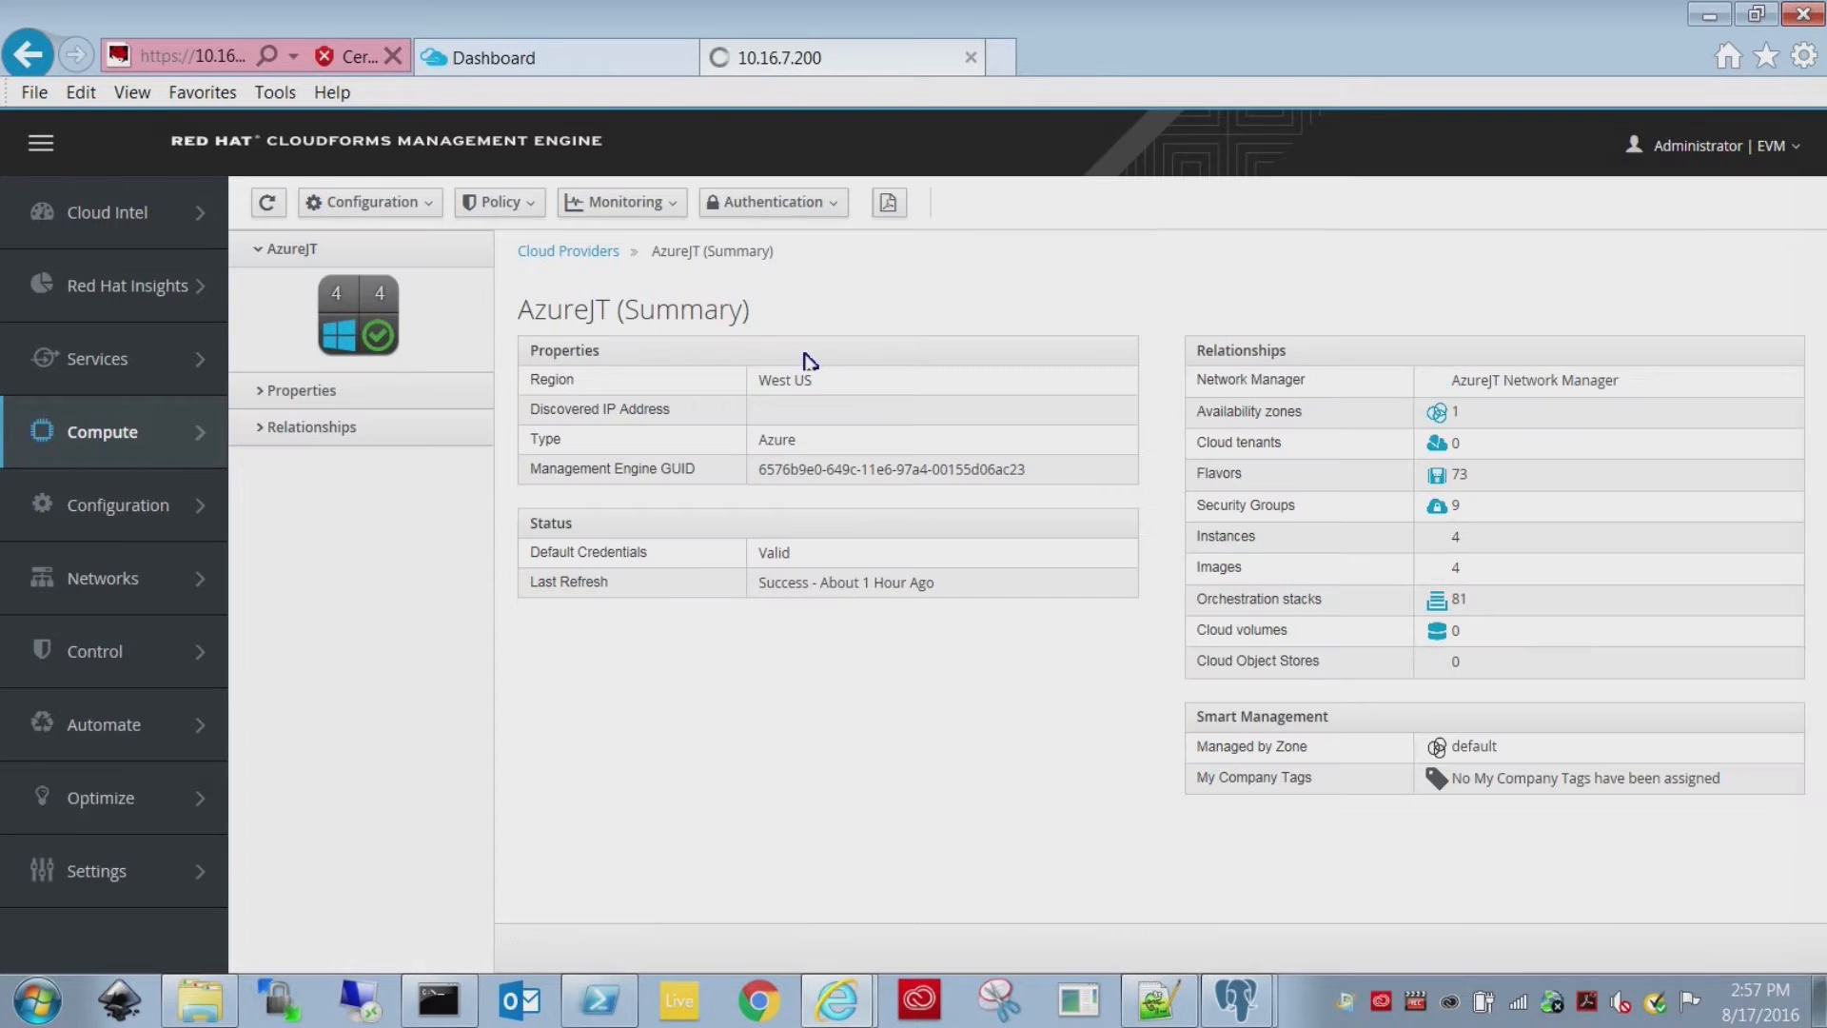
{"action": "left_click", "coordinate": [1224, 538]}
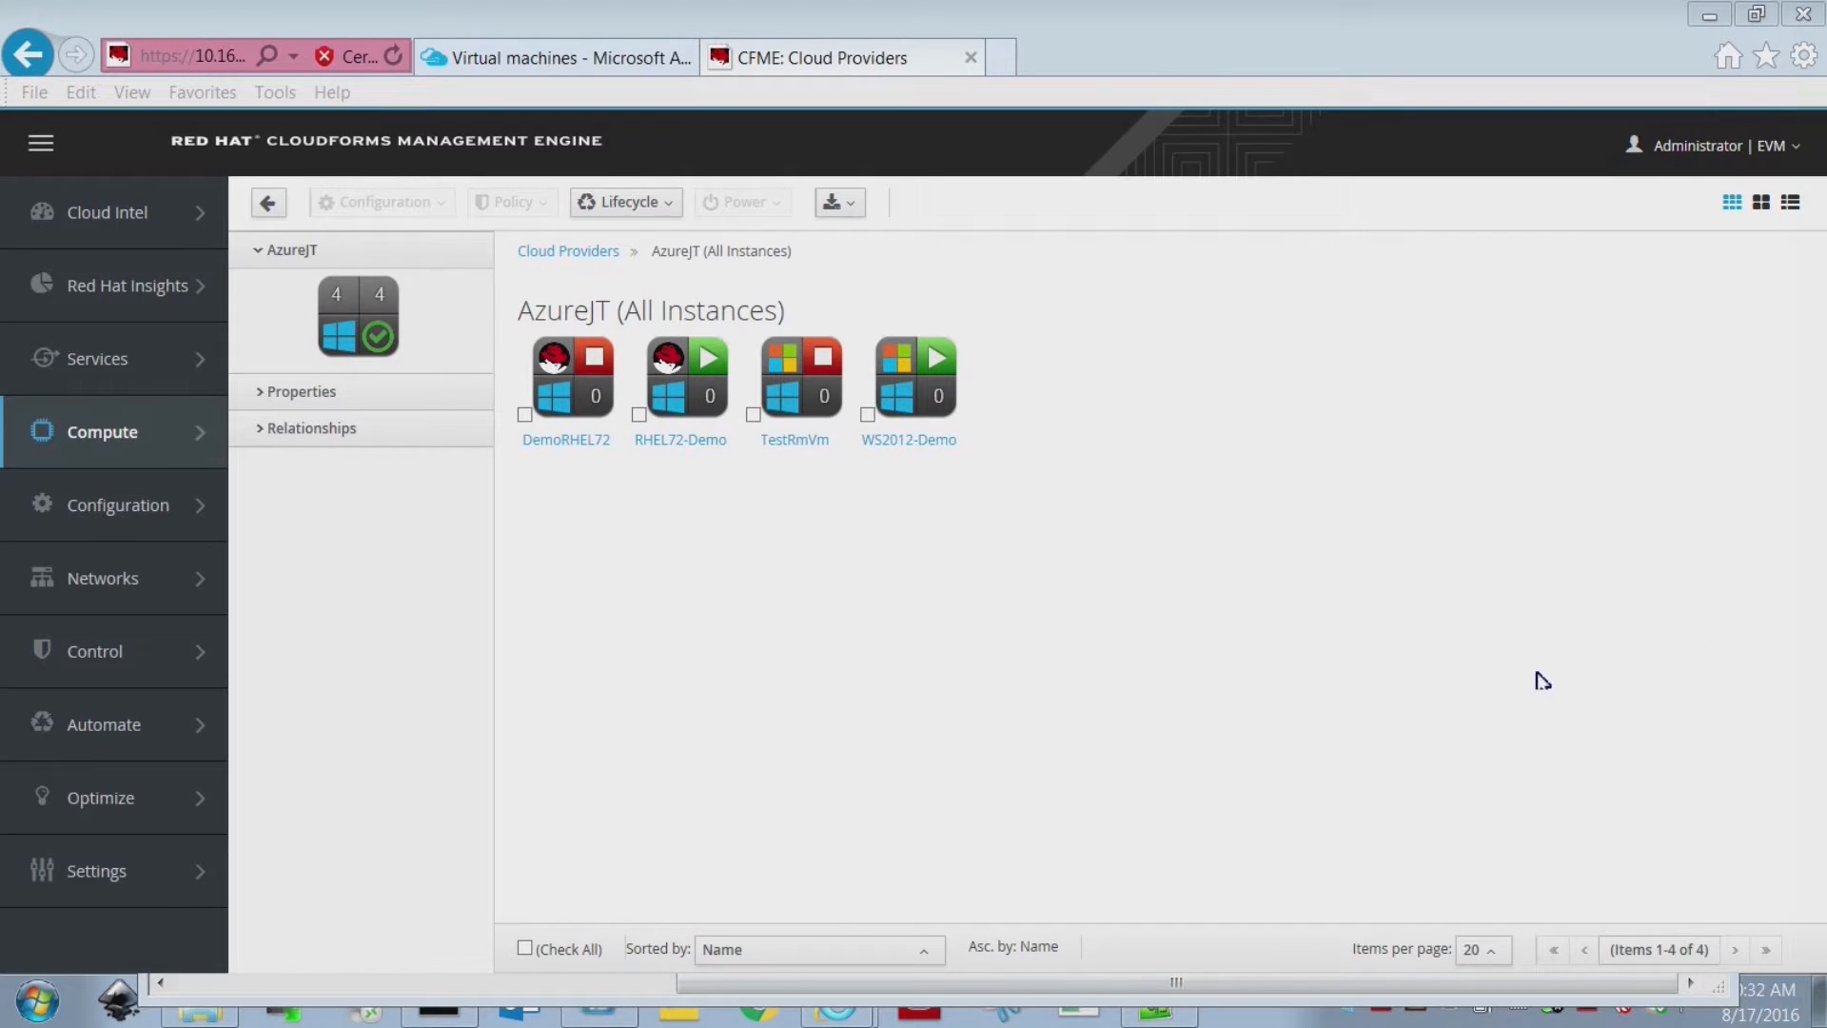
Open the server configuration and examine the Capacity & Utilization Coordinator, Data Collector and Data Processor role settings.
{"action": "mouse_move", "coordinate": [150, 873]}
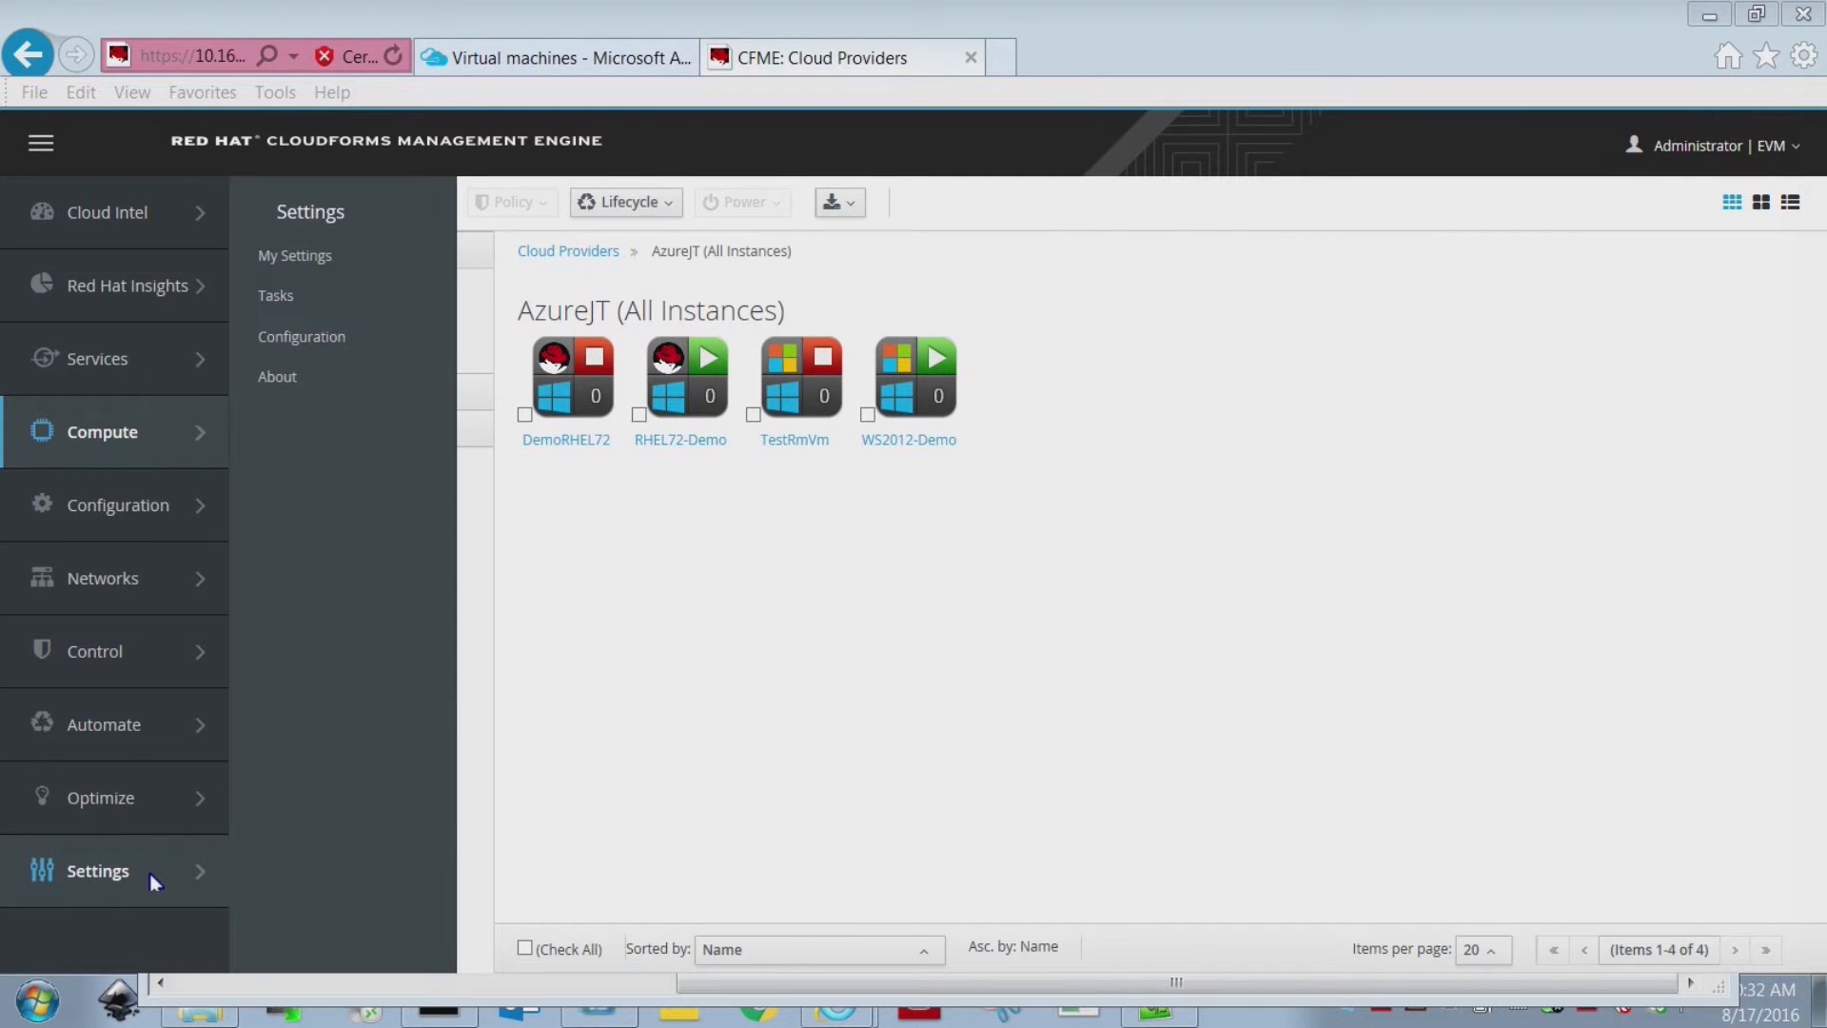
{"action": "left_click", "coordinate": [317, 338]}
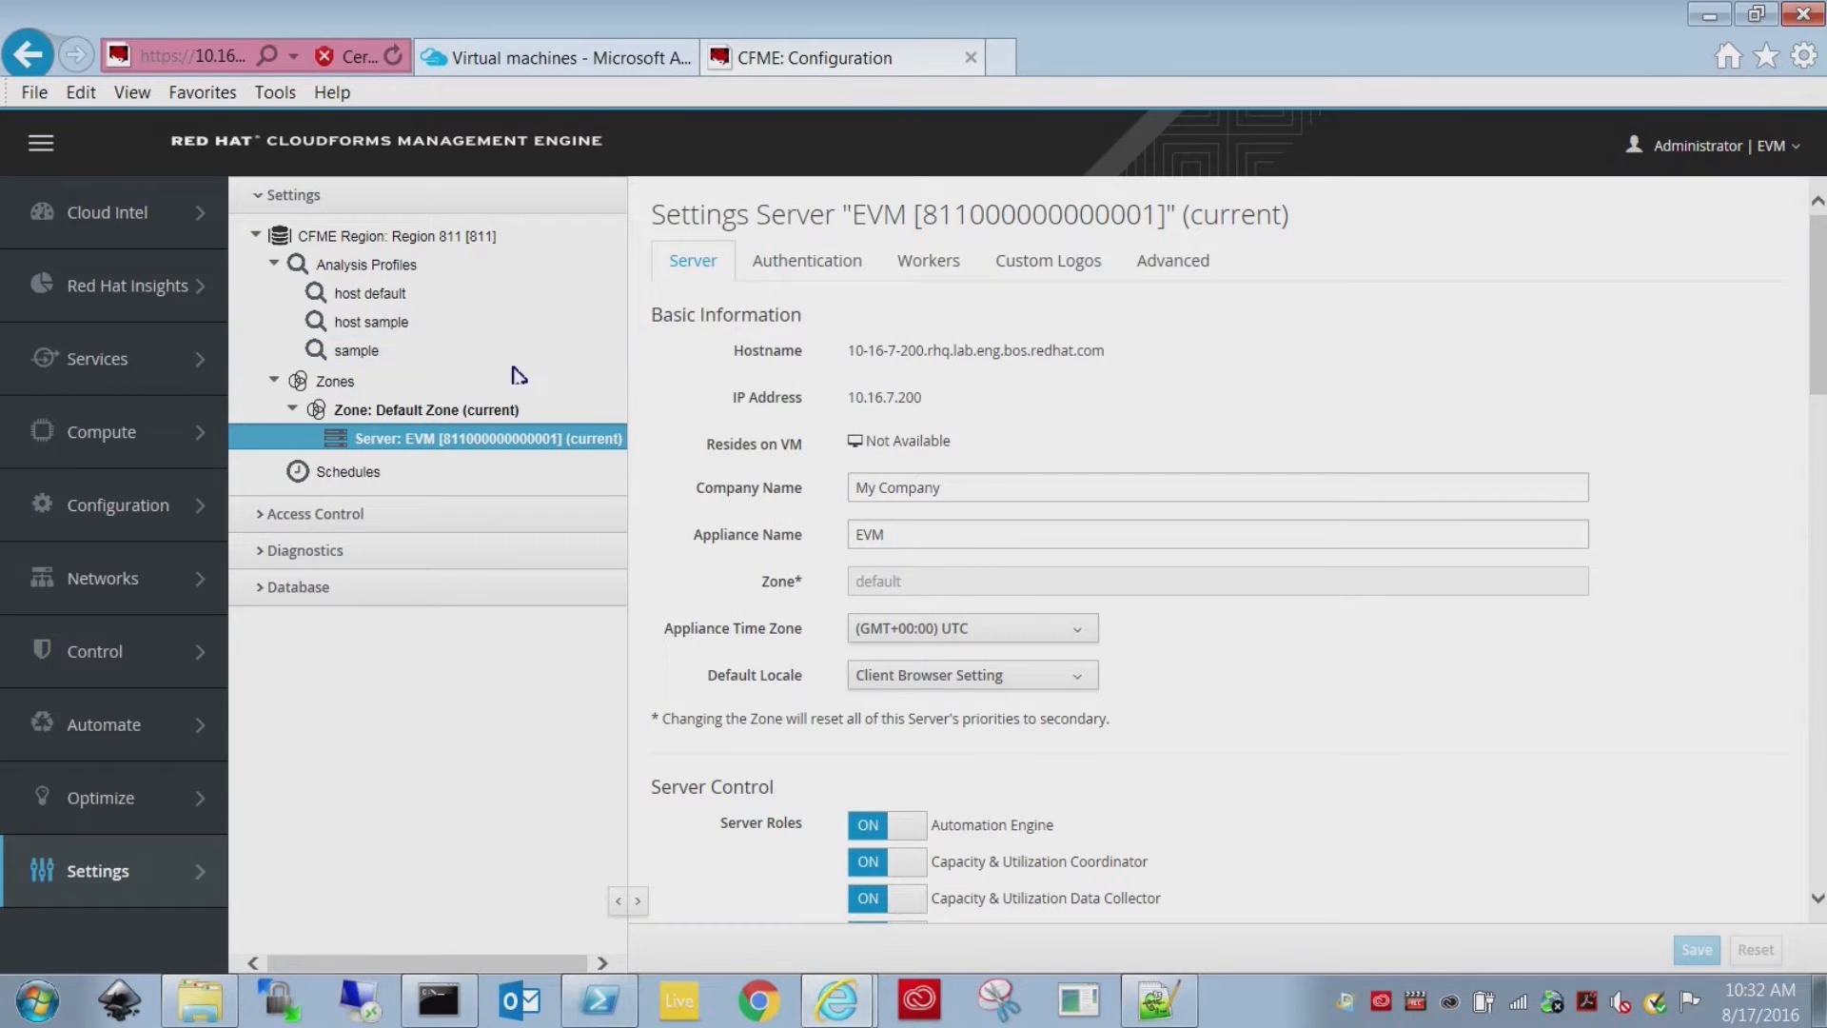
{"action": "scroll", "coordinate": [1233, 509], "scroll_direction": "down", "scroll_amount": 4}
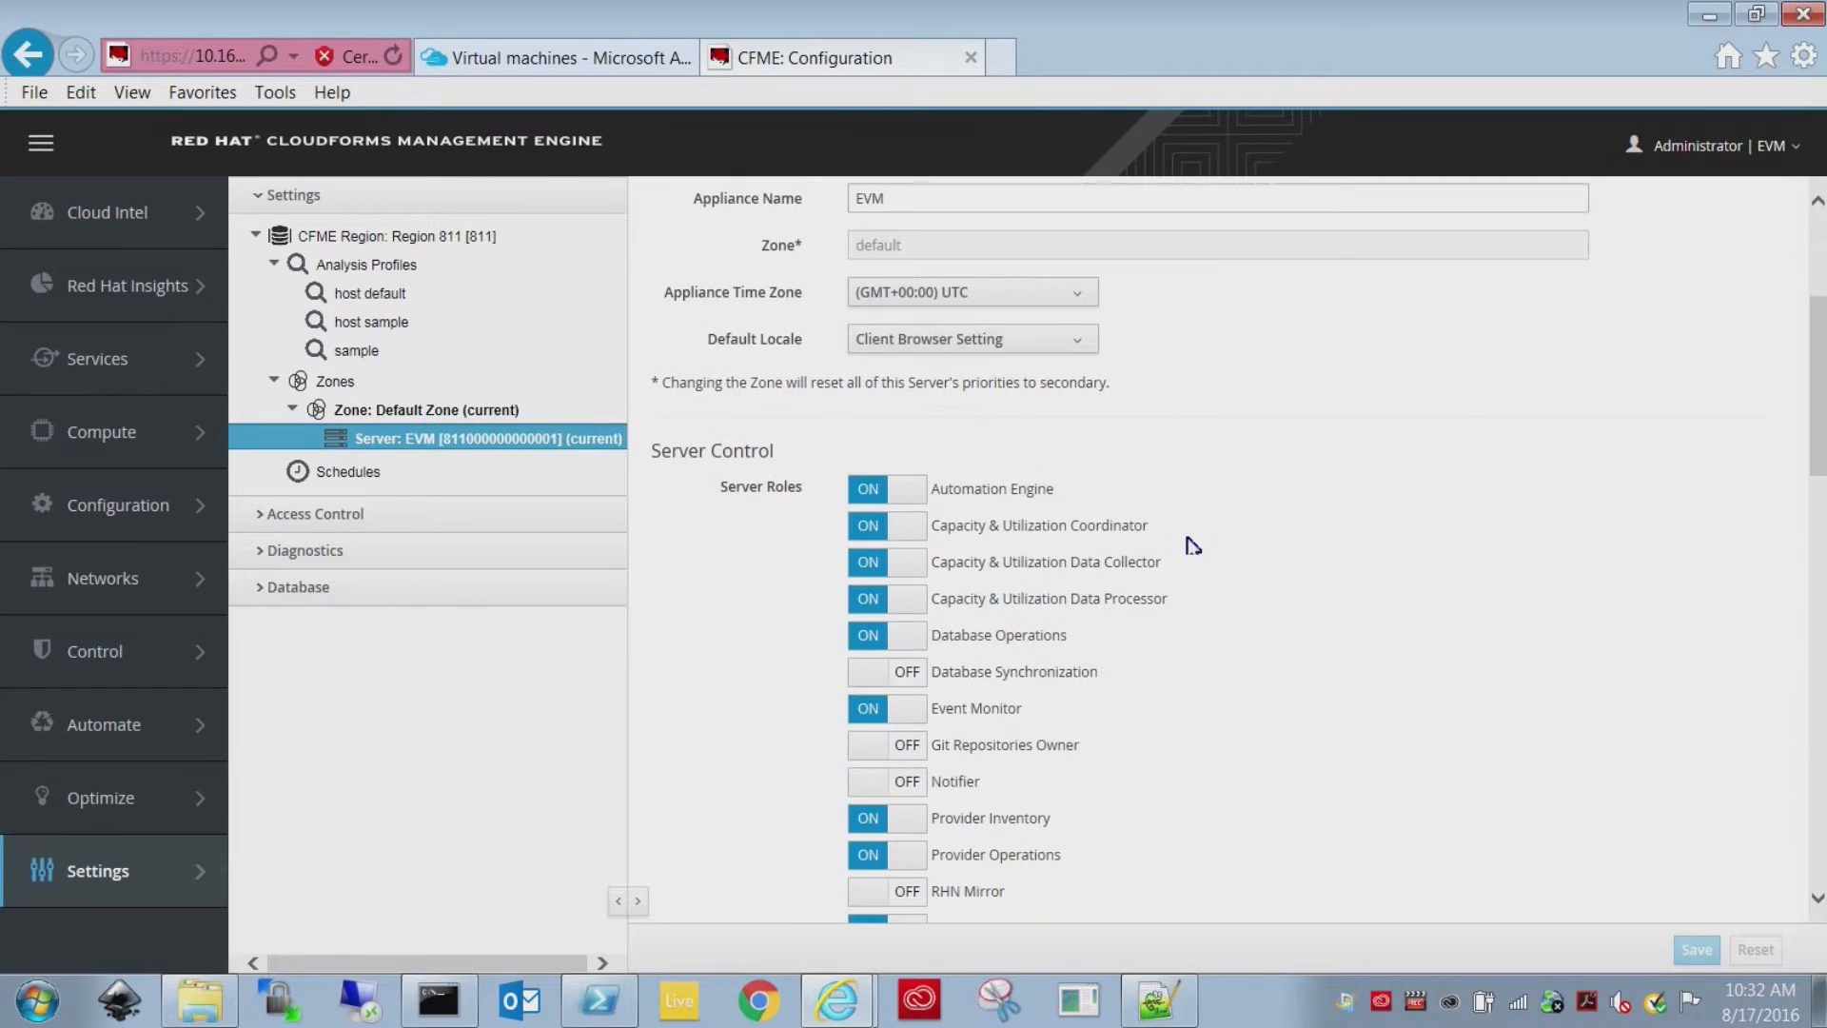
{"action": "double_click", "coordinate": [1142, 525]}
{"action": "left_click_drag", "start_coordinate": [1109, 528], "coordinate": [977, 535]}
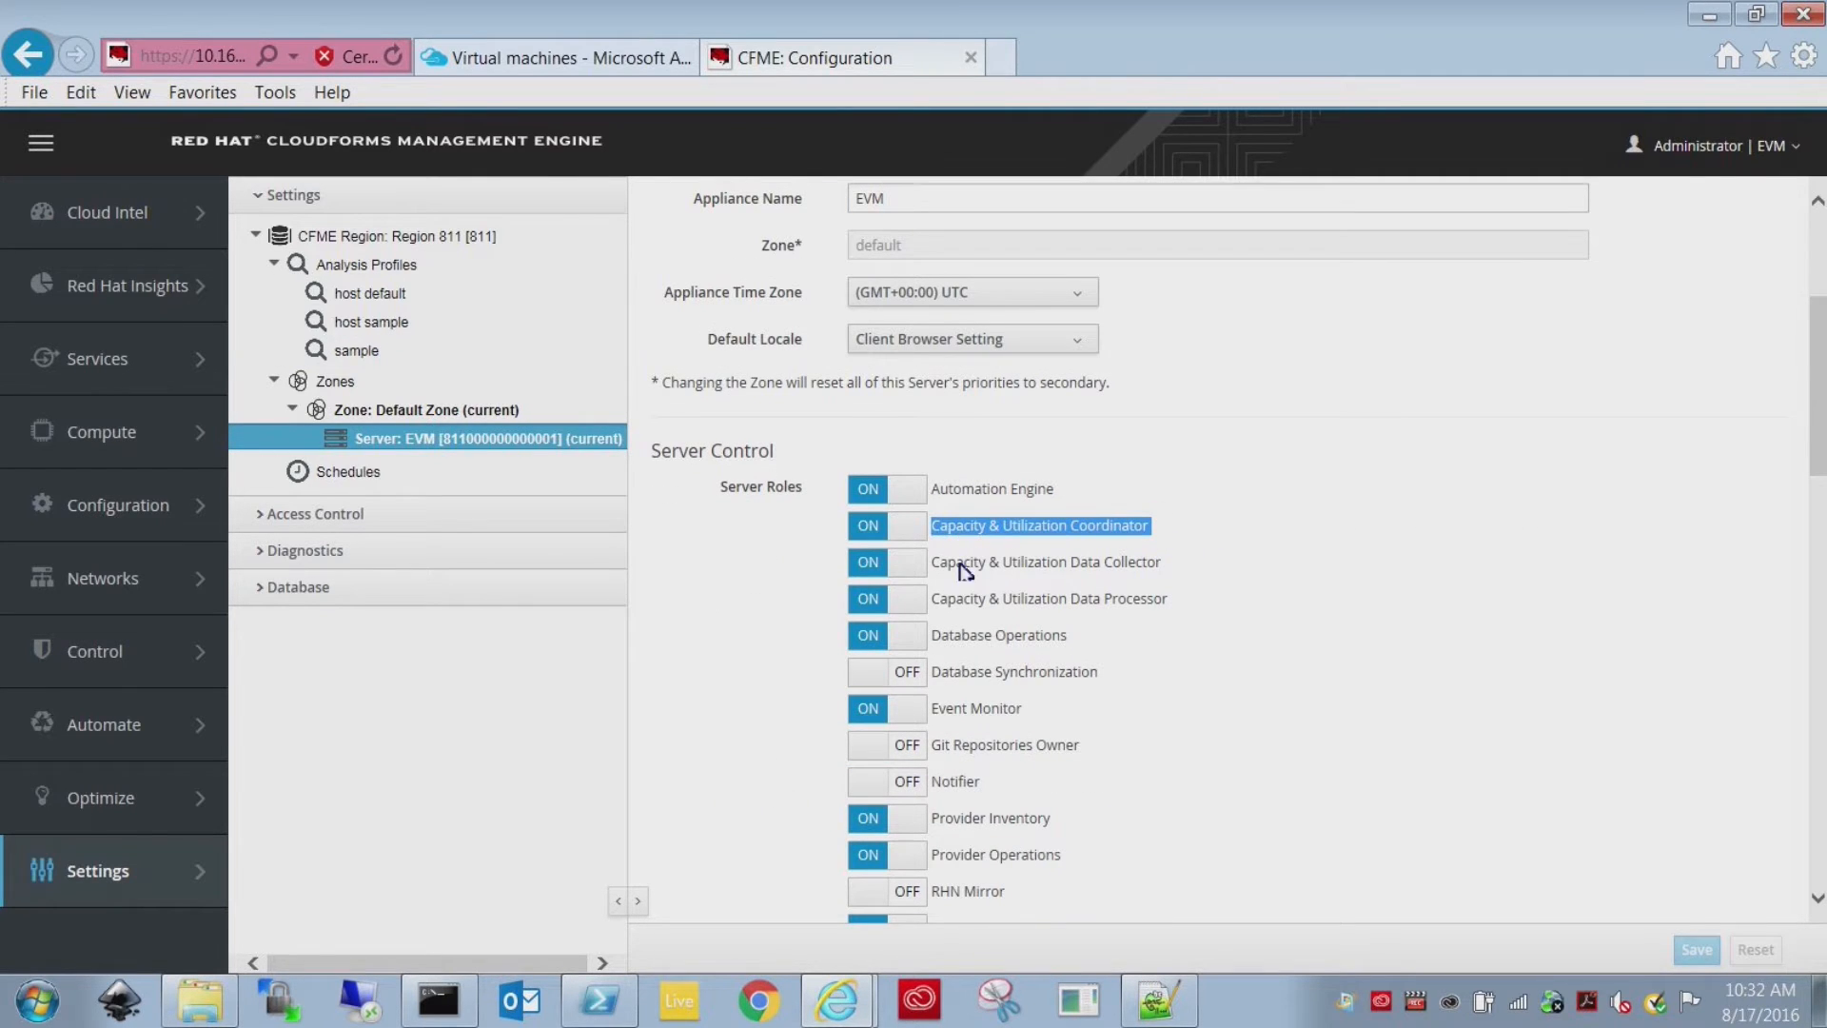
{"action": "left_click_drag", "start_coordinate": [1162, 569], "coordinate": [947, 583]}
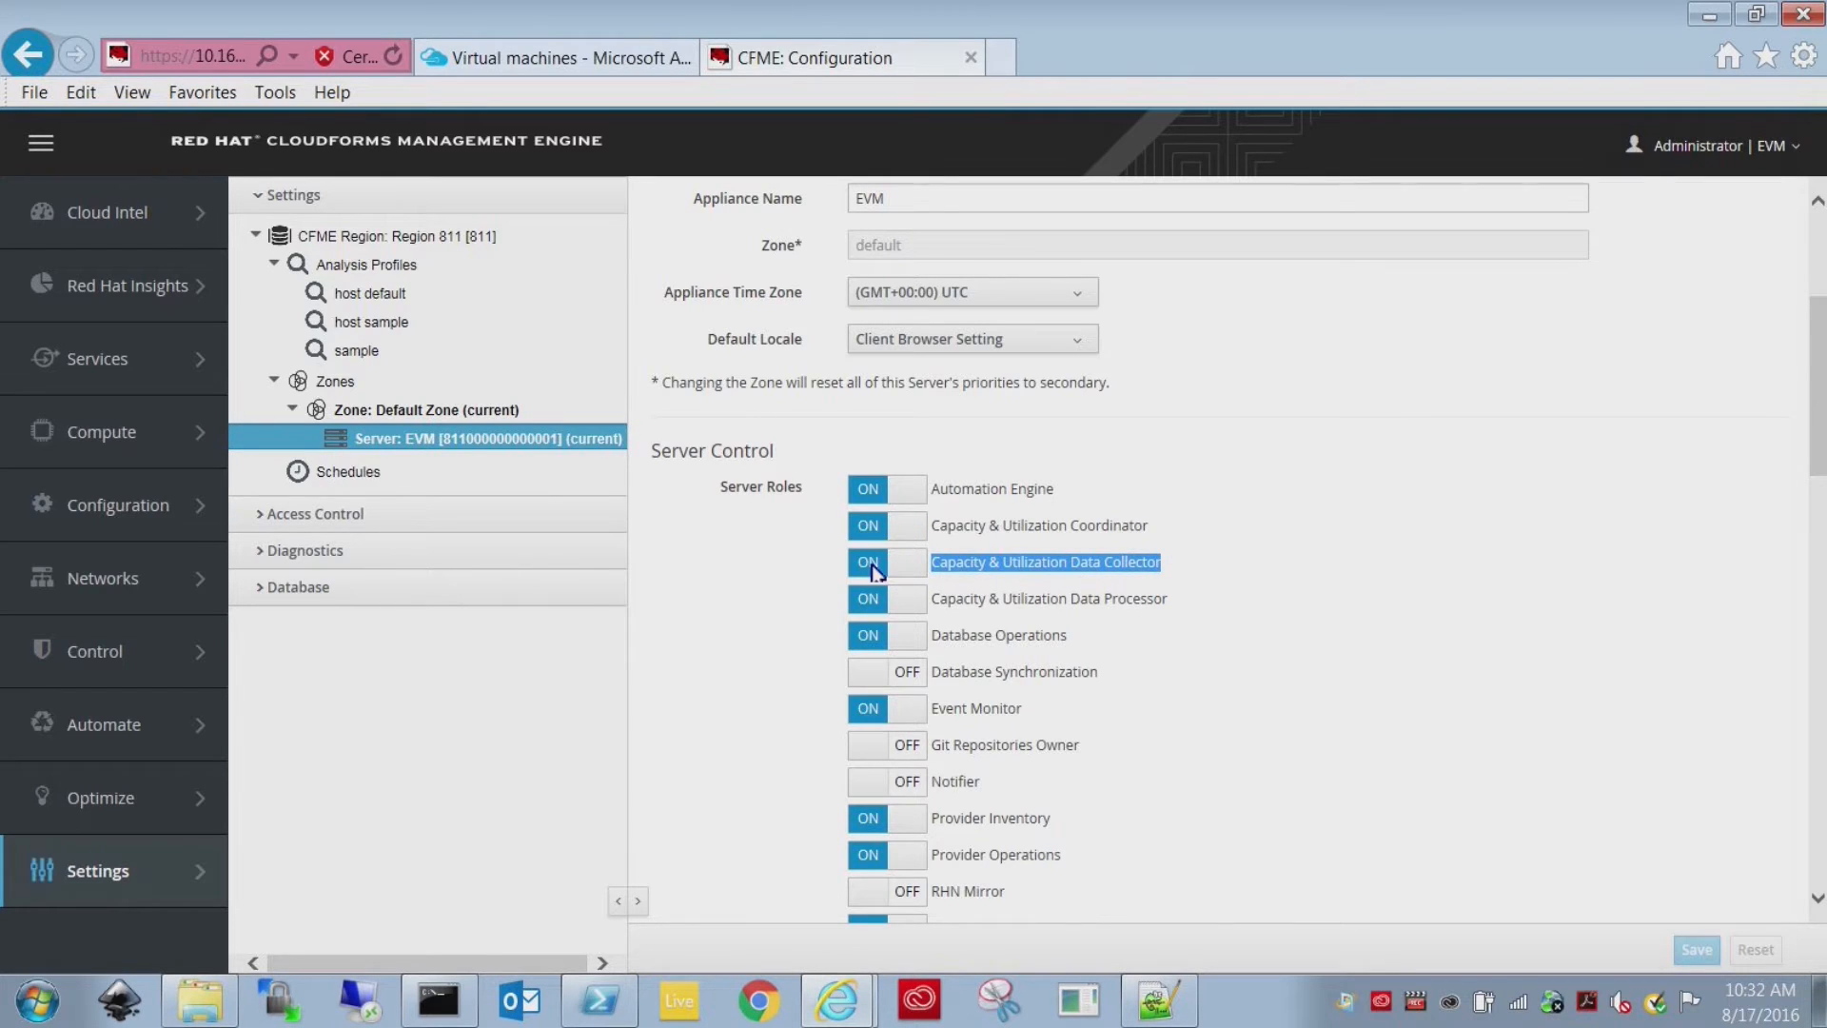
{"action": "left_click_drag", "start_coordinate": [1175, 607], "coordinate": [961, 609]}
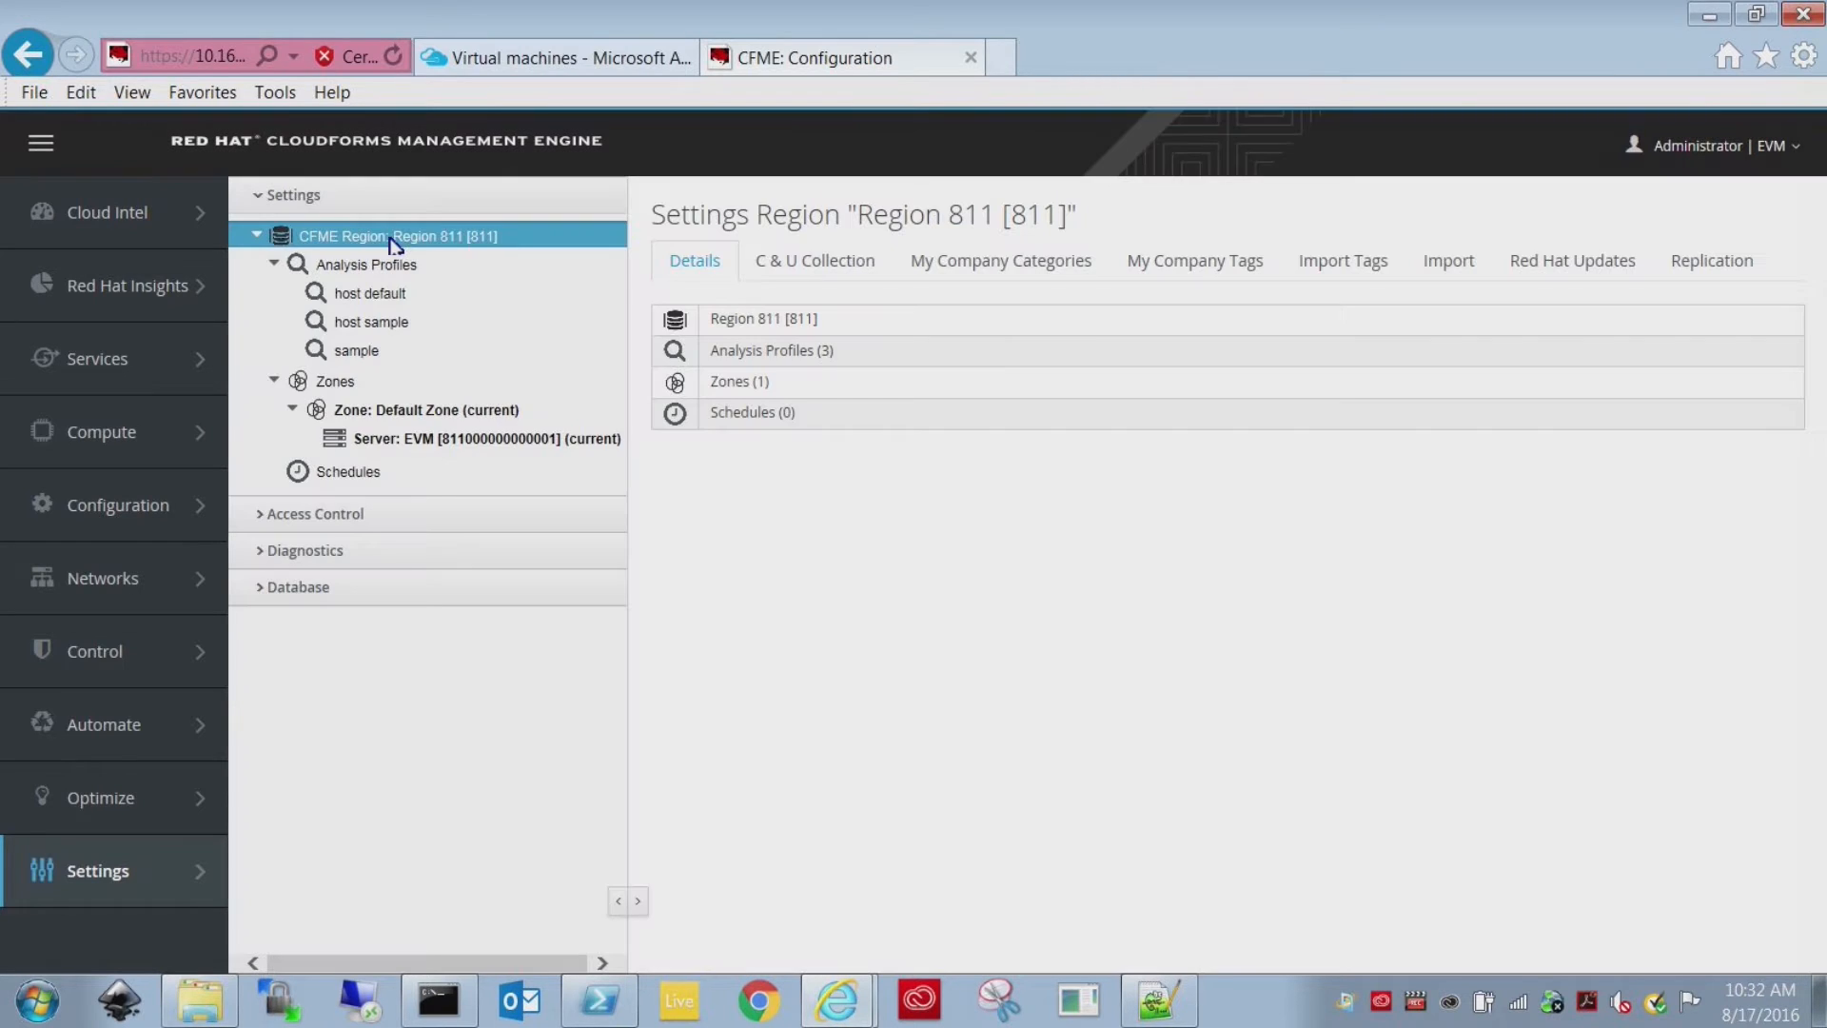
Examine the C & U Collection options for clusters and datastores in the Region 811 settings.
{"action": "left_click", "coordinate": [841, 267]}
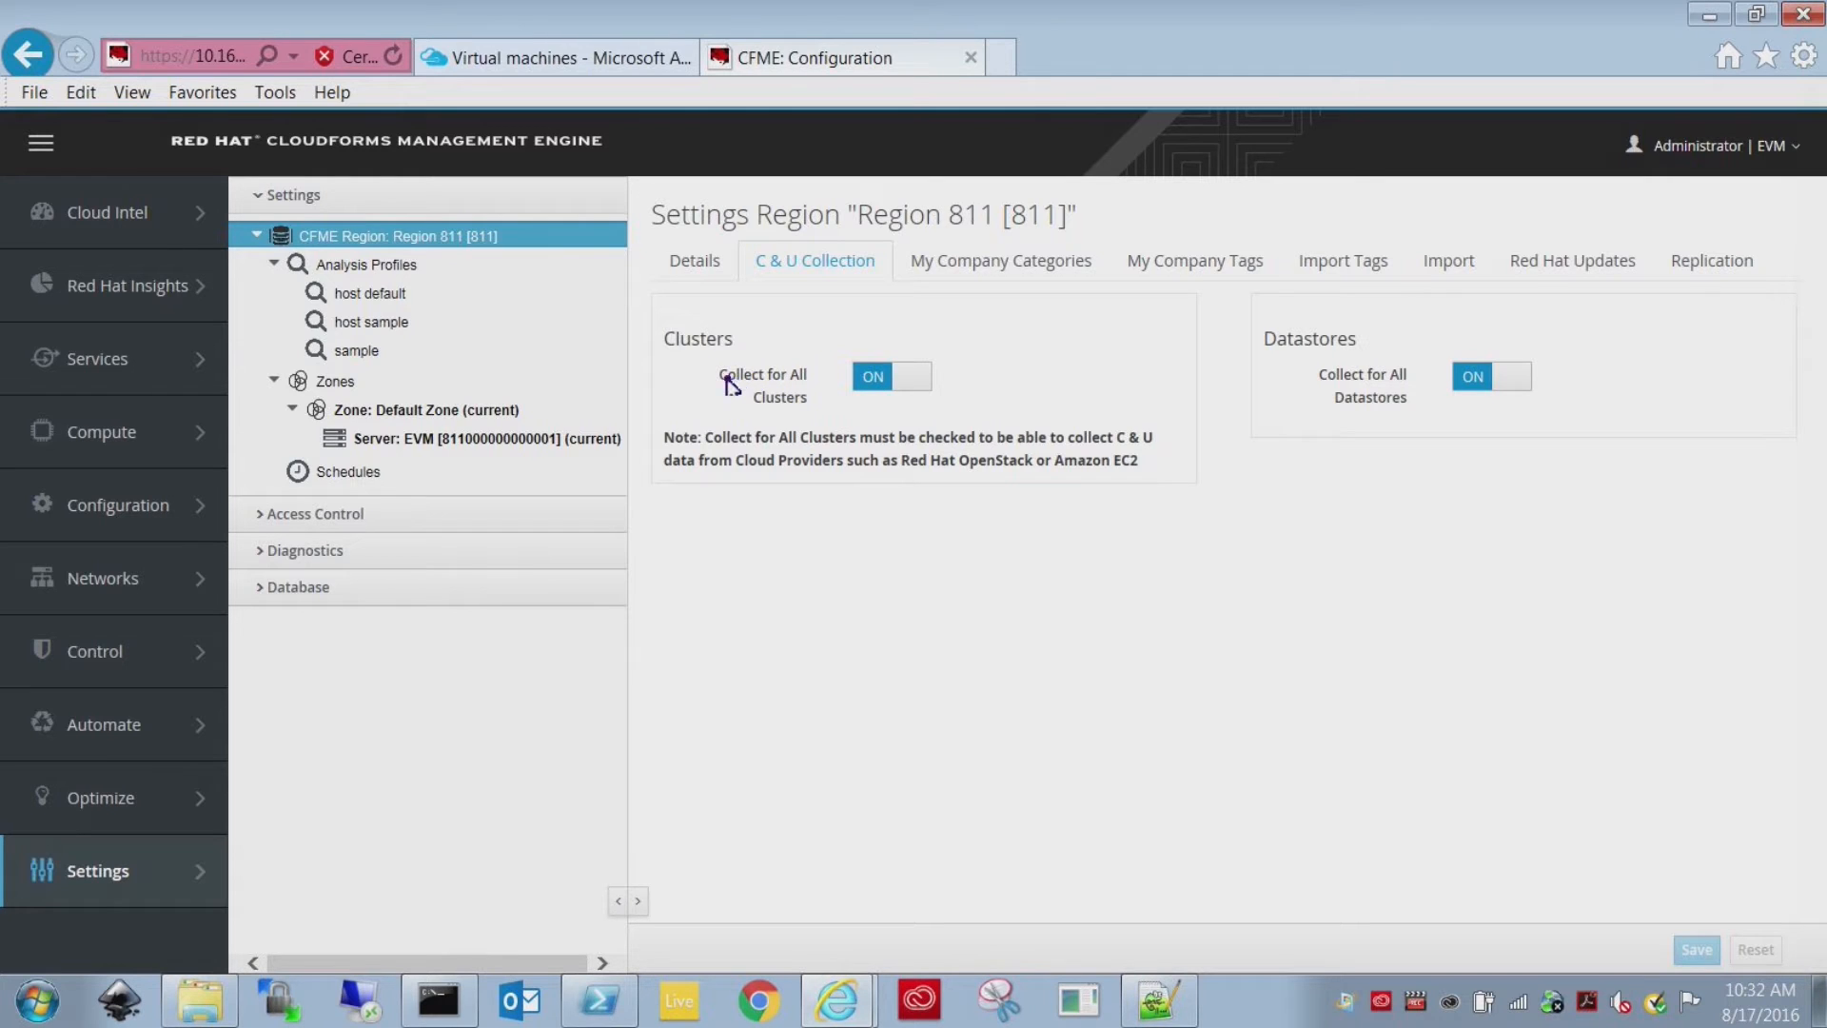
{"action": "left_click_drag", "start_coordinate": [726, 384], "coordinate": [795, 404]}
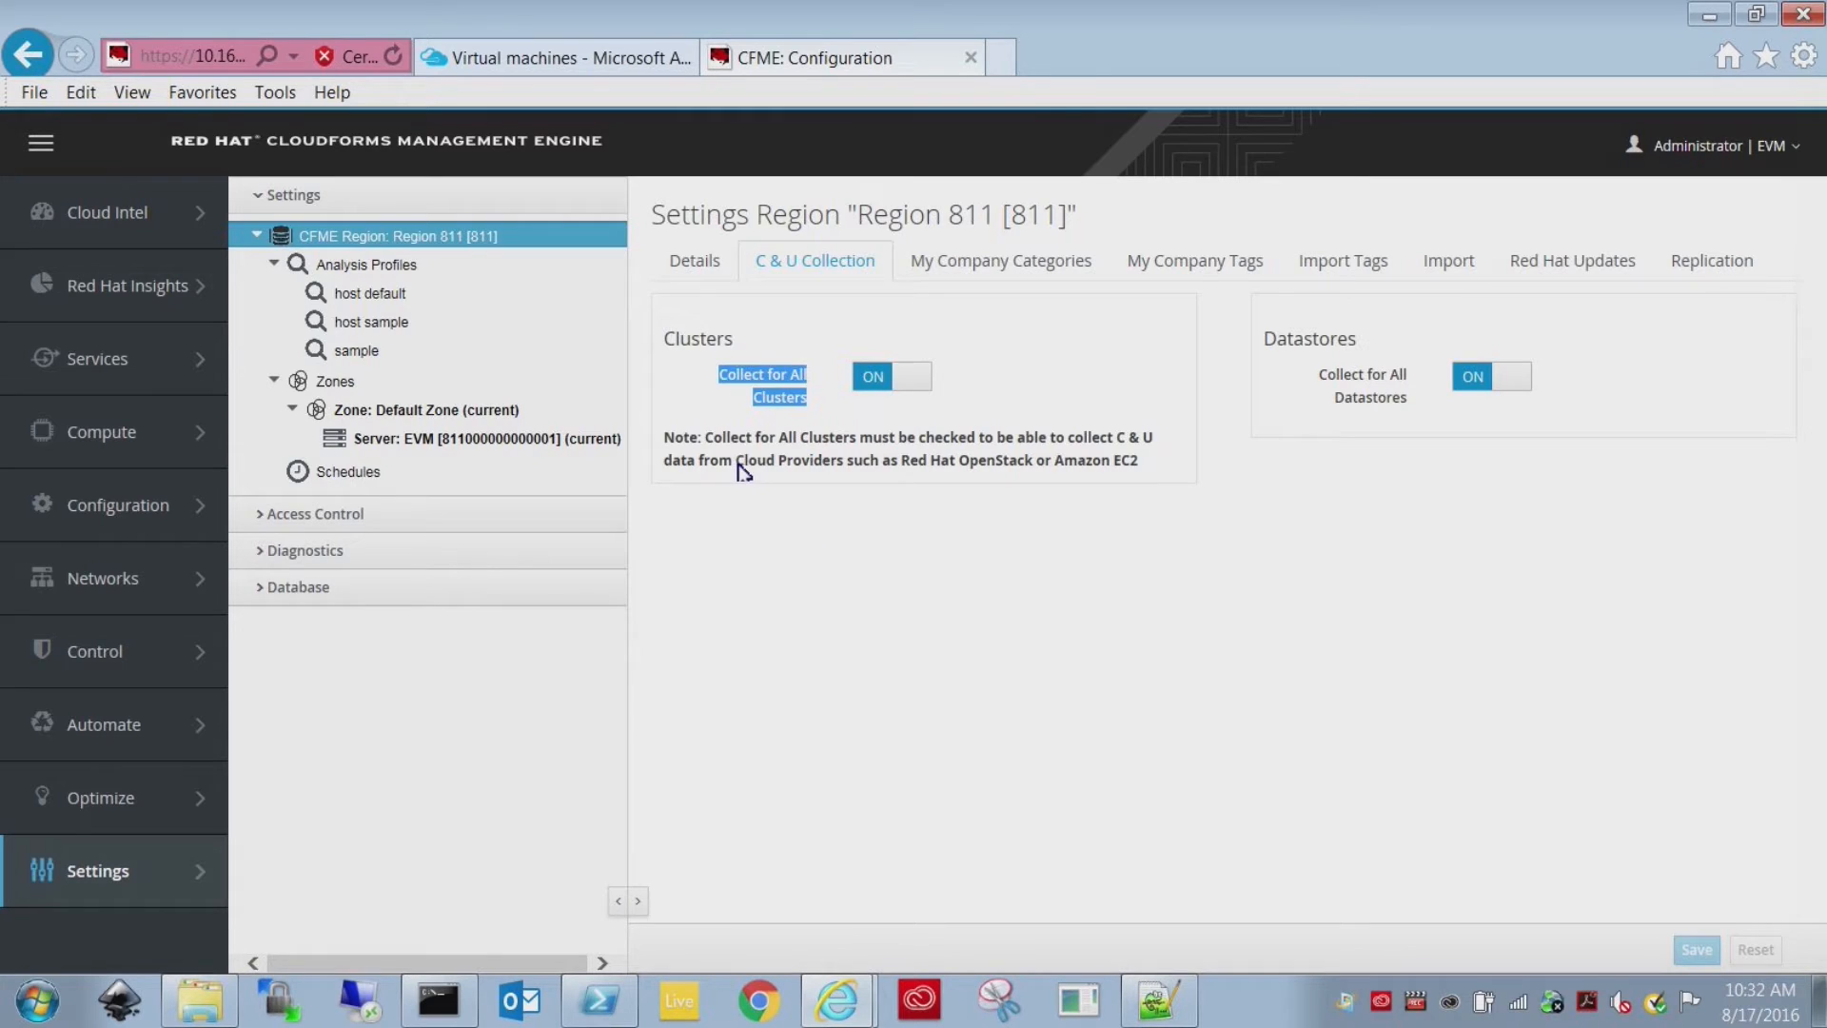
{"action": "left_click_drag", "start_coordinate": [738, 464], "coordinate": [829, 476]}
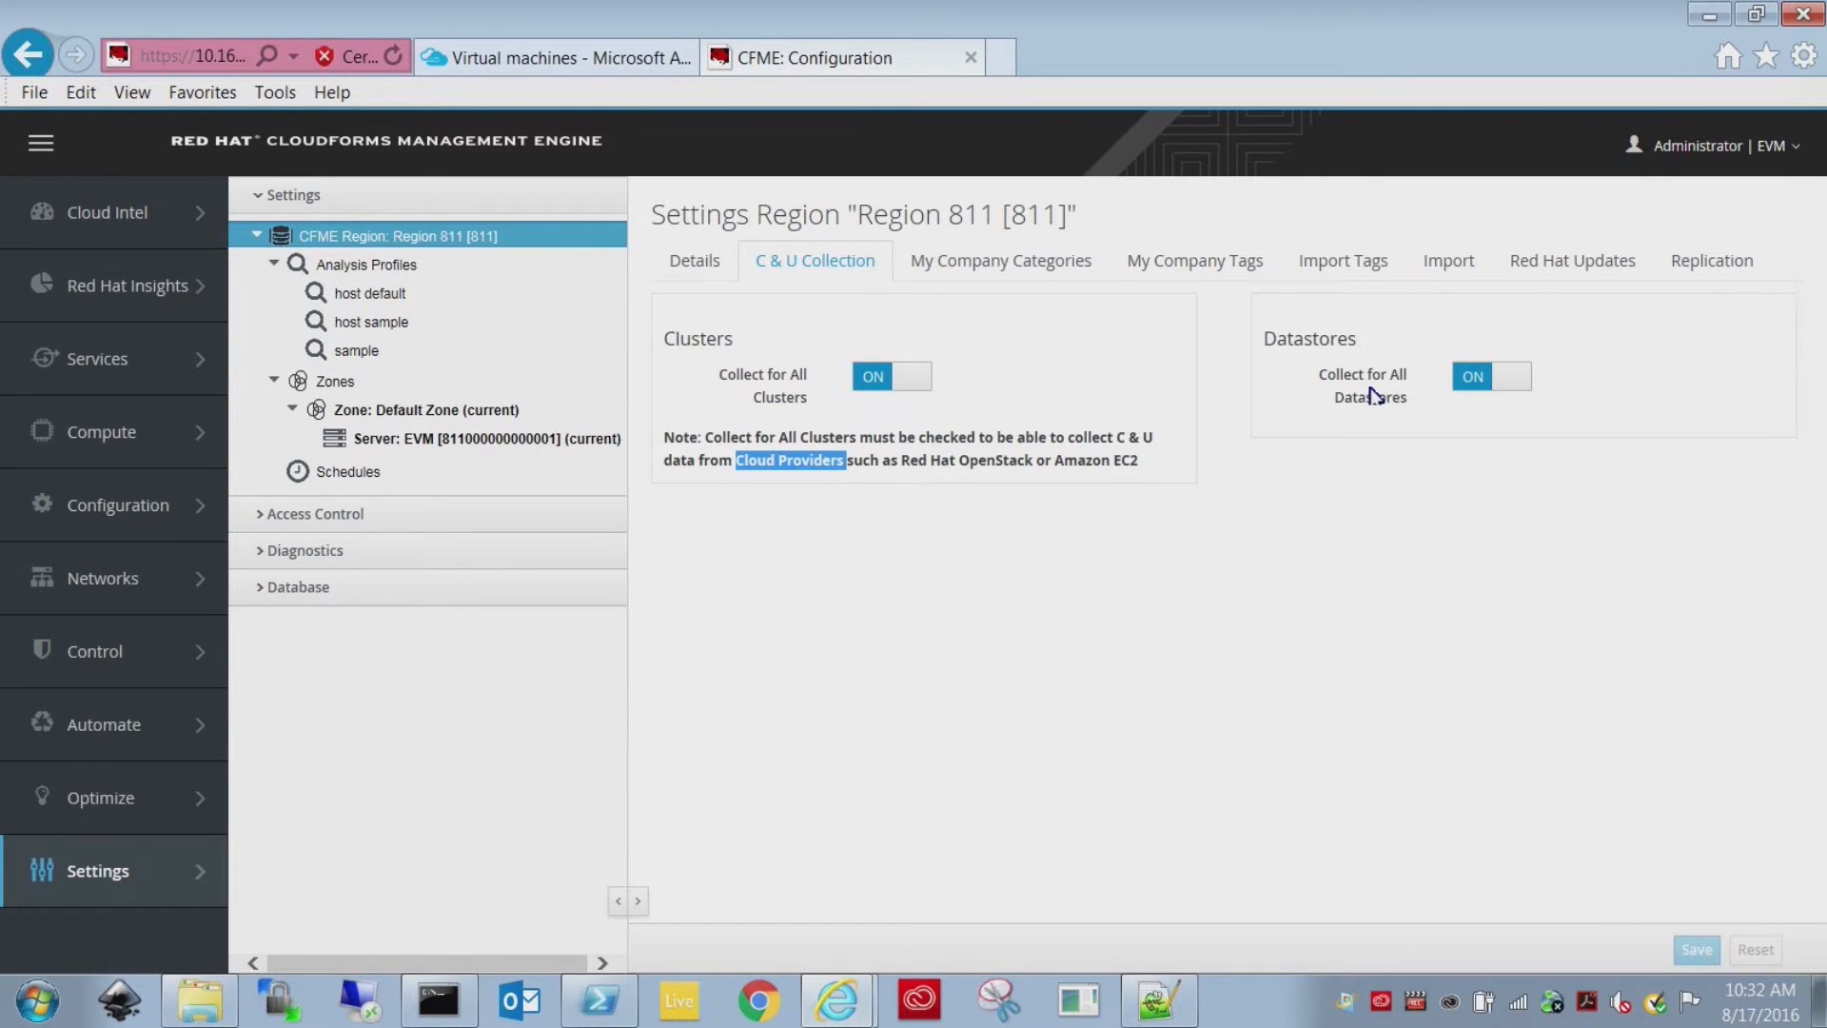
{"action": "left_click_drag", "start_coordinate": [1327, 381], "coordinate": [1410, 407]}
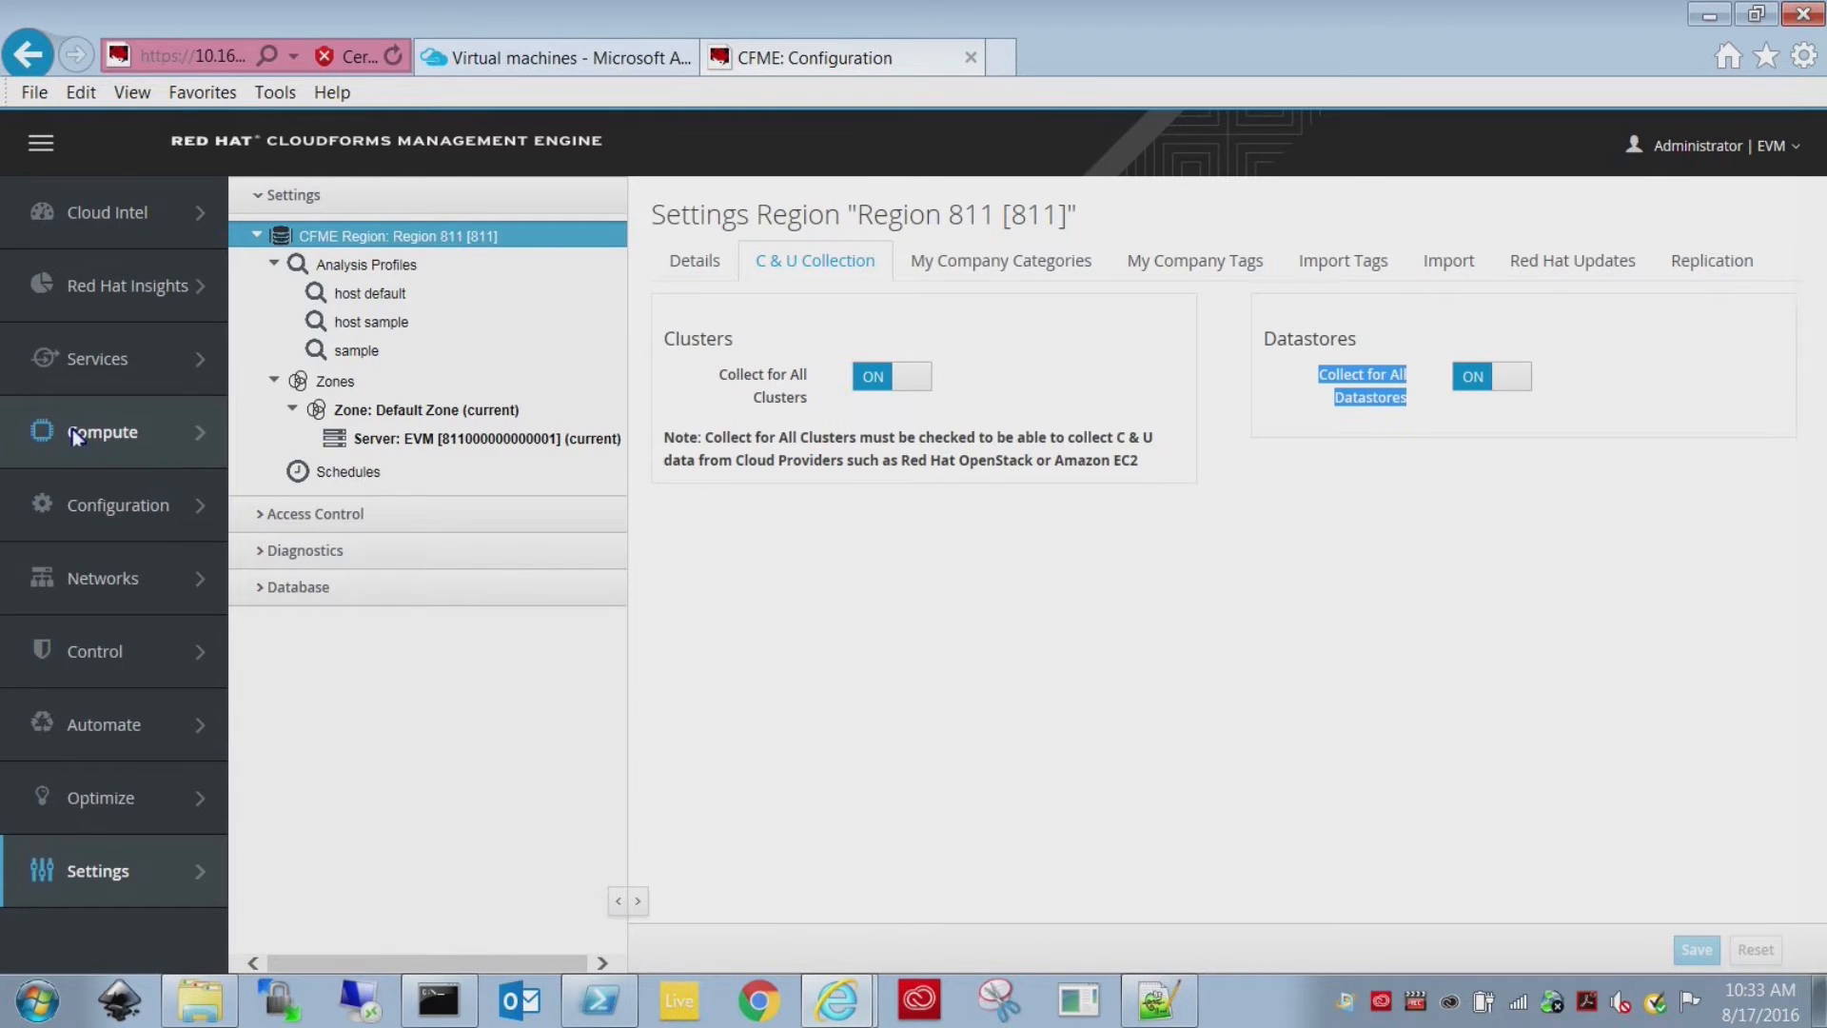
Show the cloud instances by provider and open the details of the TestRmVMOne instance under AzureDJ.
{"action": "mouse_move", "coordinate": [73, 430]}
{"action": "mouse_move", "coordinate": [371, 268]}
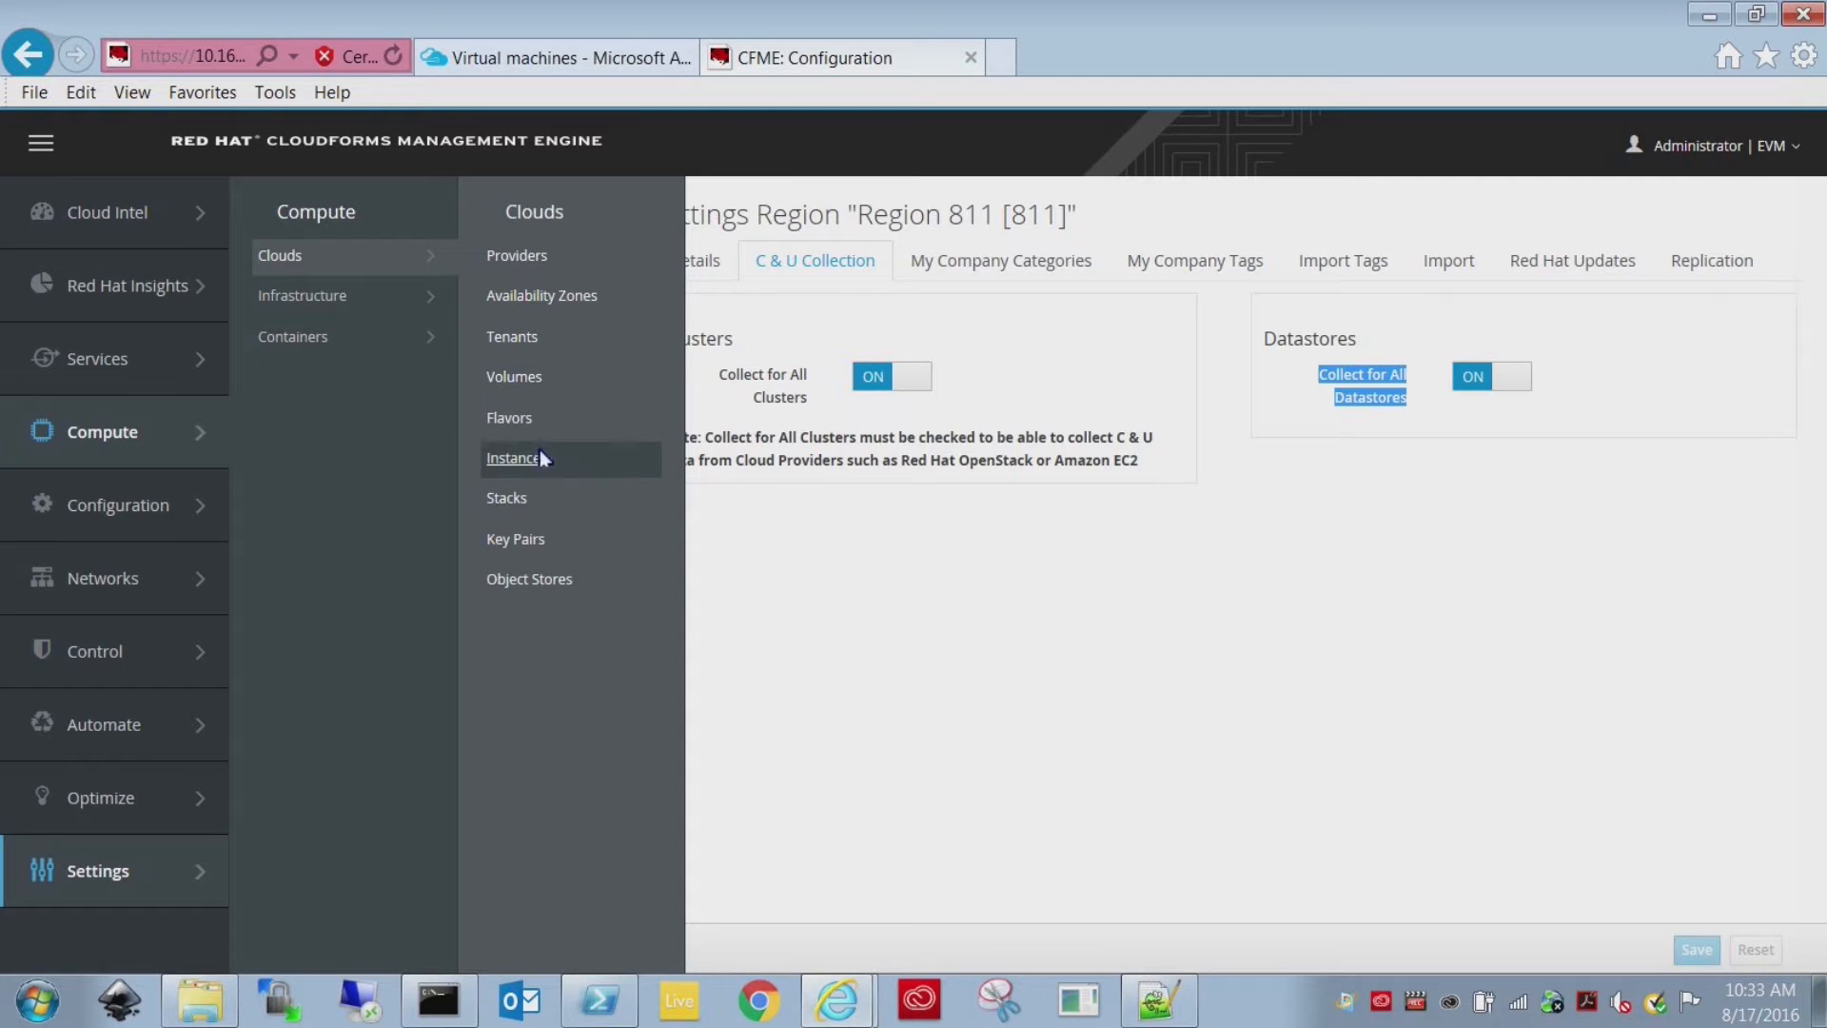
{"action": "left_click", "coordinate": [516, 459]}
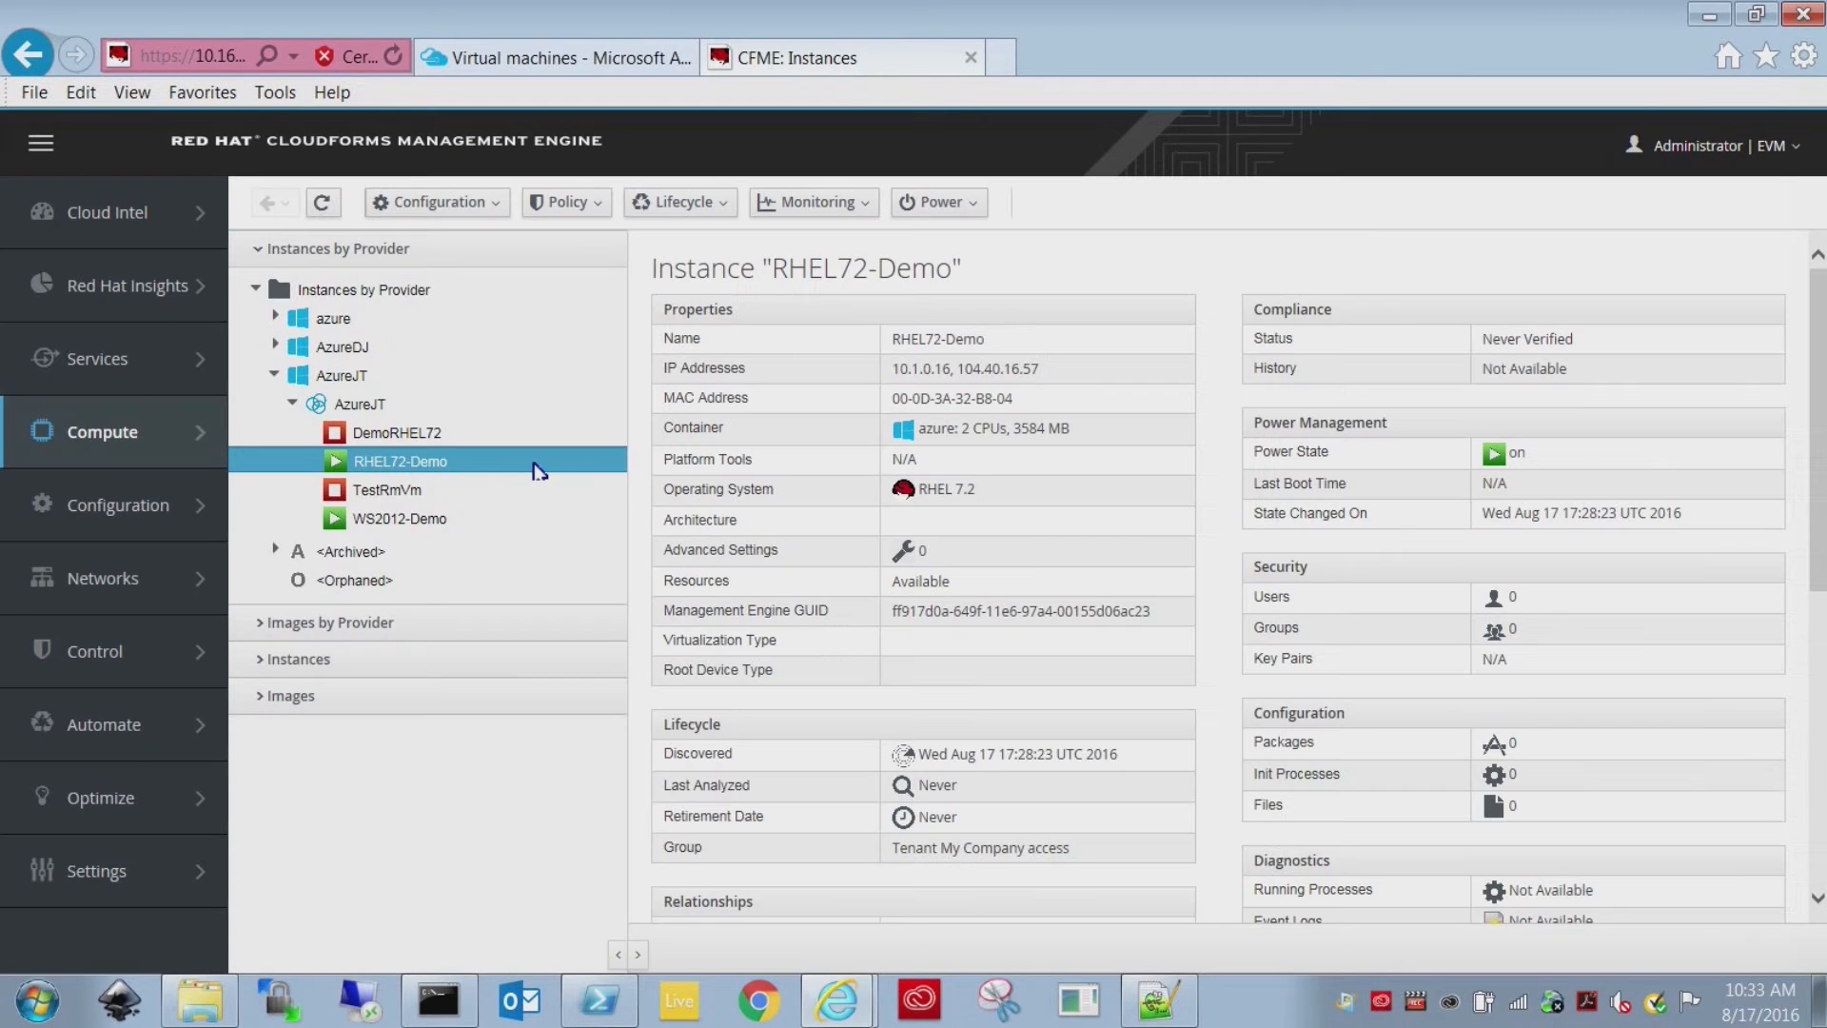
{"action": "left_click", "coordinate": [275, 347]}
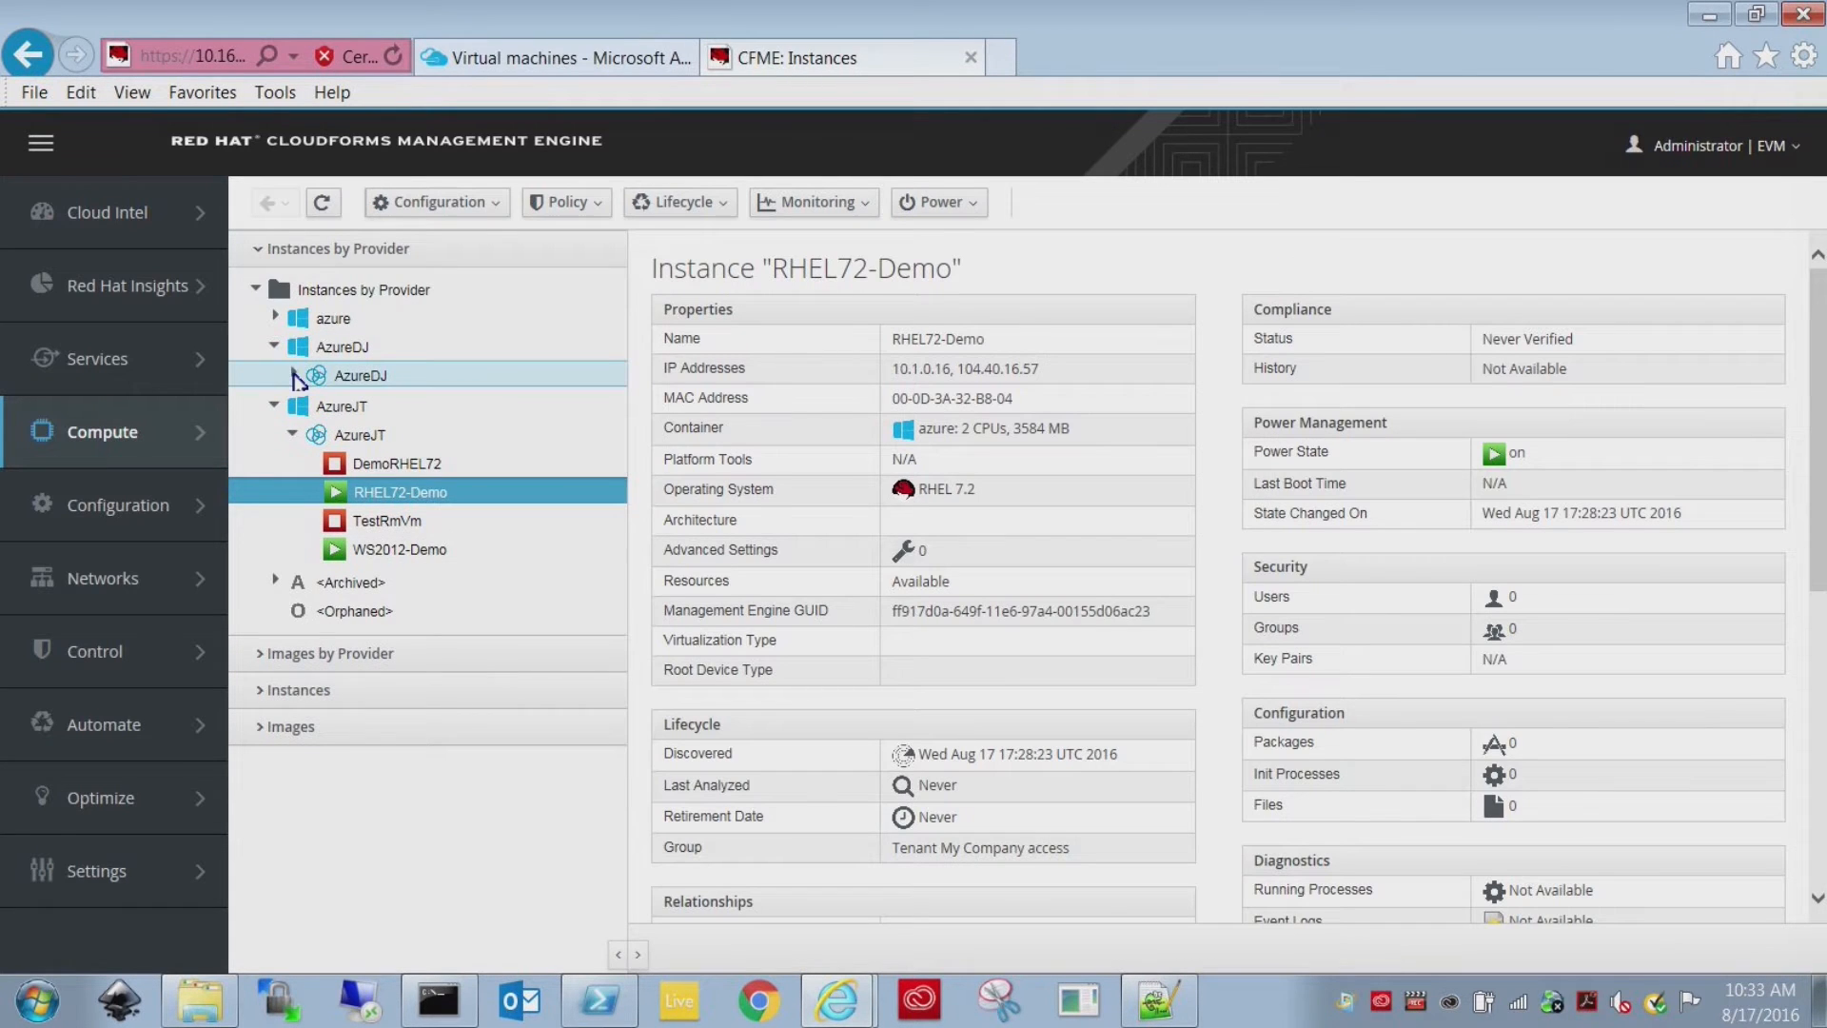
{"action": "left_click", "coordinate": [292, 375]}
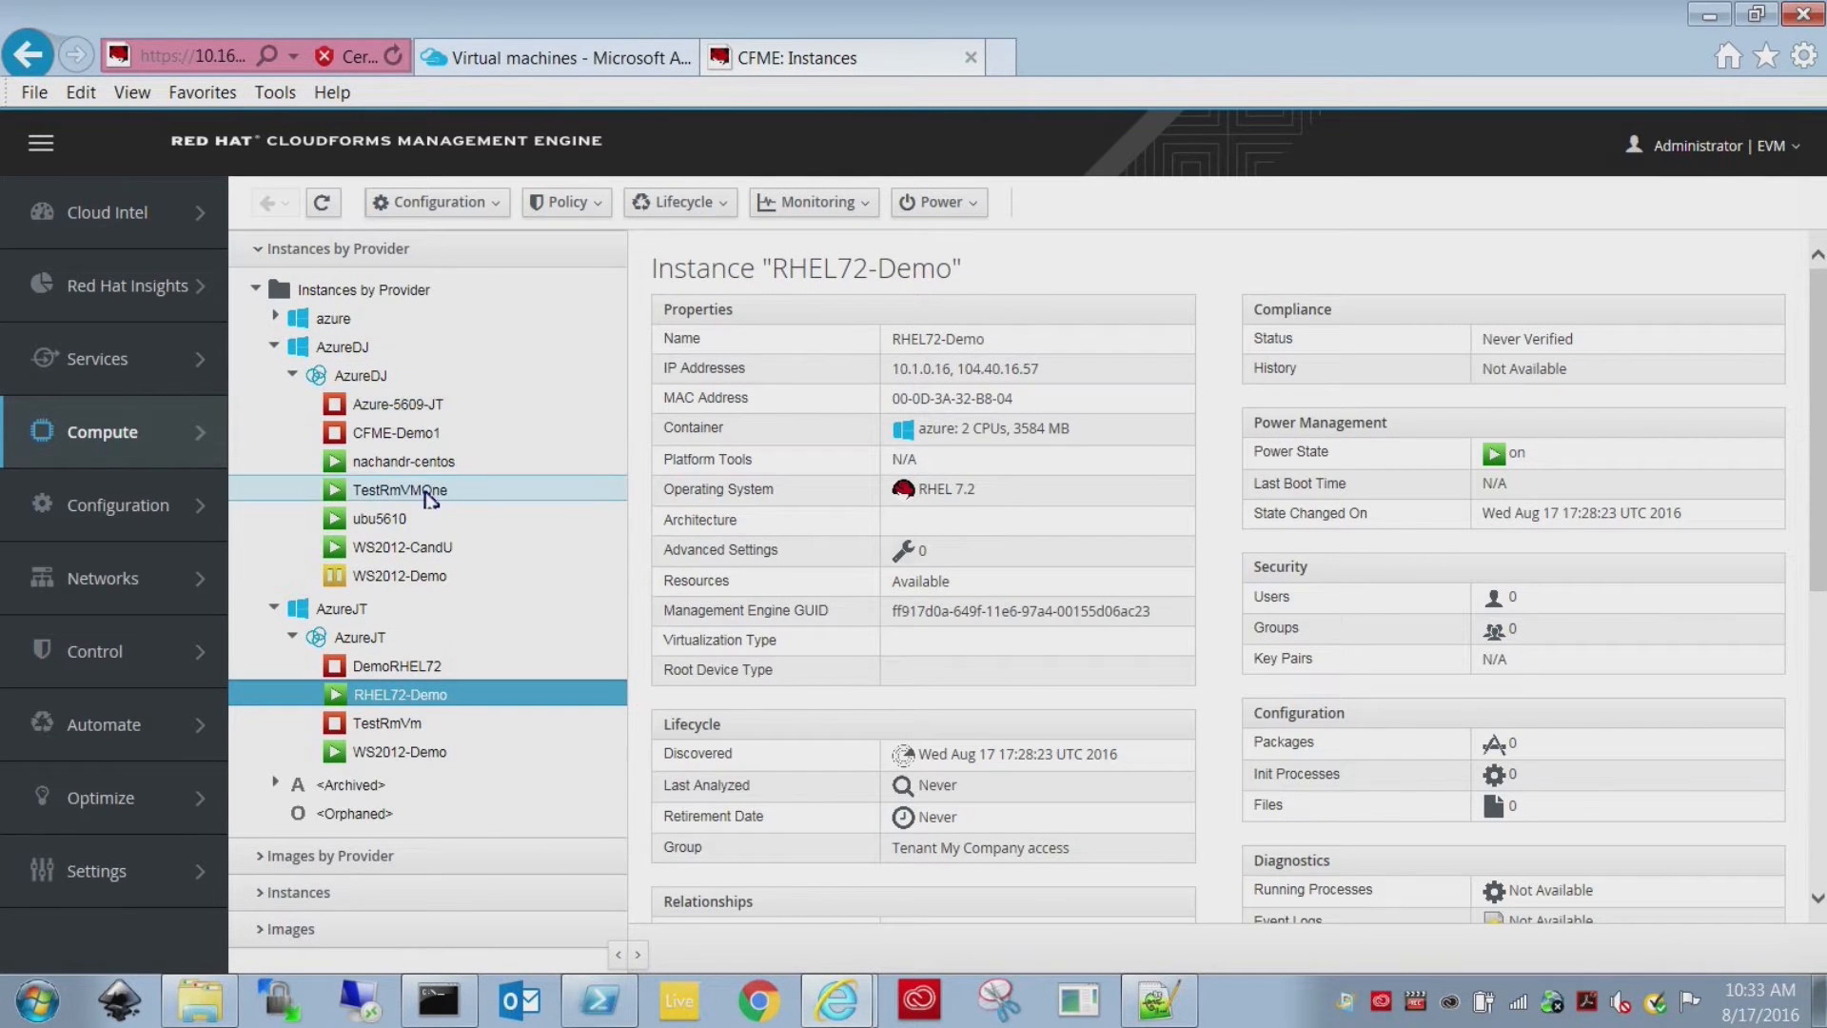
{"action": "left_click", "coordinate": [429, 492]}
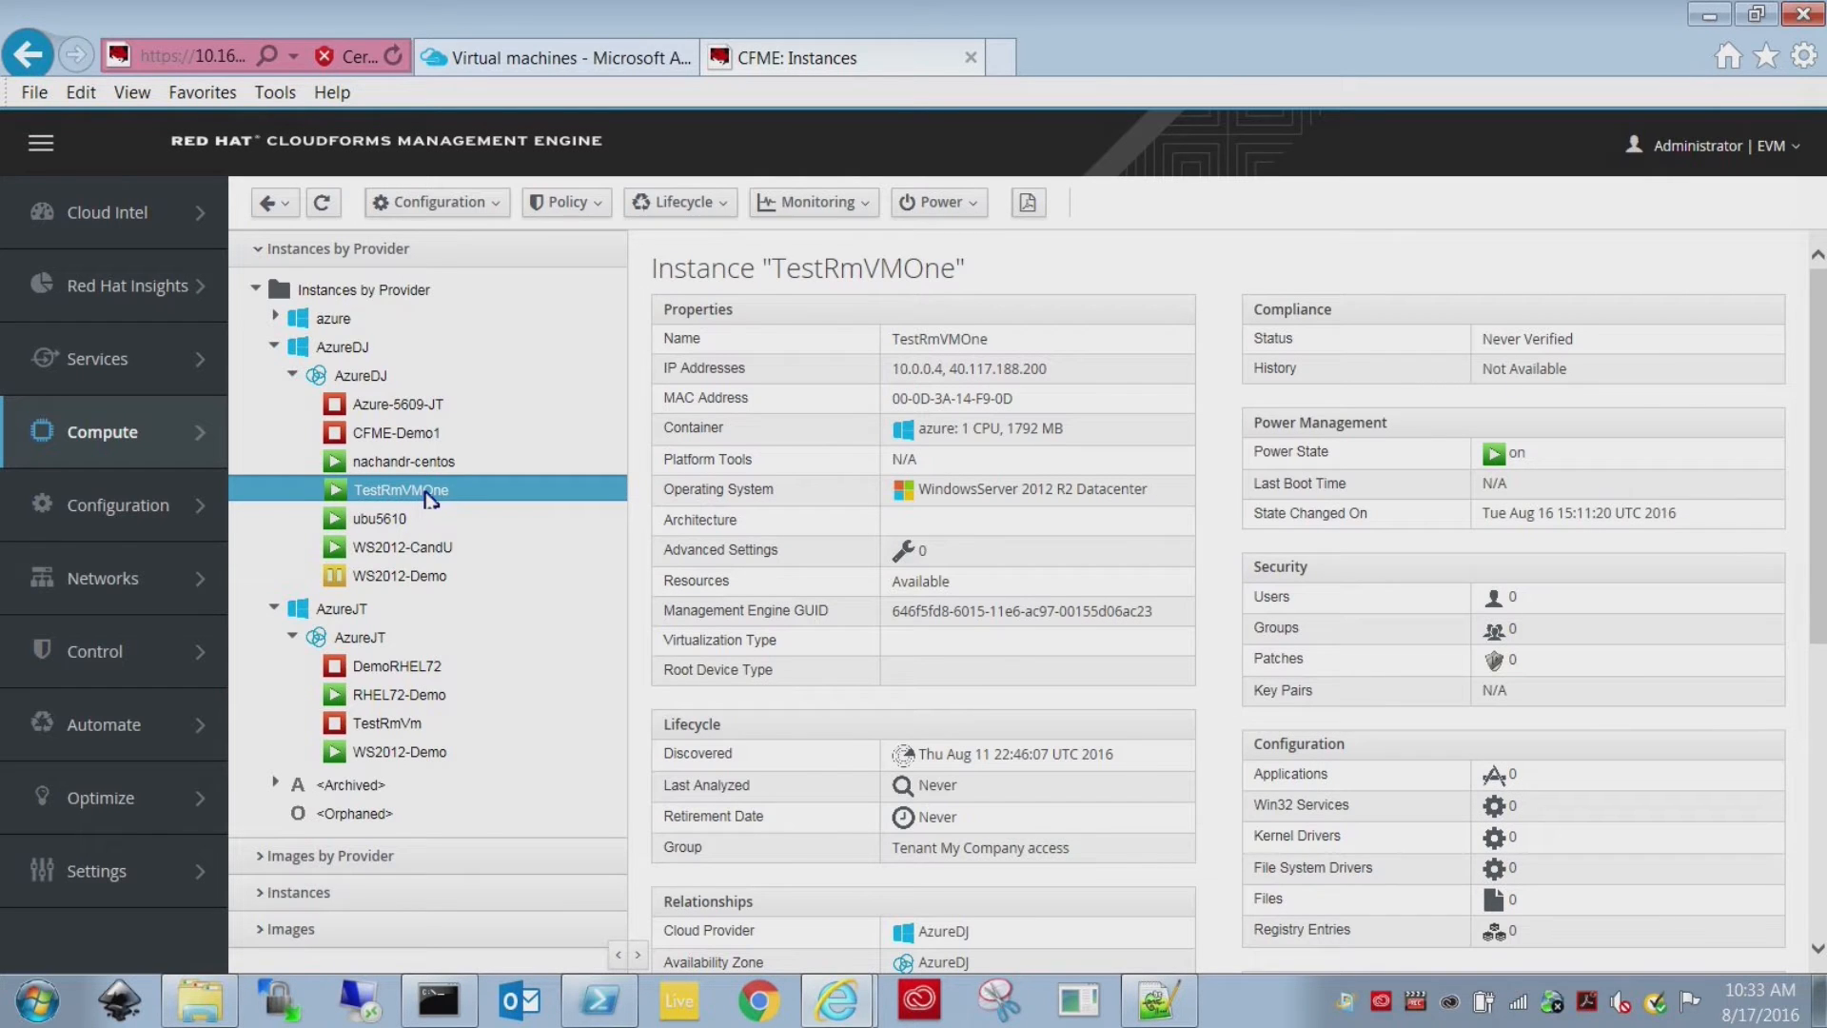
Display TestRmVMOne's capacity and utilization charts with the interval set to Most Recent Hour.
{"action": "left_click", "coordinate": [811, 202]}
{"action": "left_click", "coordinate": [814, 236]}
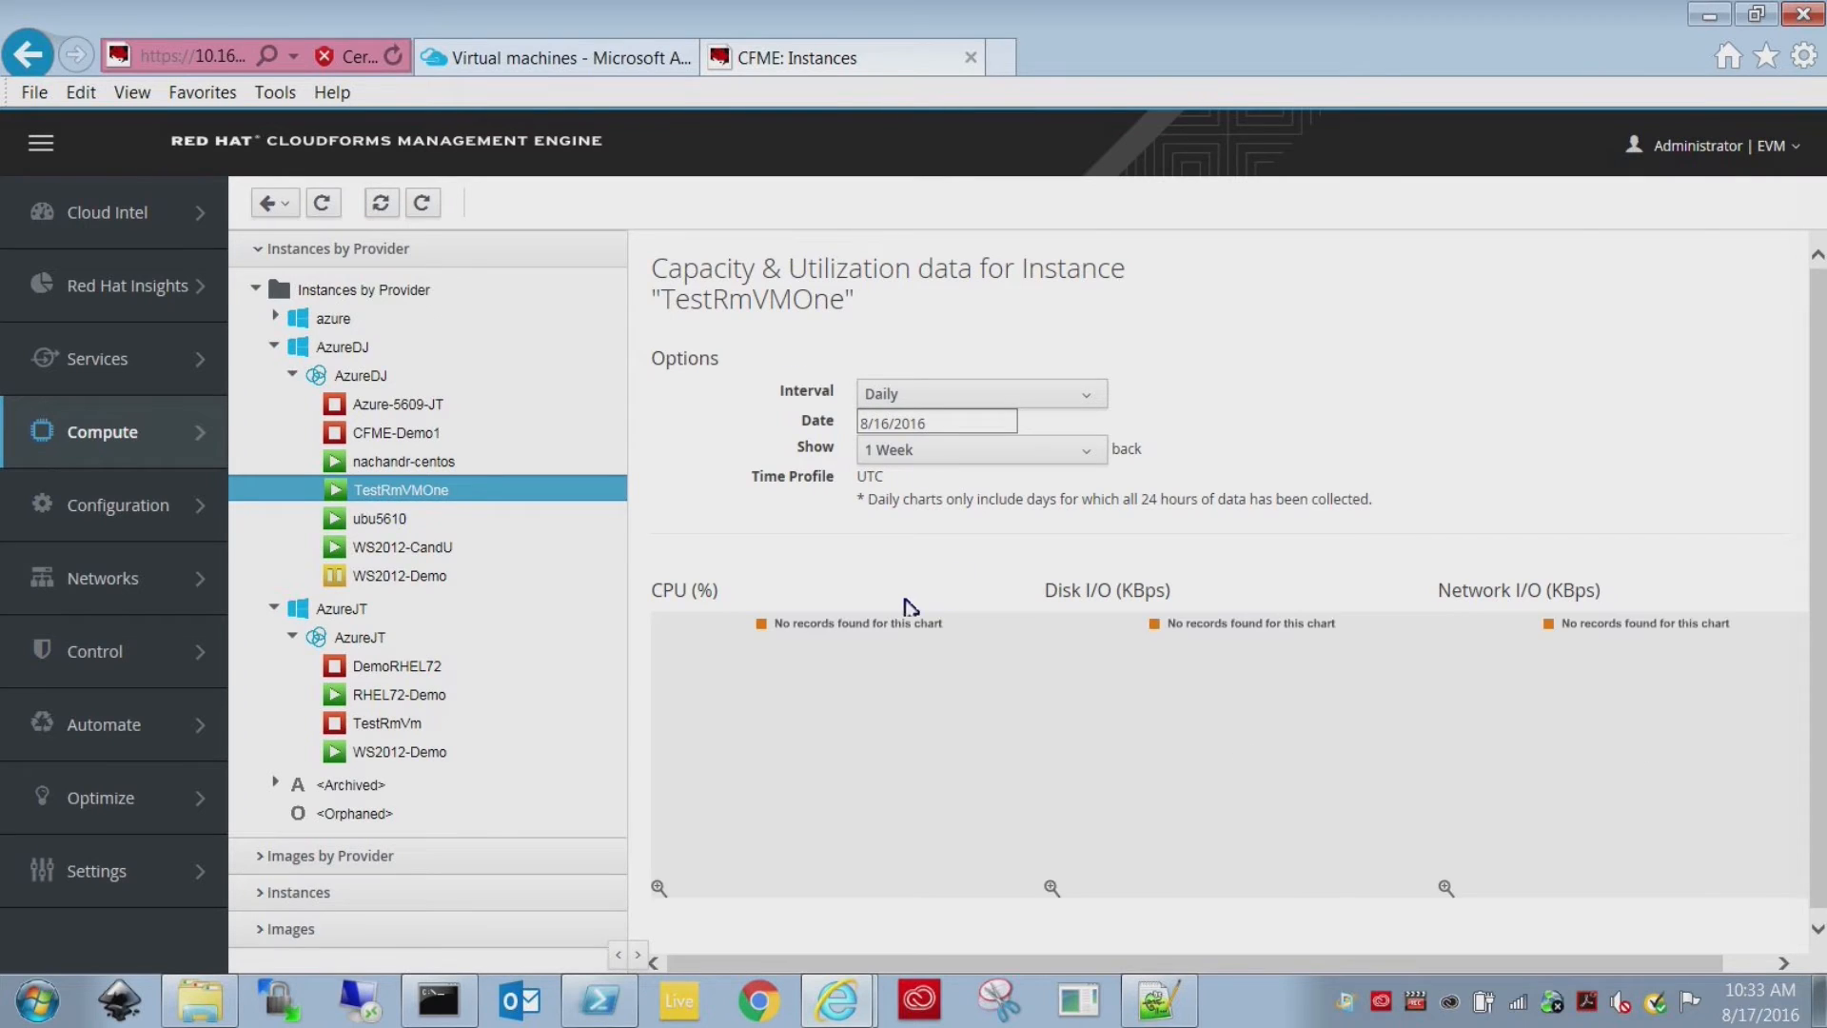
{"action": "left_click", "coordinate": [957, 455]}
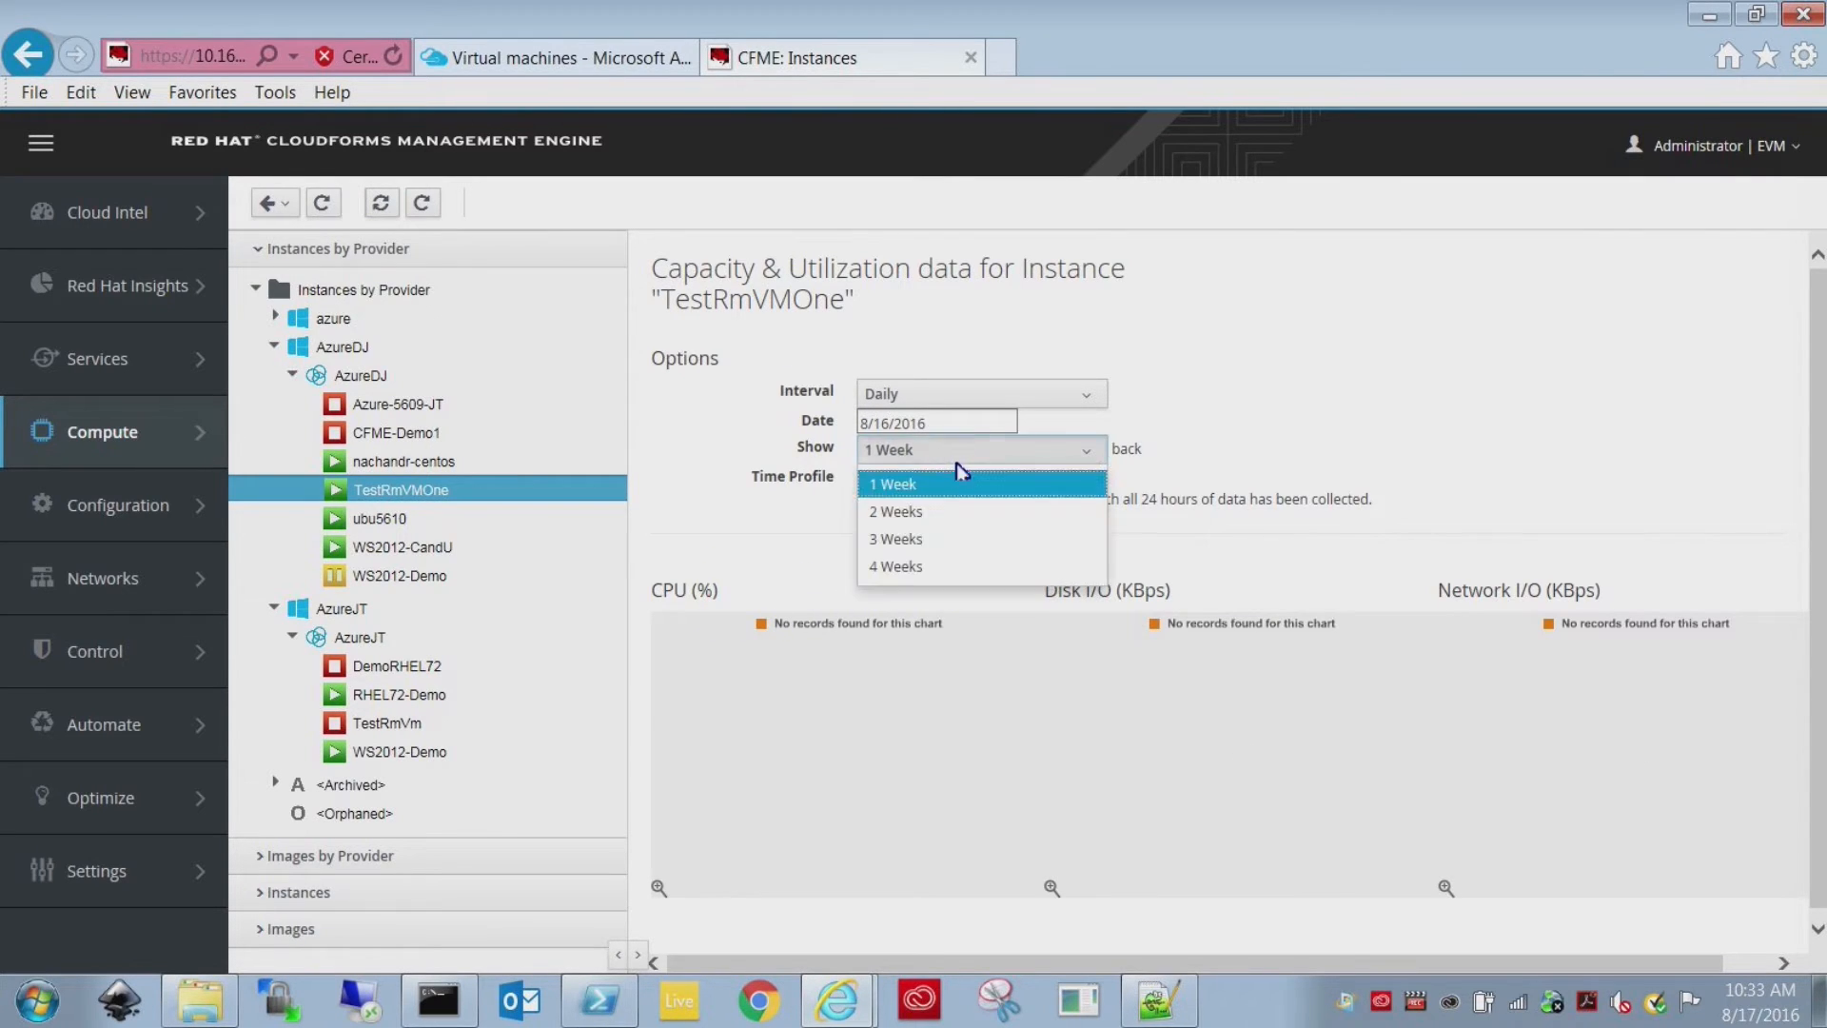
{"action": "left_click", "coordinate": [1190, 439]}
{"action": "left_click", "coordinate": [1042, 397]}
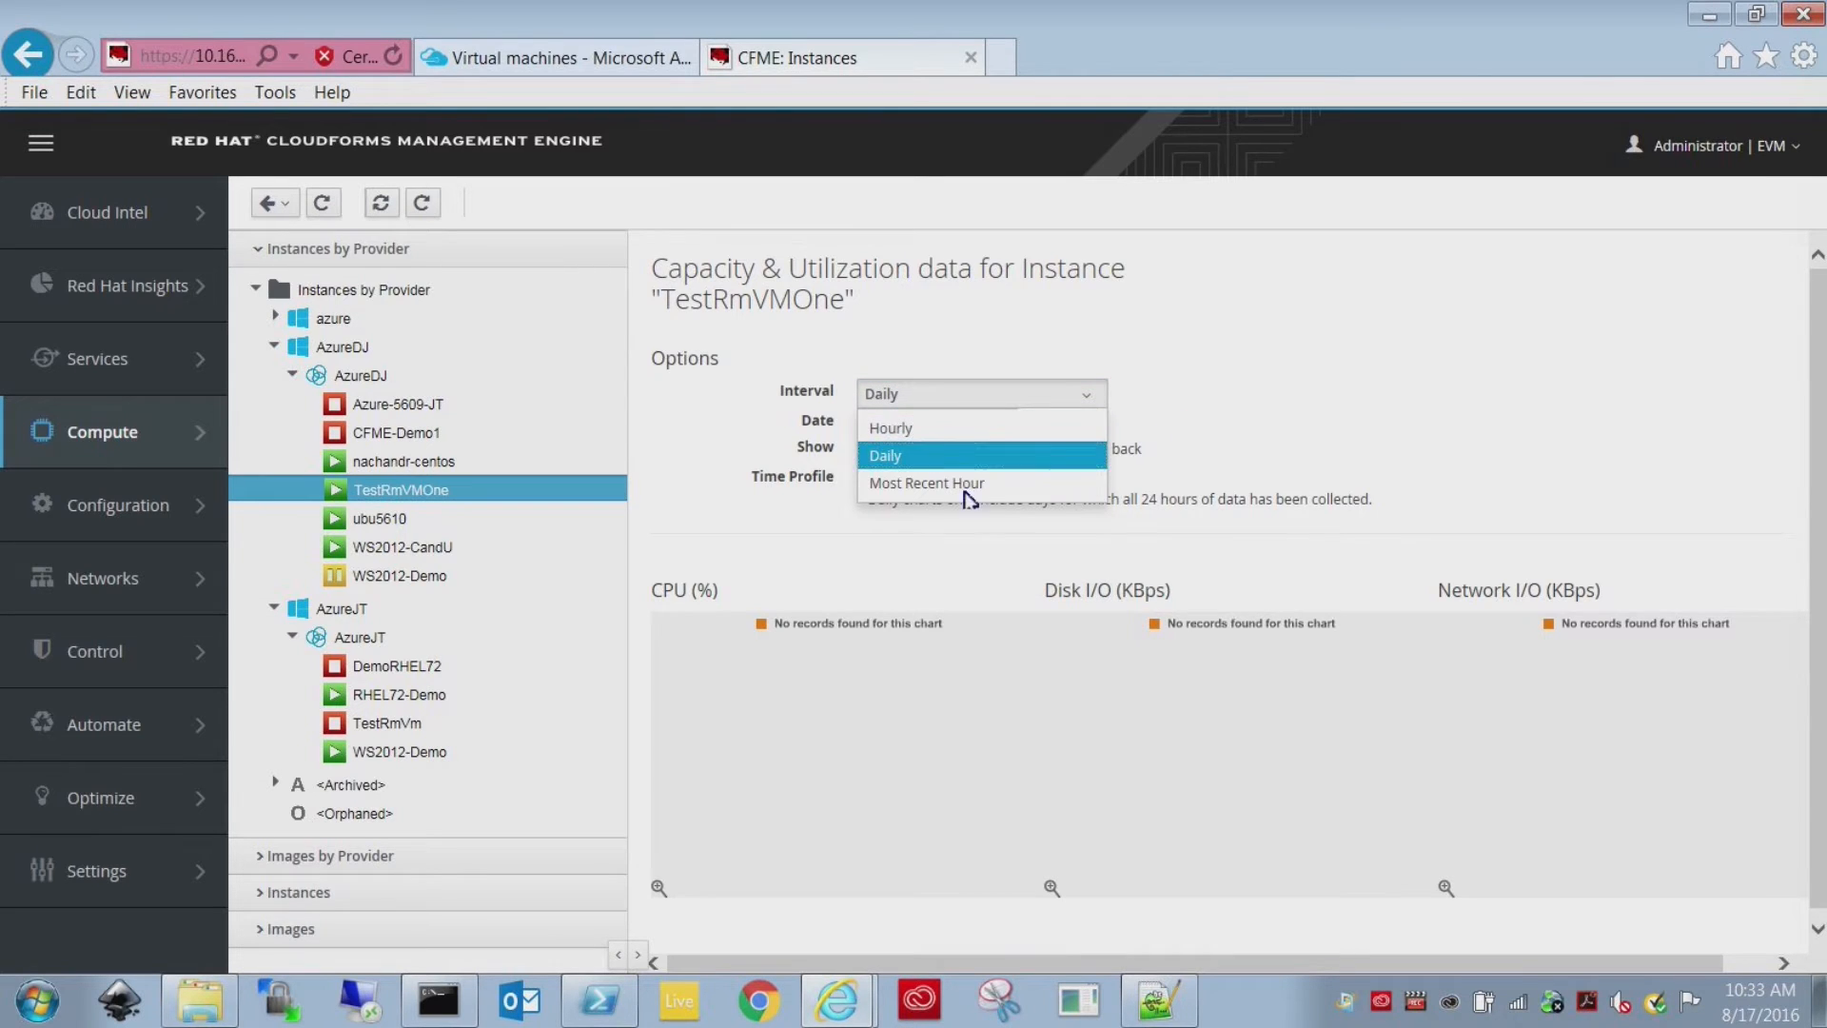
{"action": "left_click", "coordinate": [959, 485]}
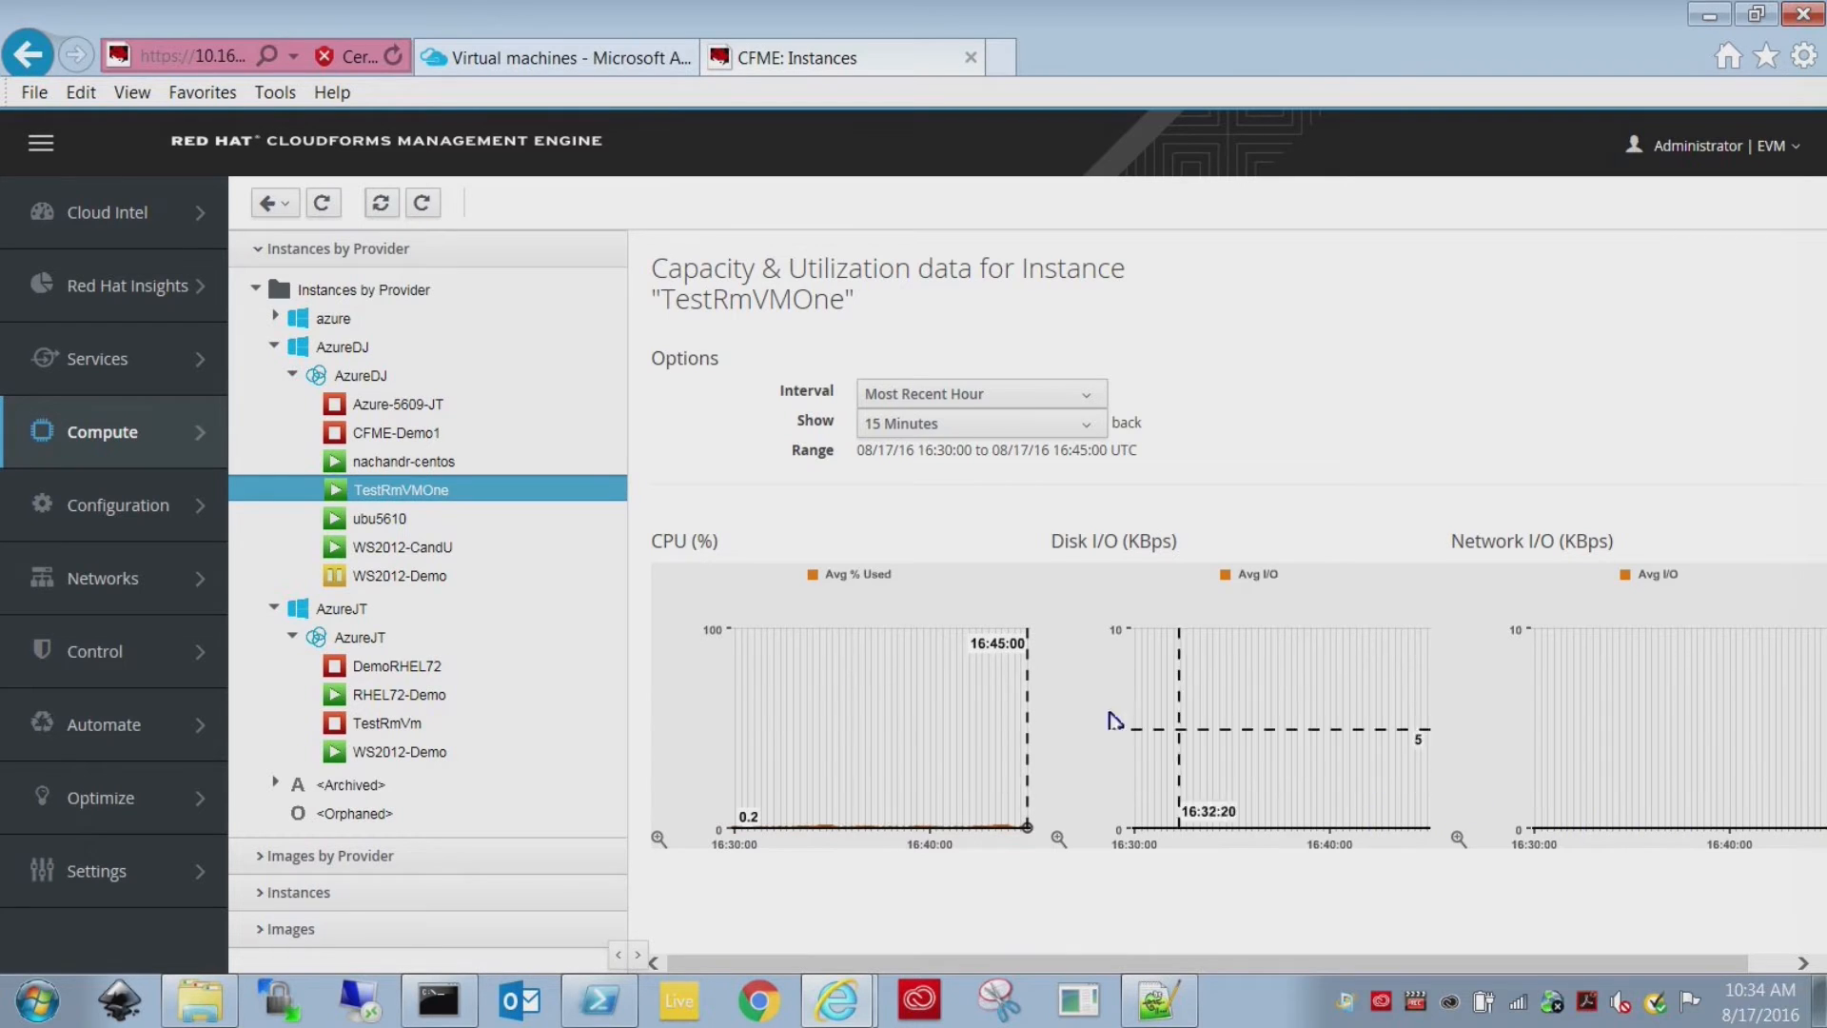
Open the WS2012-Demo instance under AzureJT and check its monitoring options.
{"action": "left_click", "coordinate": [388, 752]}
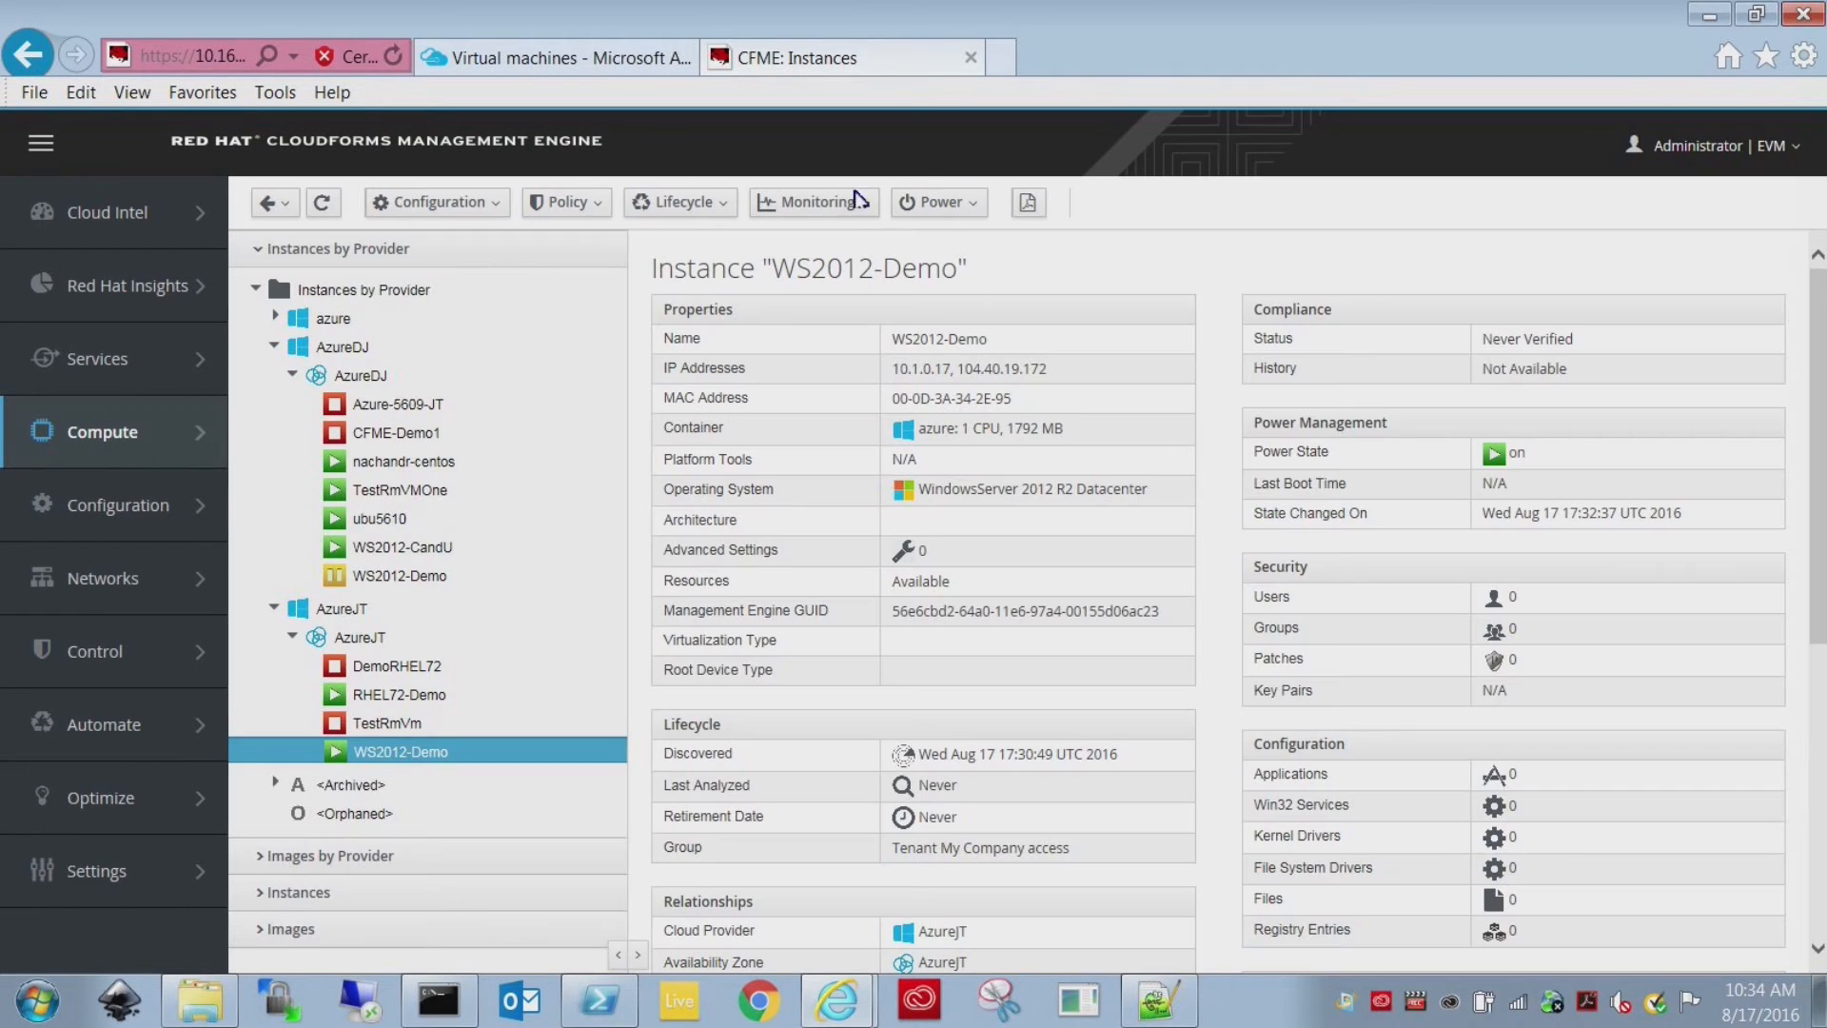
{"action": "left_click", "coordinate": [856, 200]}
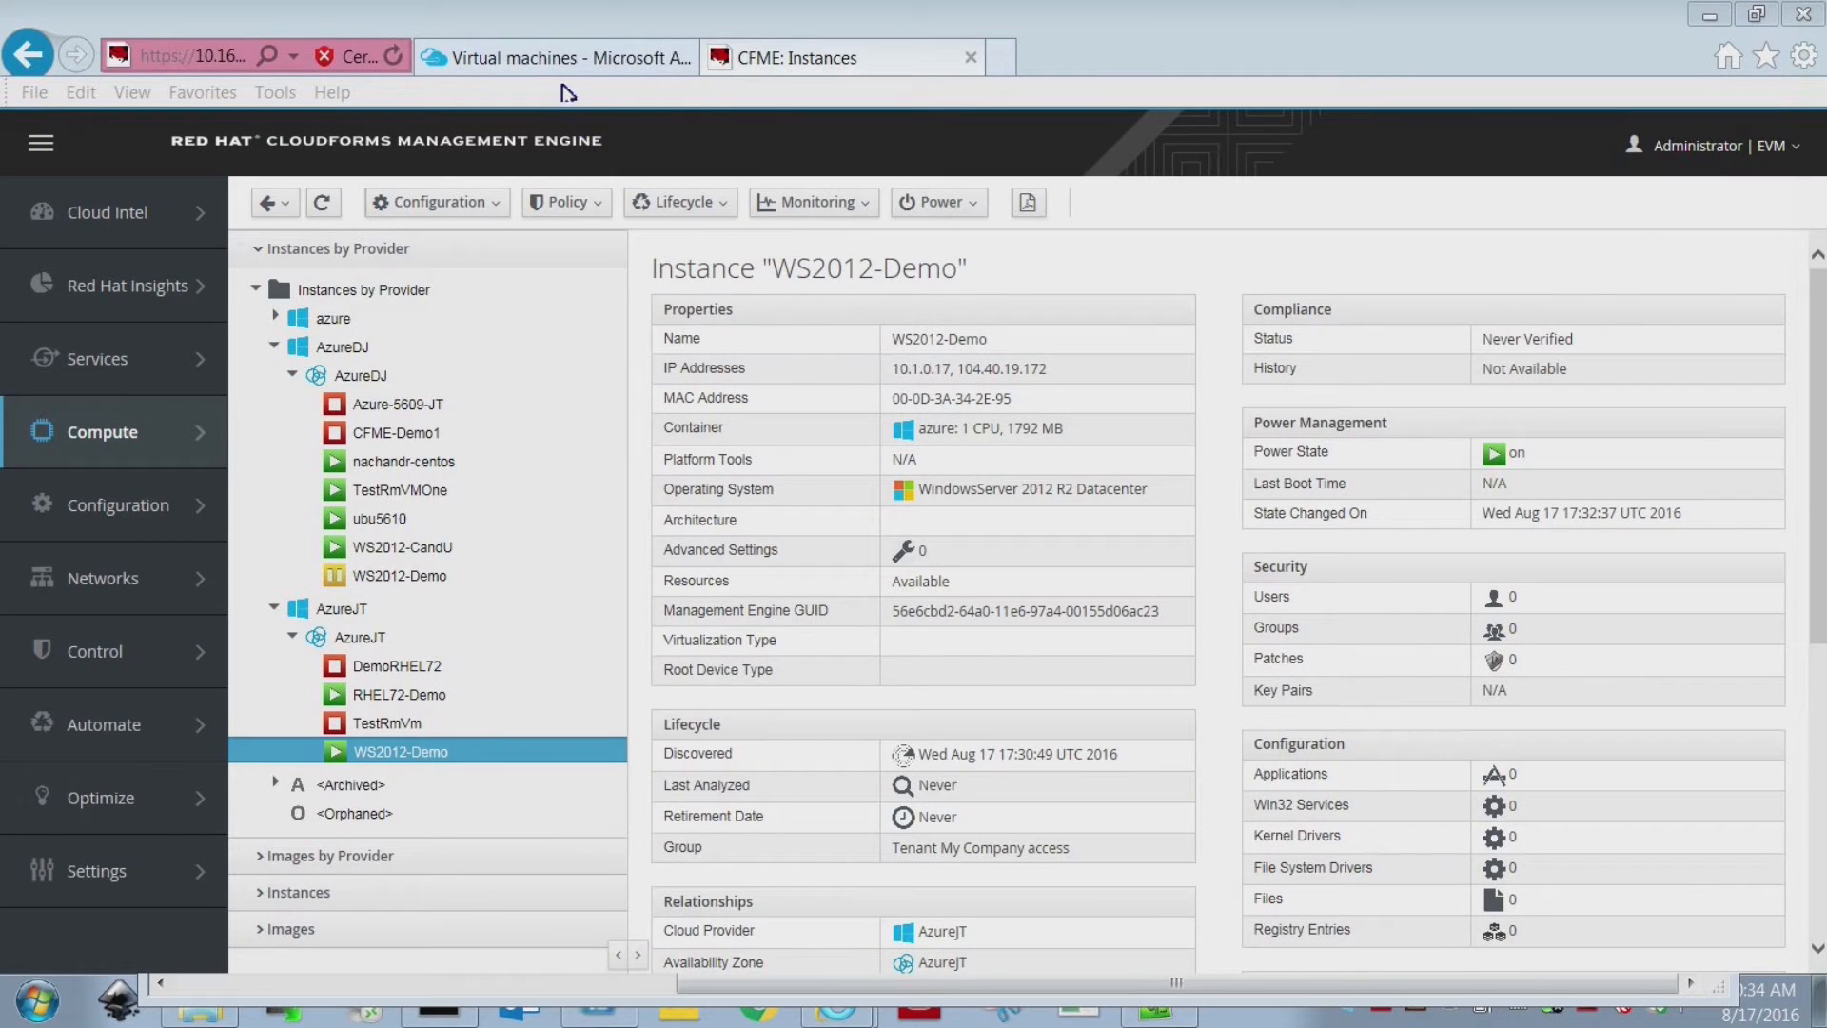
Switch to the Azure portal and examine the CPU percentage monitoring of the RHEL72-Demo virtual machine.
{"action": "left_click", "coordinate": [554, 63]}
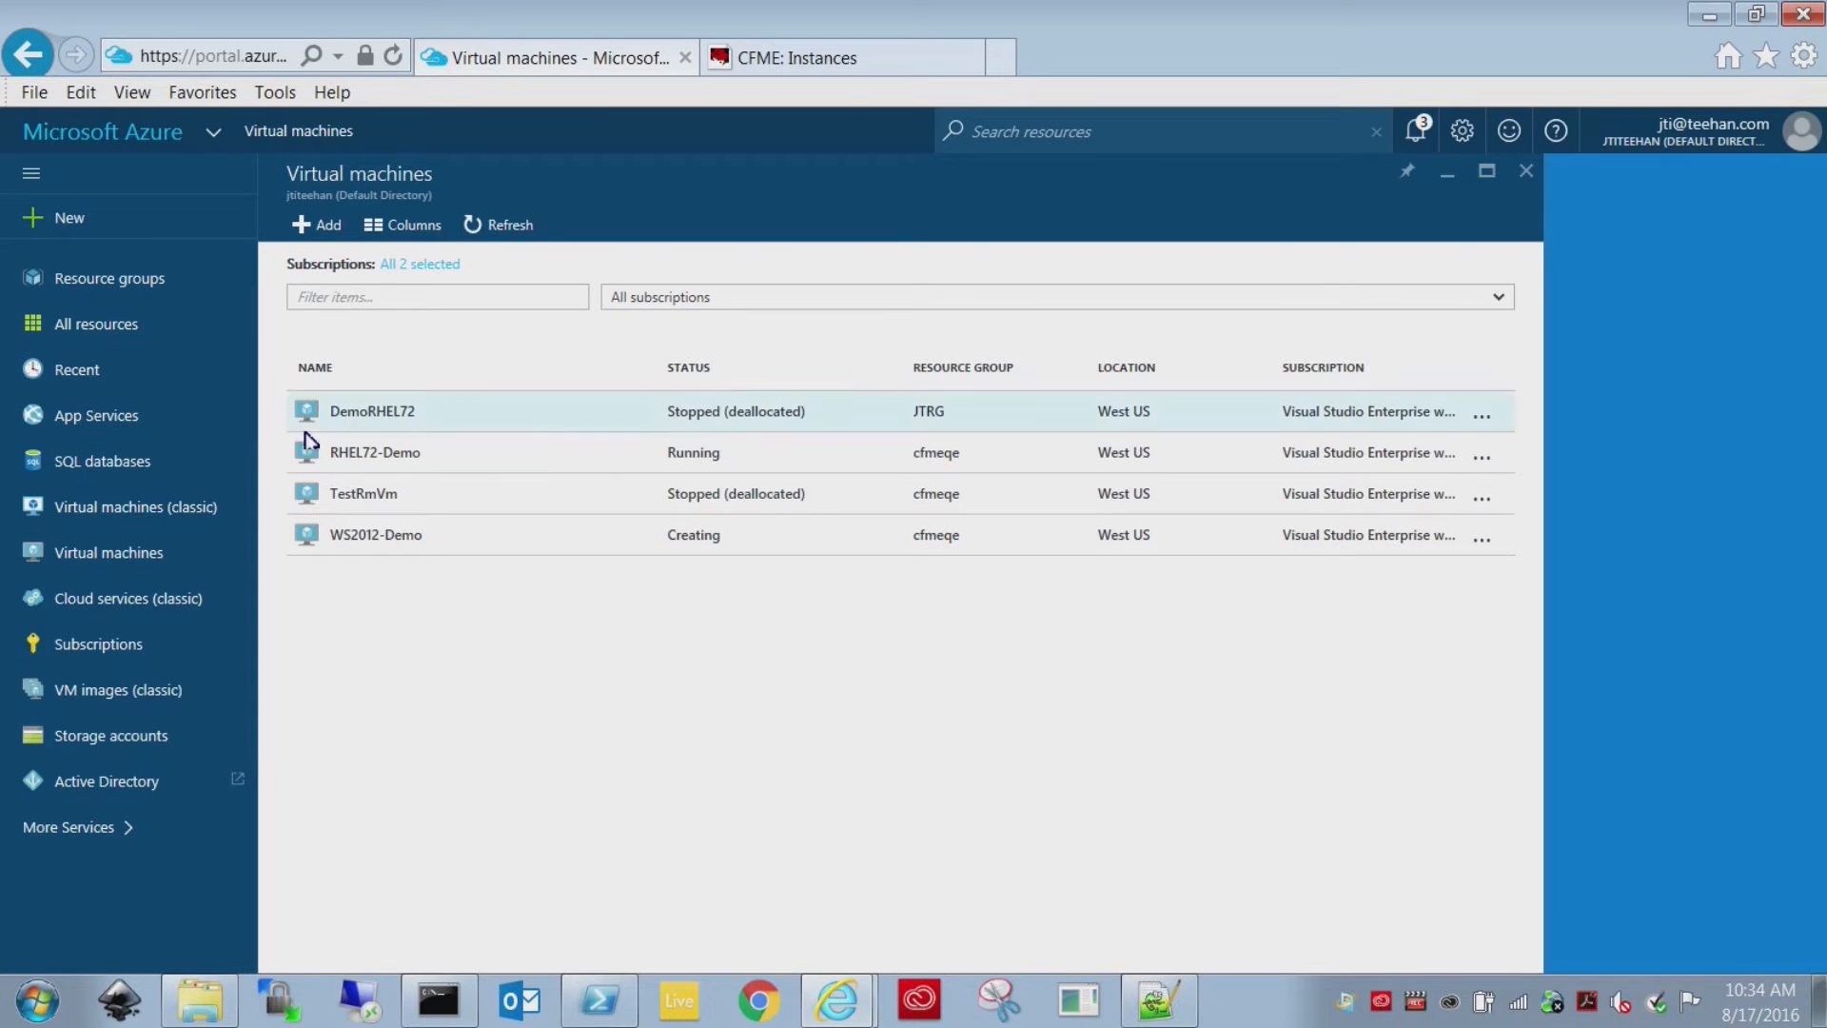
{"action": "left_click", "coordinate": [349, 460]}
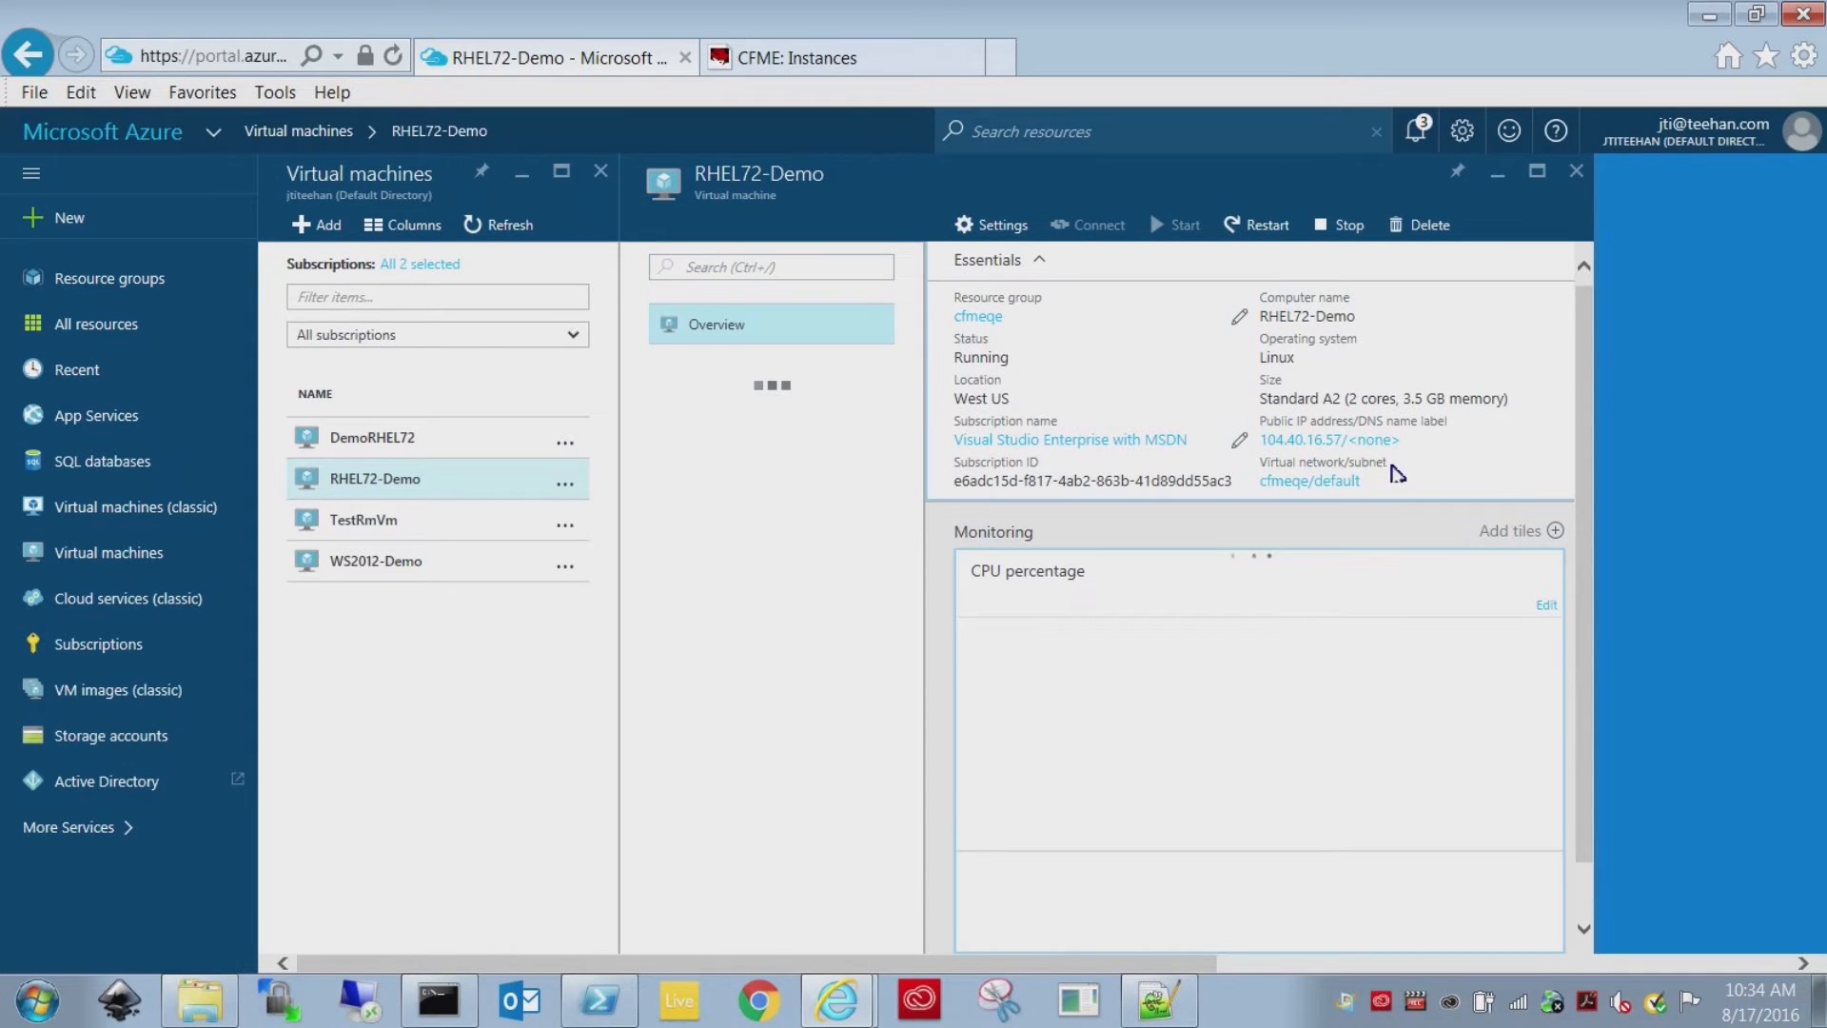
{"action": "scroll", "coordinate": [1589, 605], "scroll_direction": "down", "scroll_amount": 2}
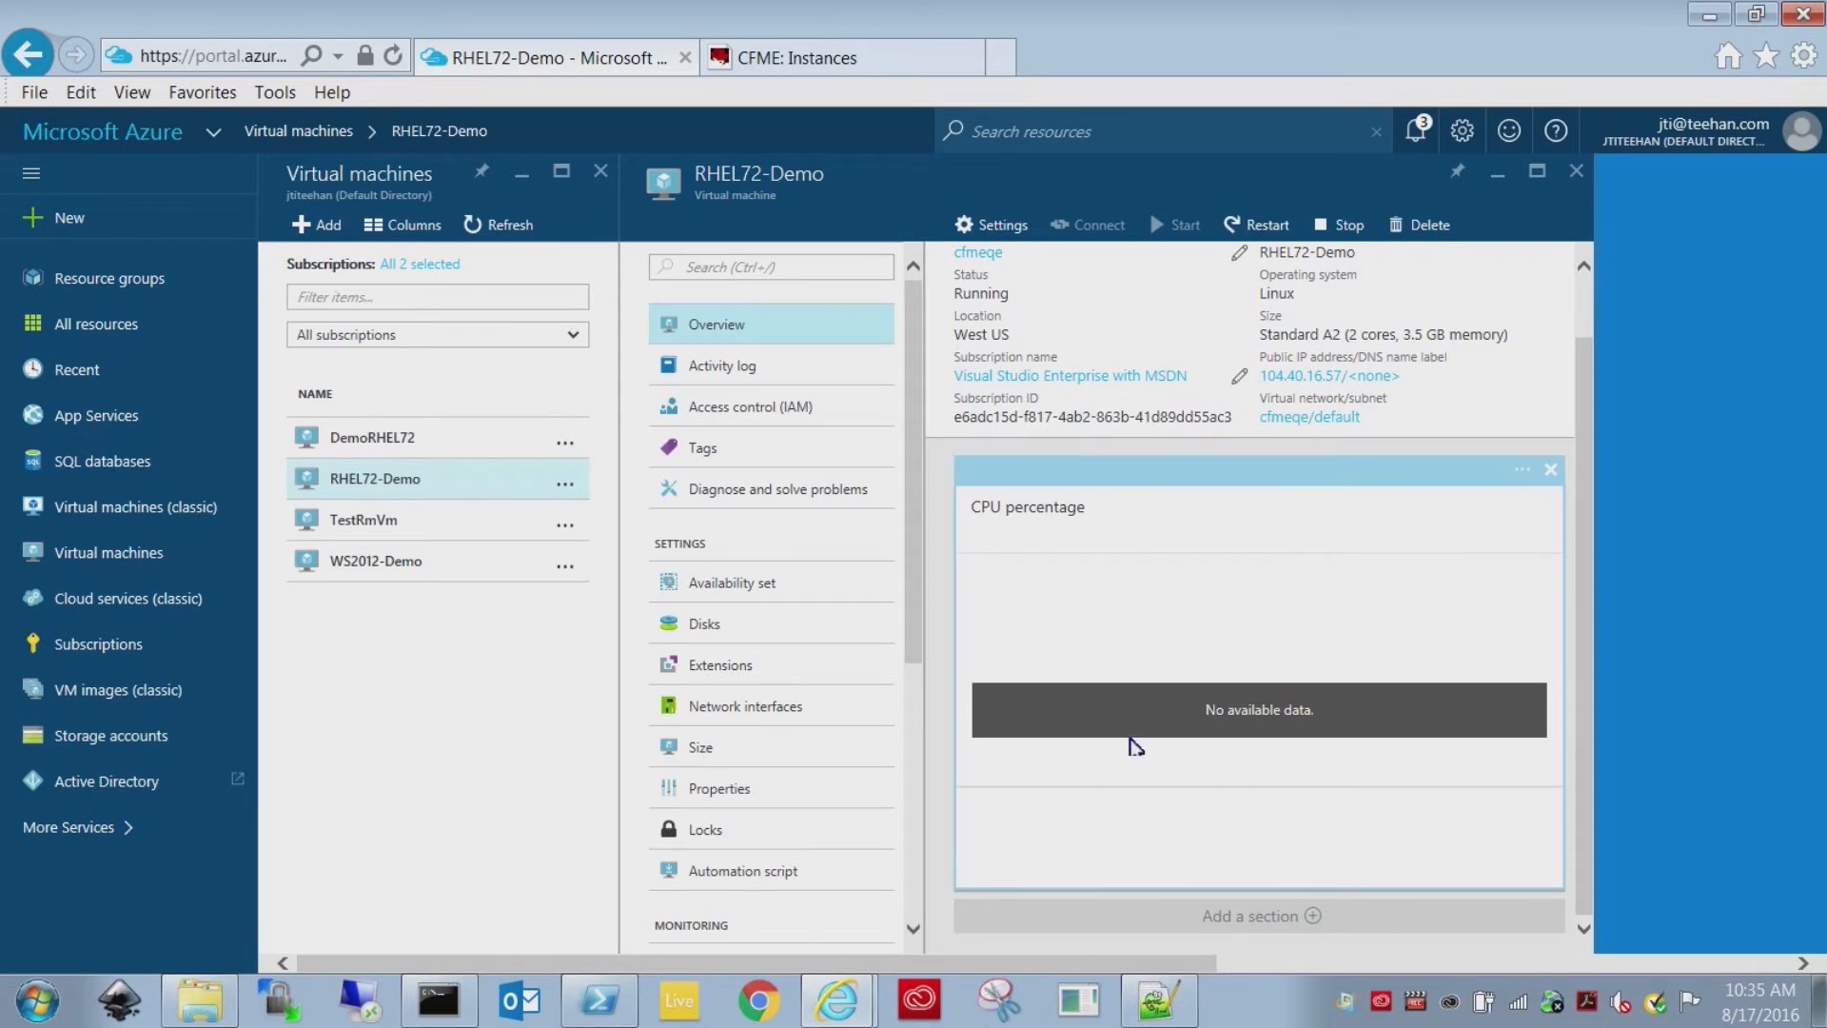
Turn on diagnostics for RHEL72-Demo with boot diagnostics and the cfmeqe storage account, and save the settings.
{"action": "scroll", "coordinate": [806, 504], "scroll_direction": "down", "scroll_amount": 4}
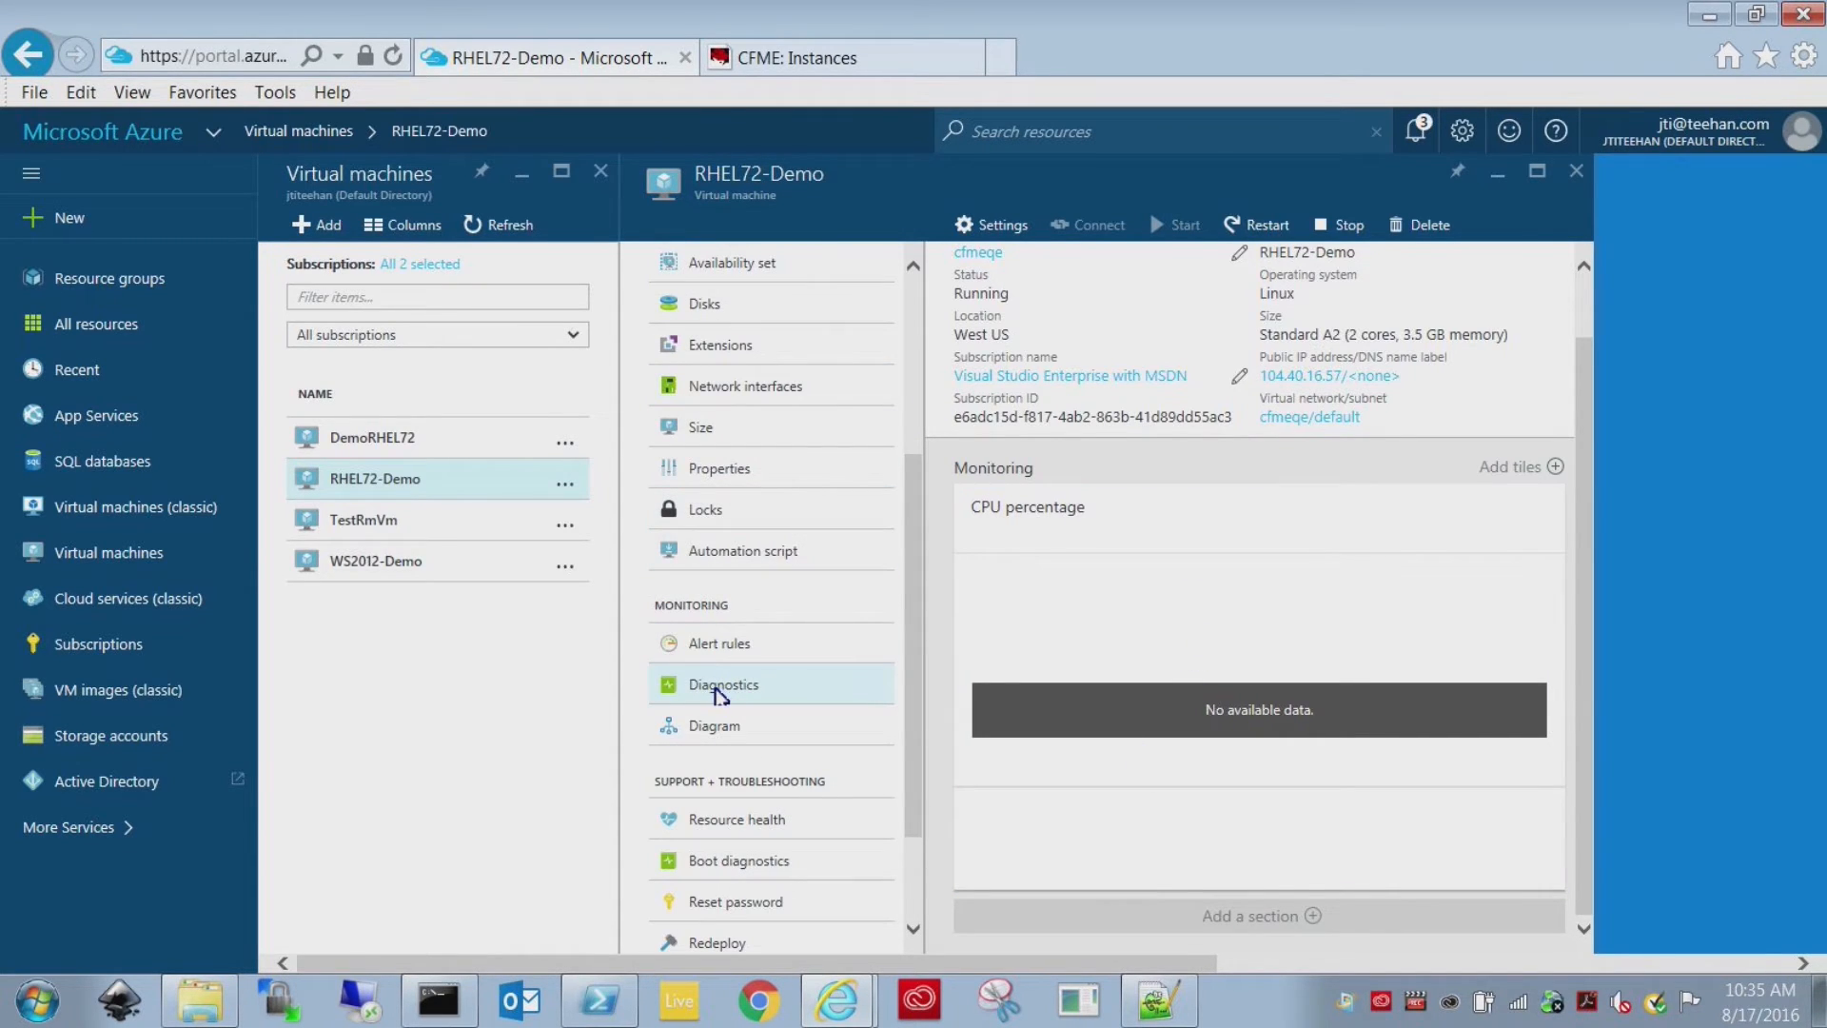
{"action": "left_click", "coordinate": [721, 686]}
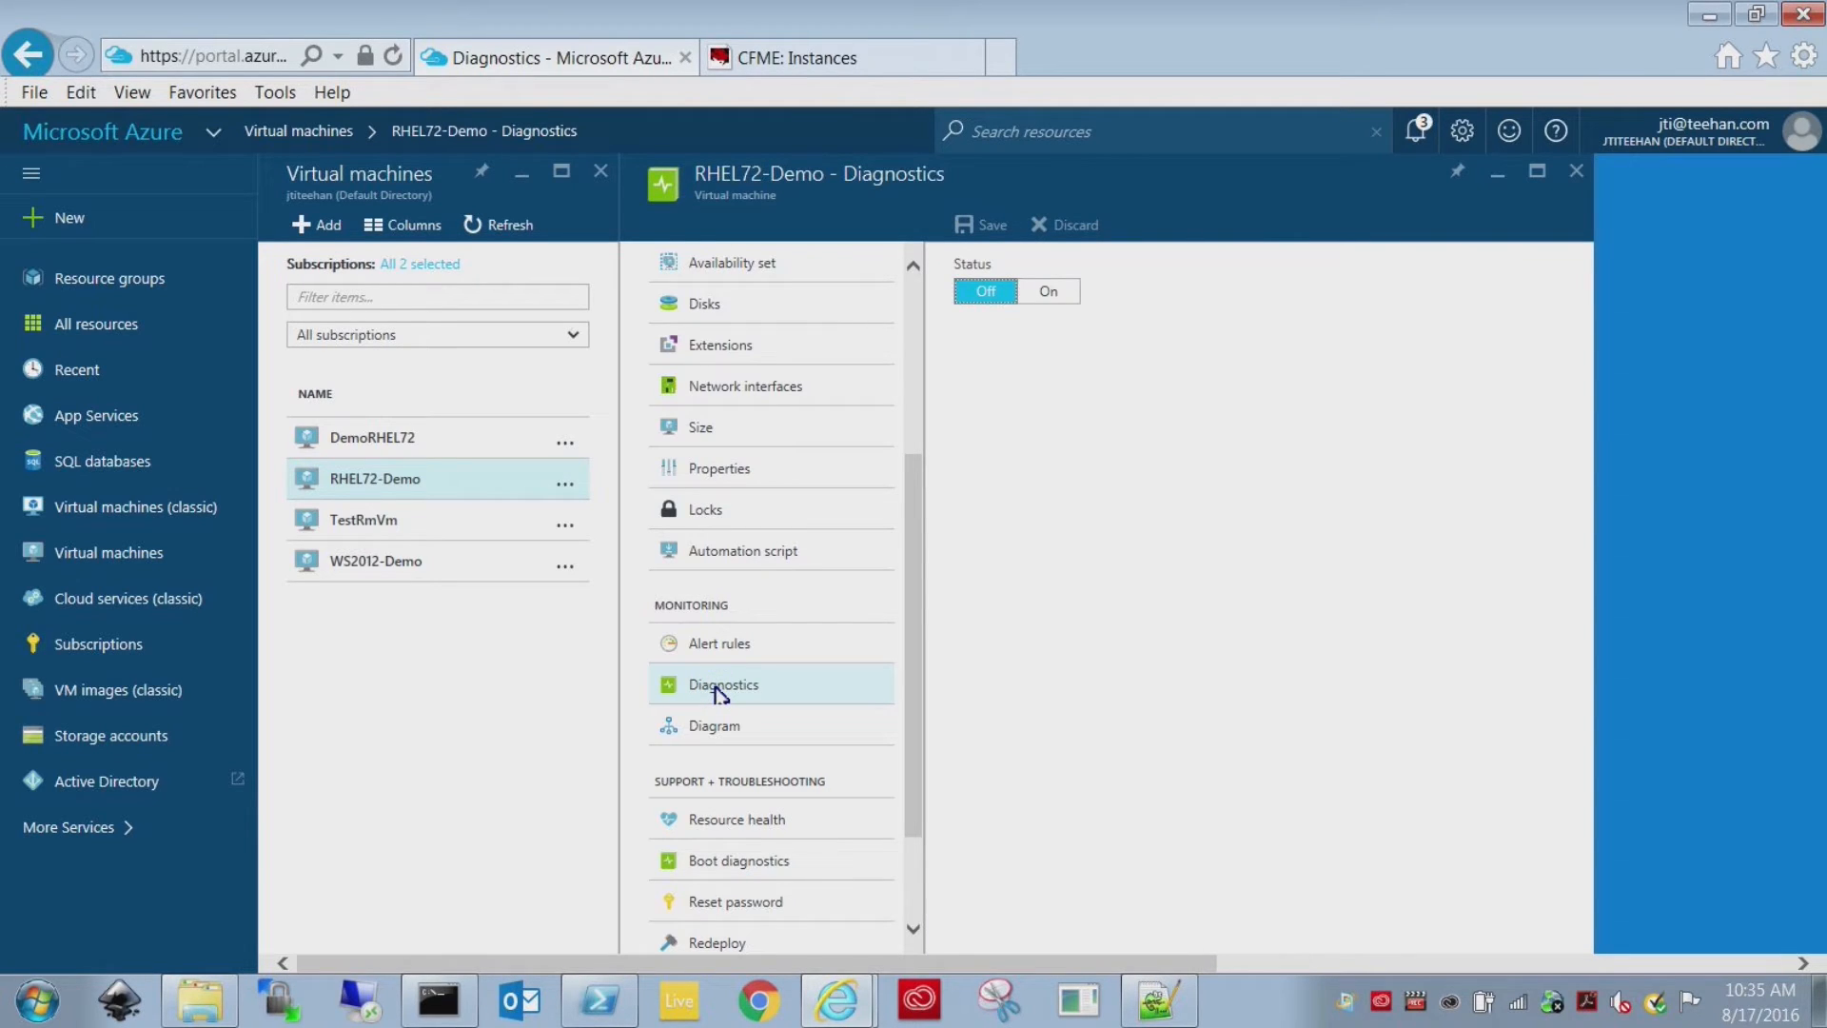
{"action": "left_click", "coordinate": [1051, 295]}
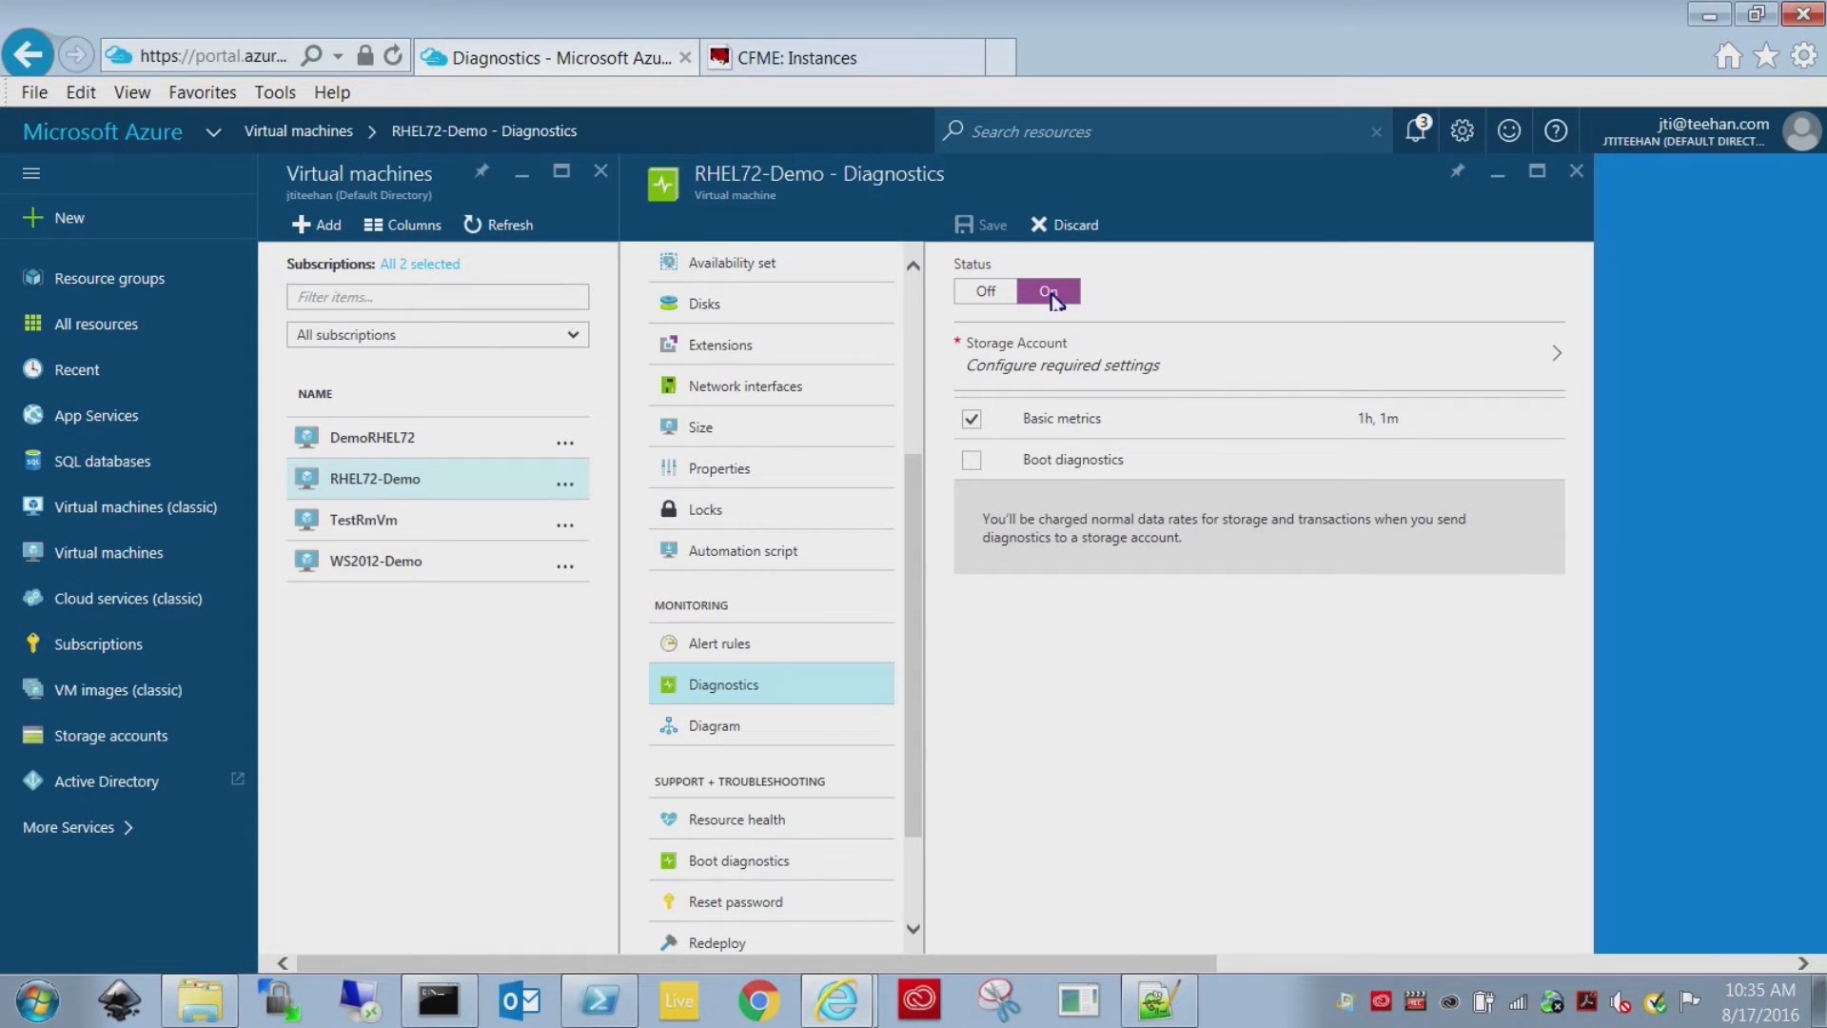
{"action": "left_click", "coordinate": [970, 464]}
{"action": "left_click", "coordinate": [1190, 373]}
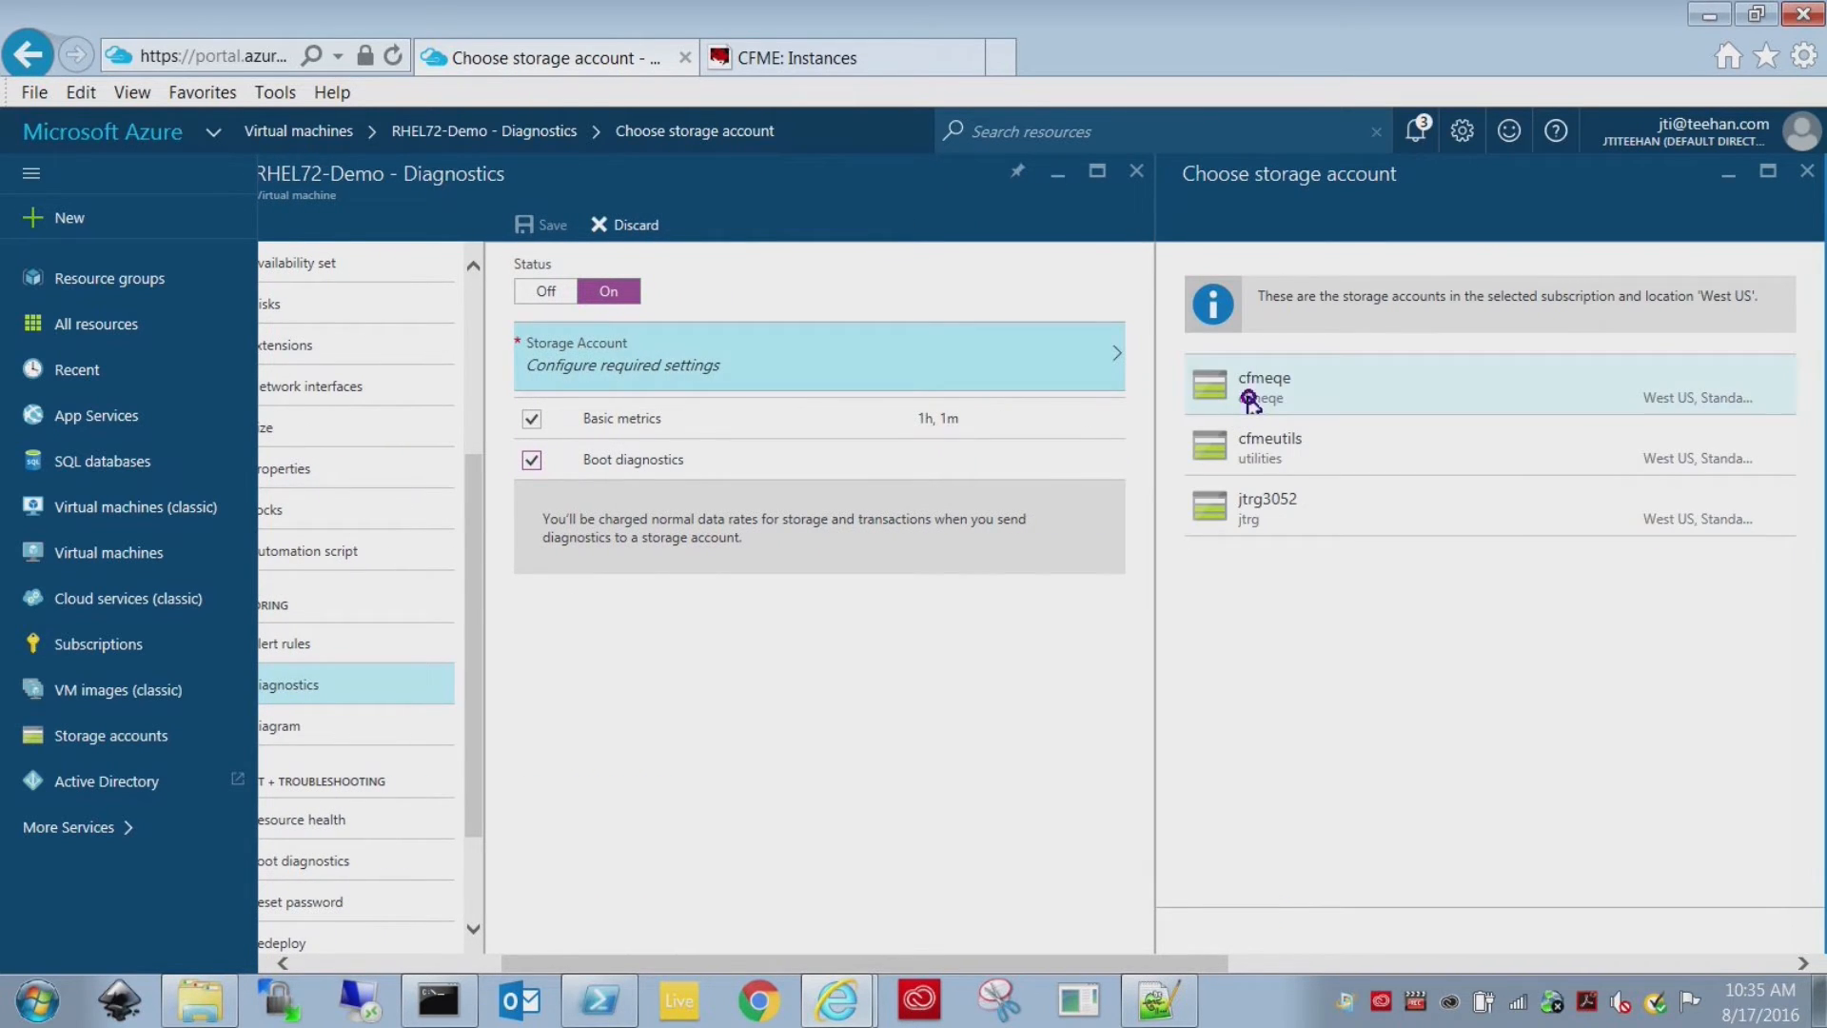
{"action": "left_click", "coordinate": [1250, 399]}
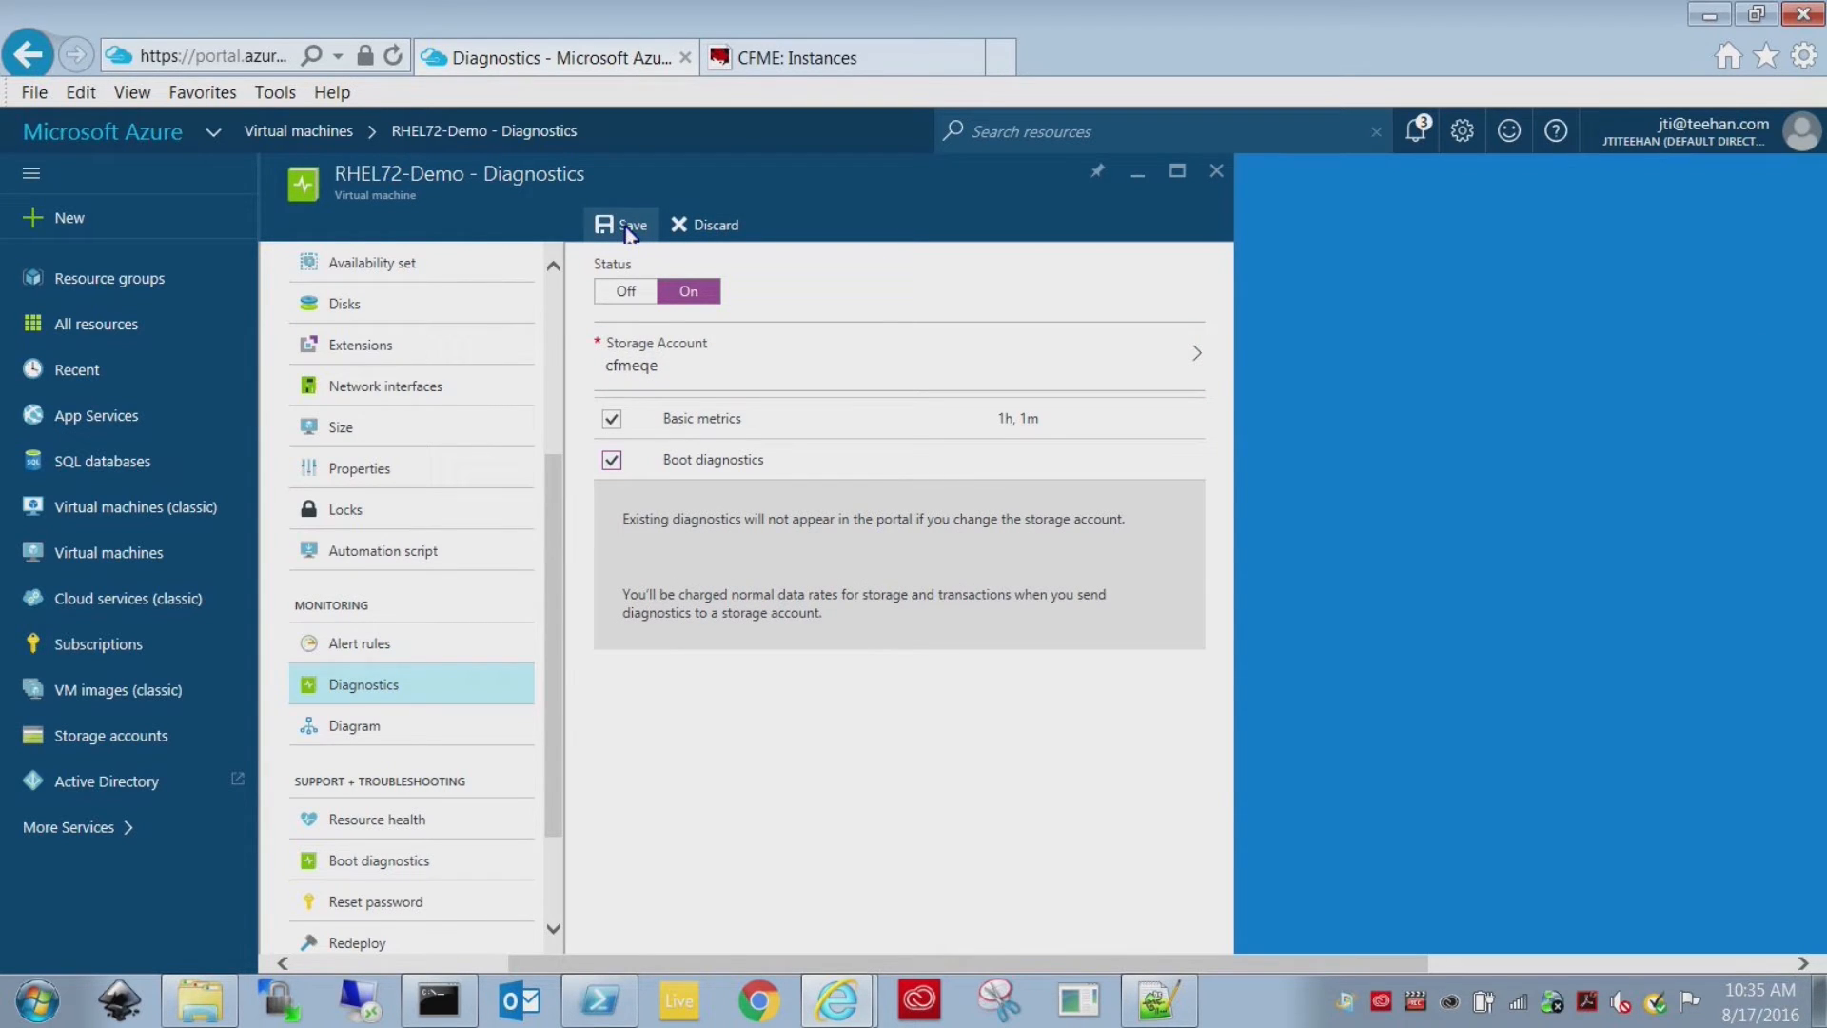
{"action": "left_click", "coordinate": [628, 228]}
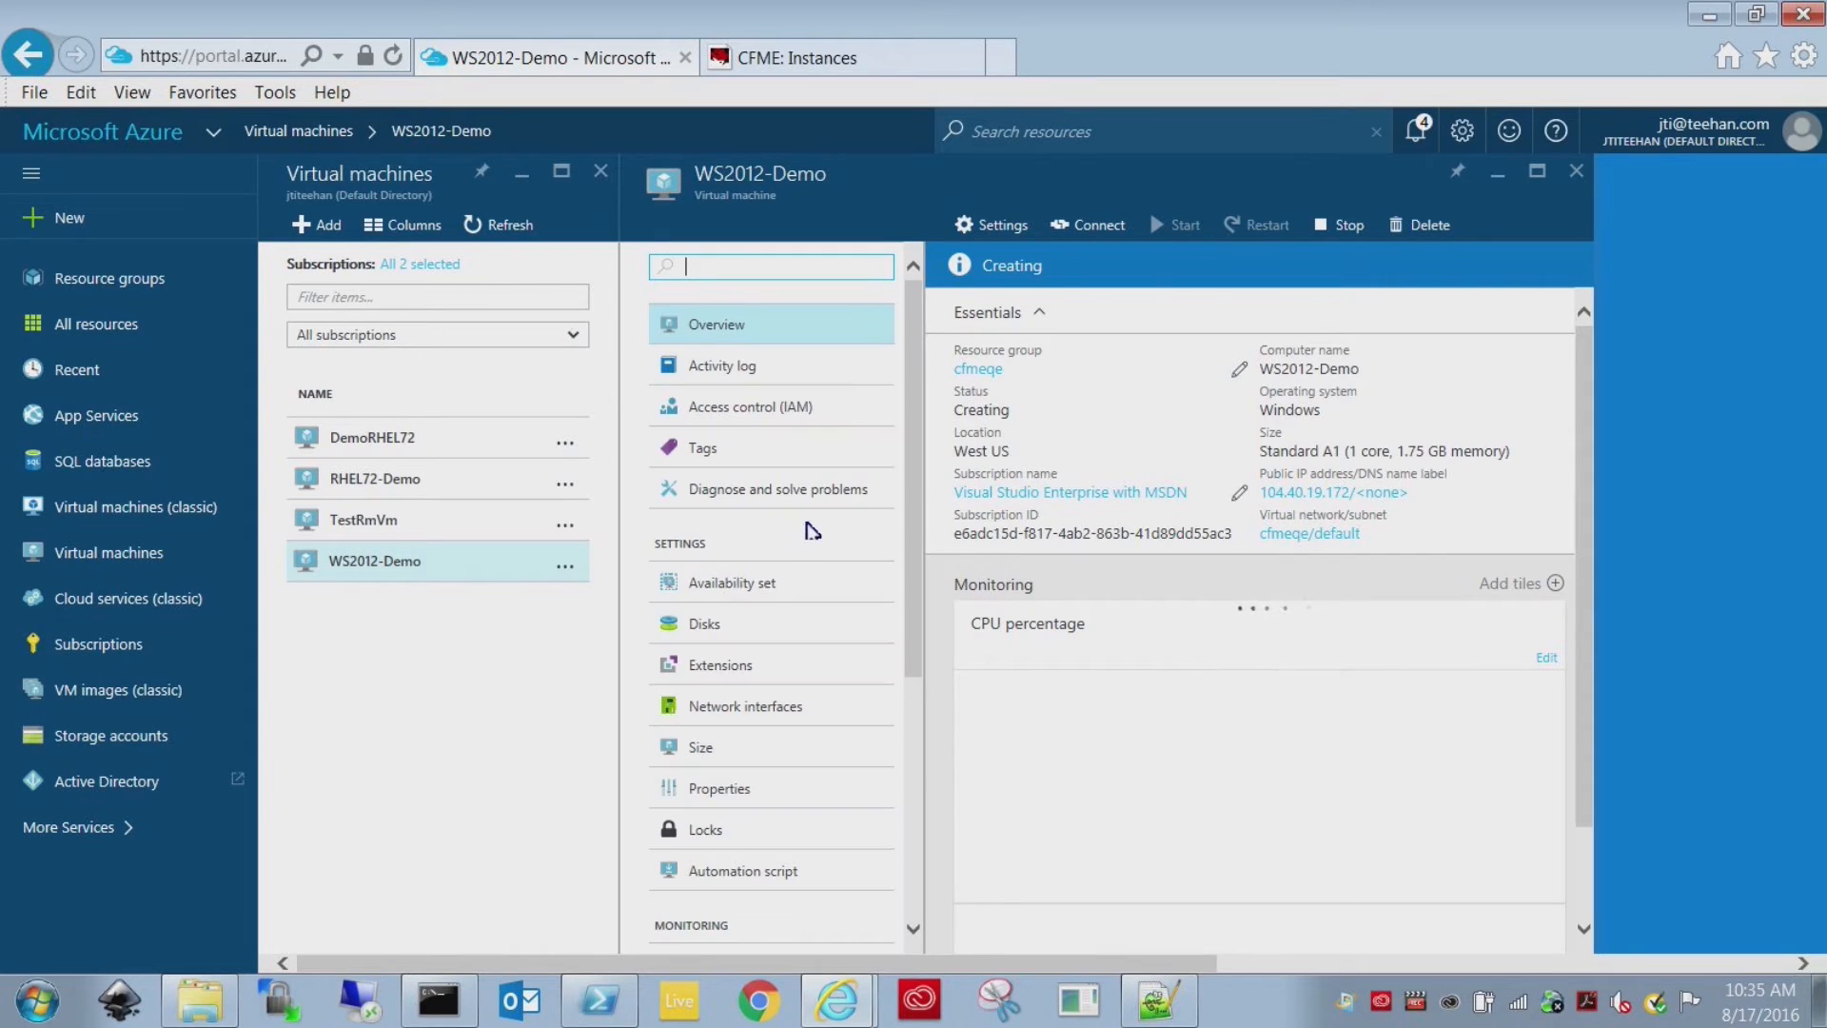
Turn on diagnostics for the WS2012-Demo virtual machine with the cfmeqe storage account and save the settings.
{"action": "scroll", "coordinate": [775, 598], "scroll_direction": "down", "scroll_amount": 3}
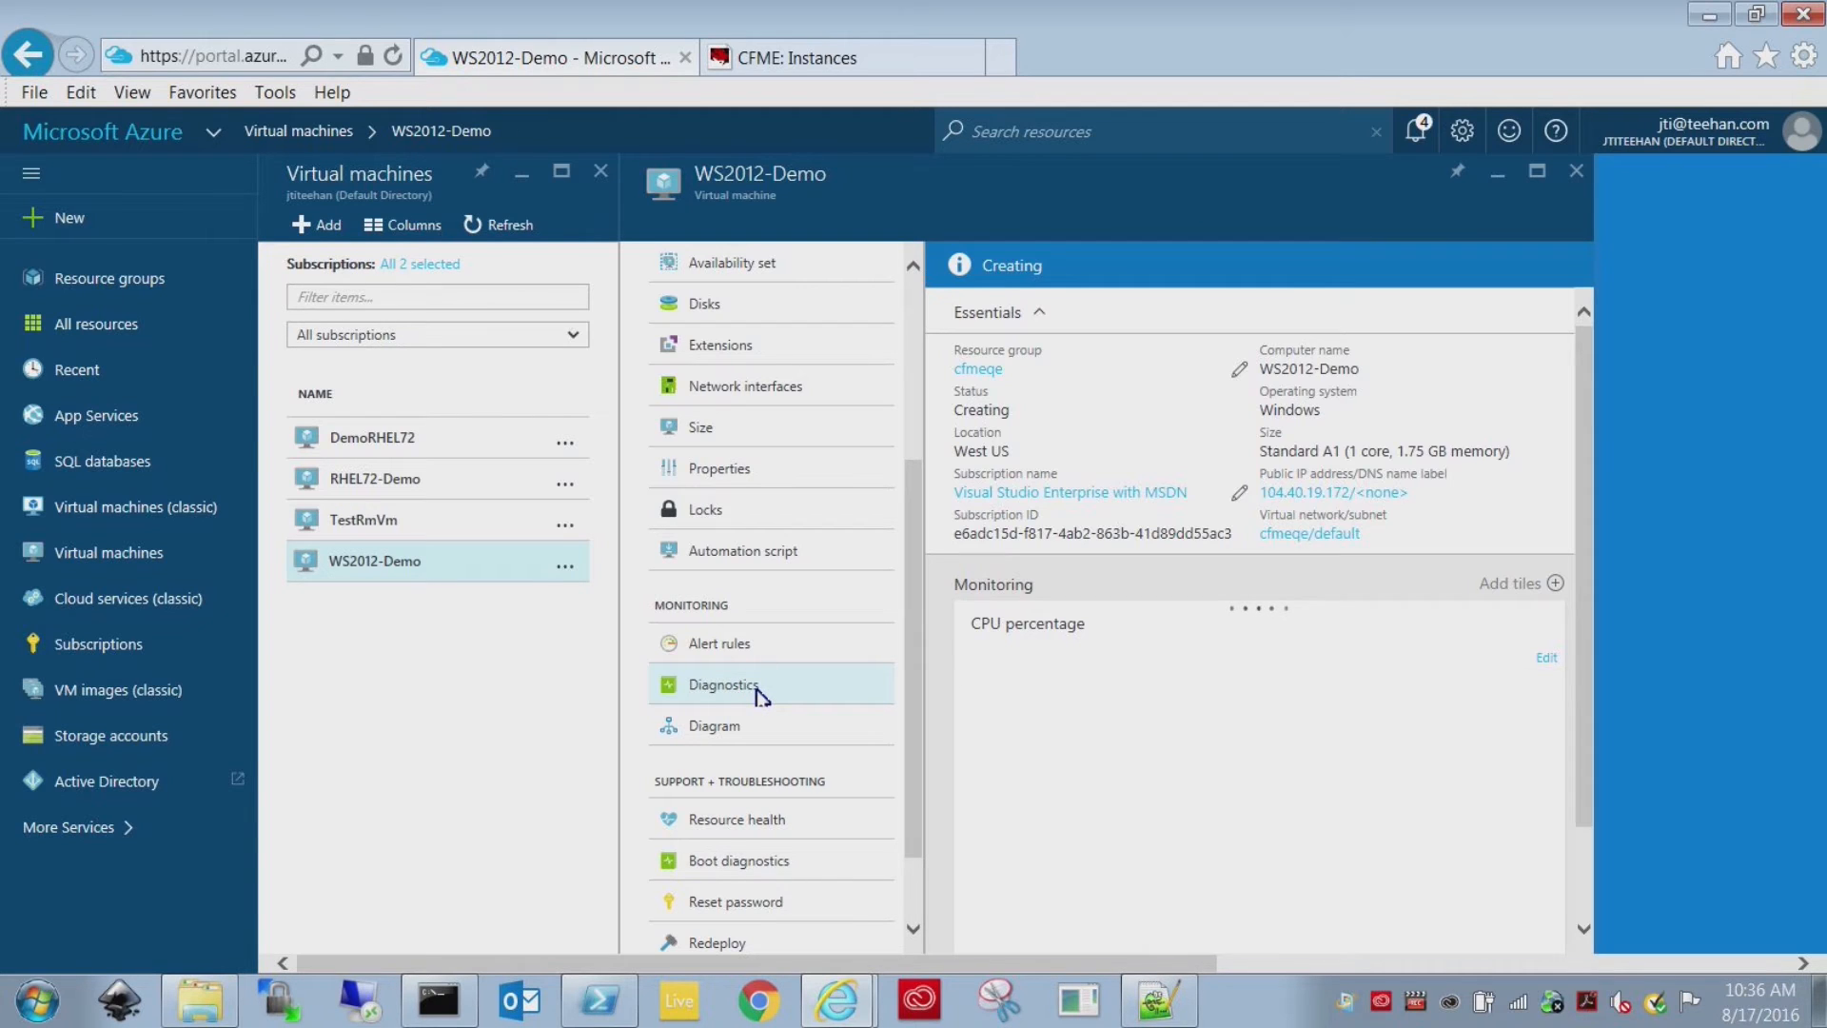
{"action": "left_click", "coordinate": [758, 693]}
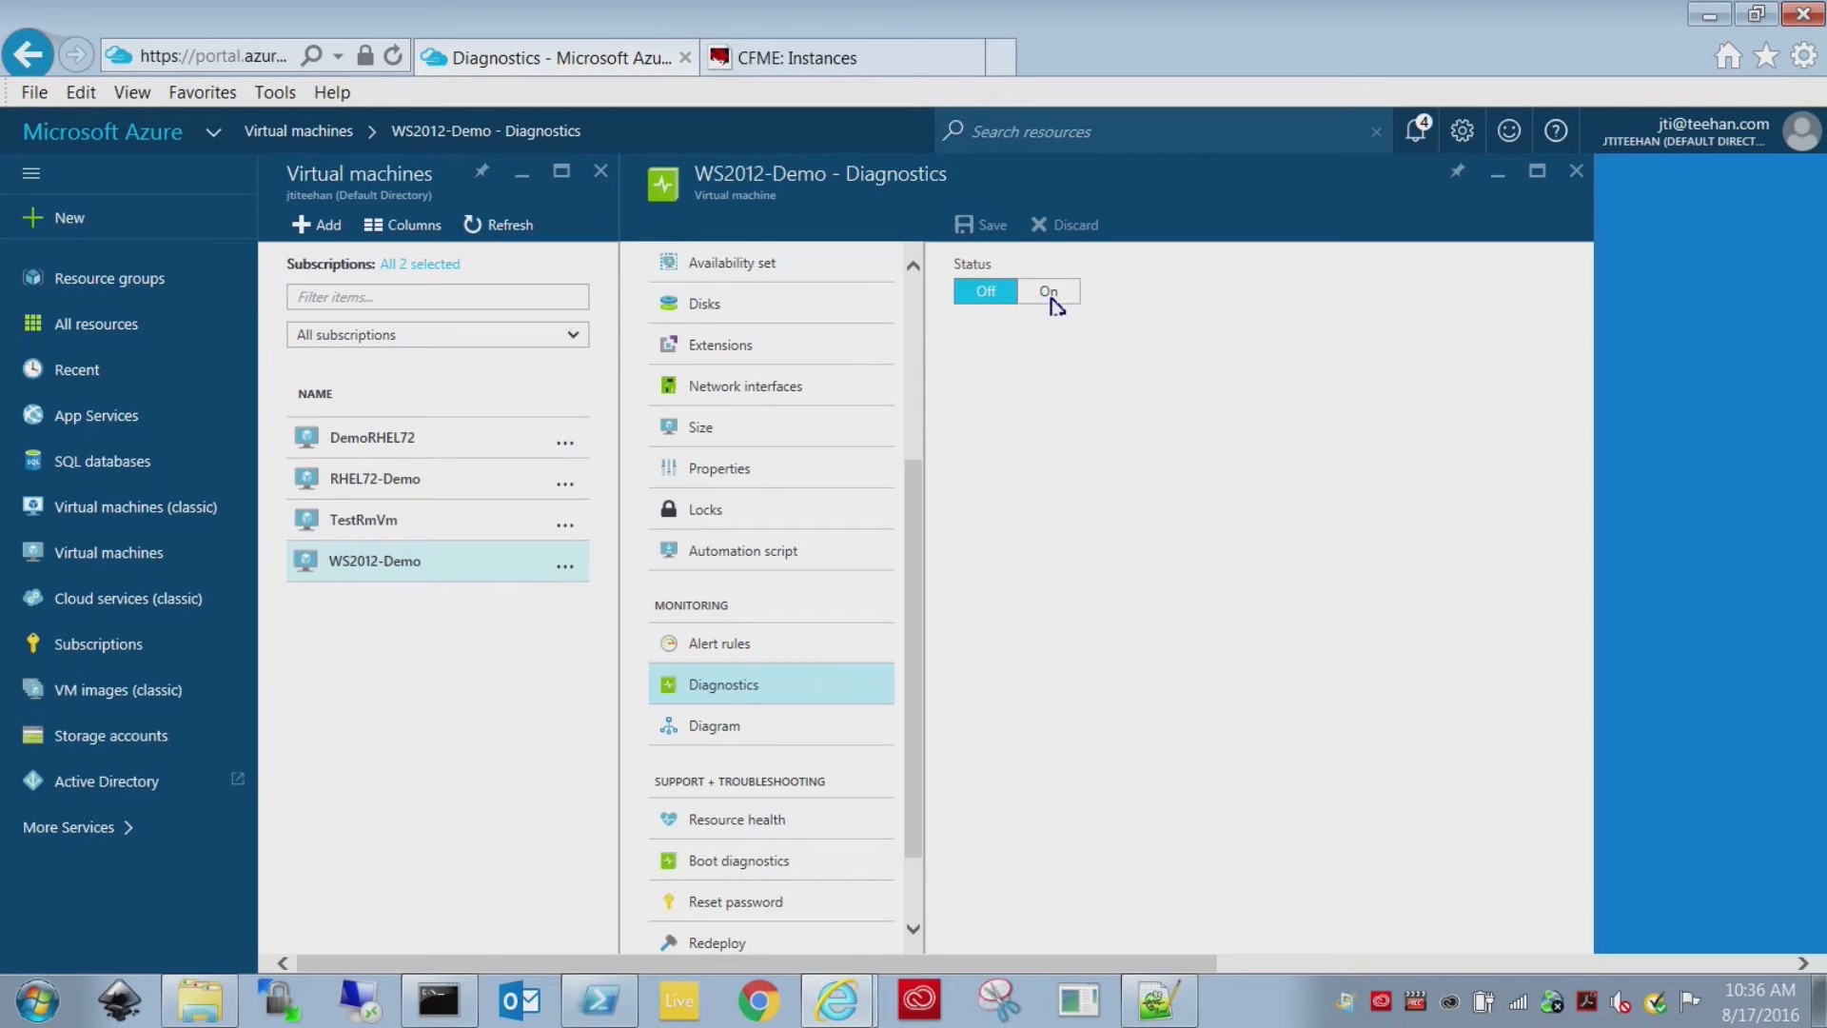
{"action": "left_click", "coordinate": [1051, 292]}
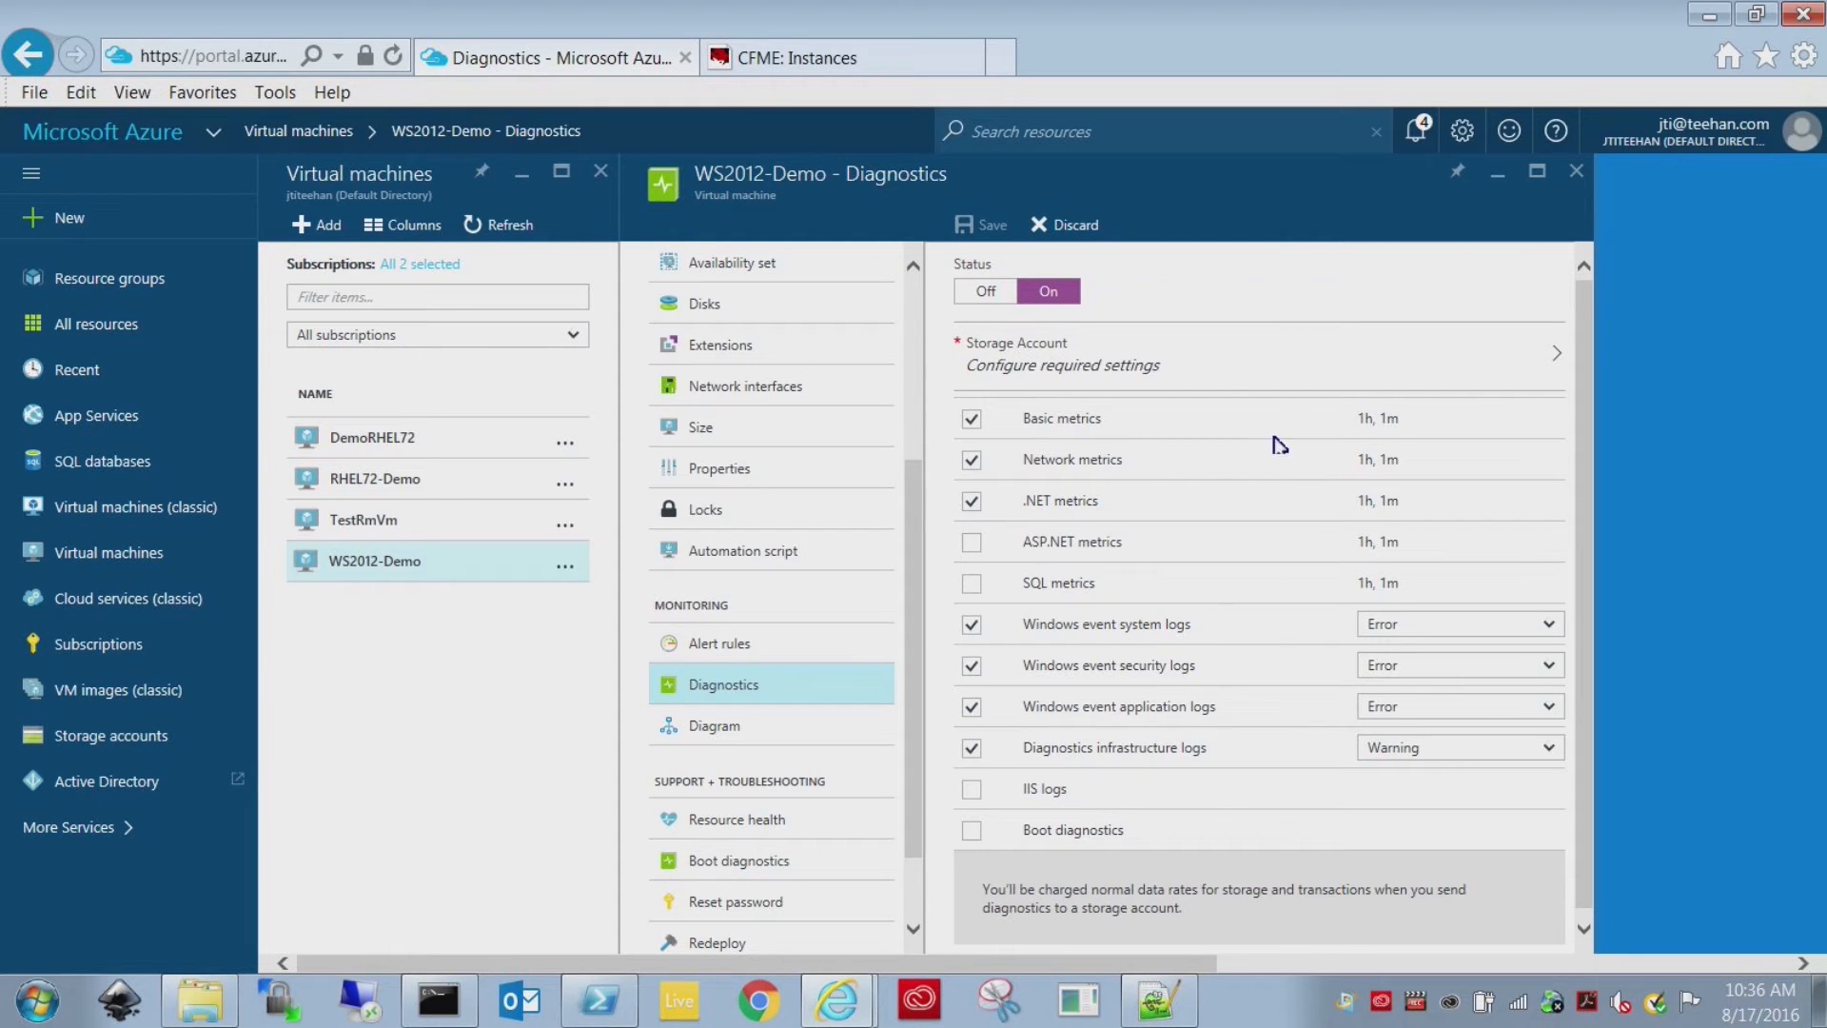
{"action": "left_click", "coordinate": [1128, 363]}
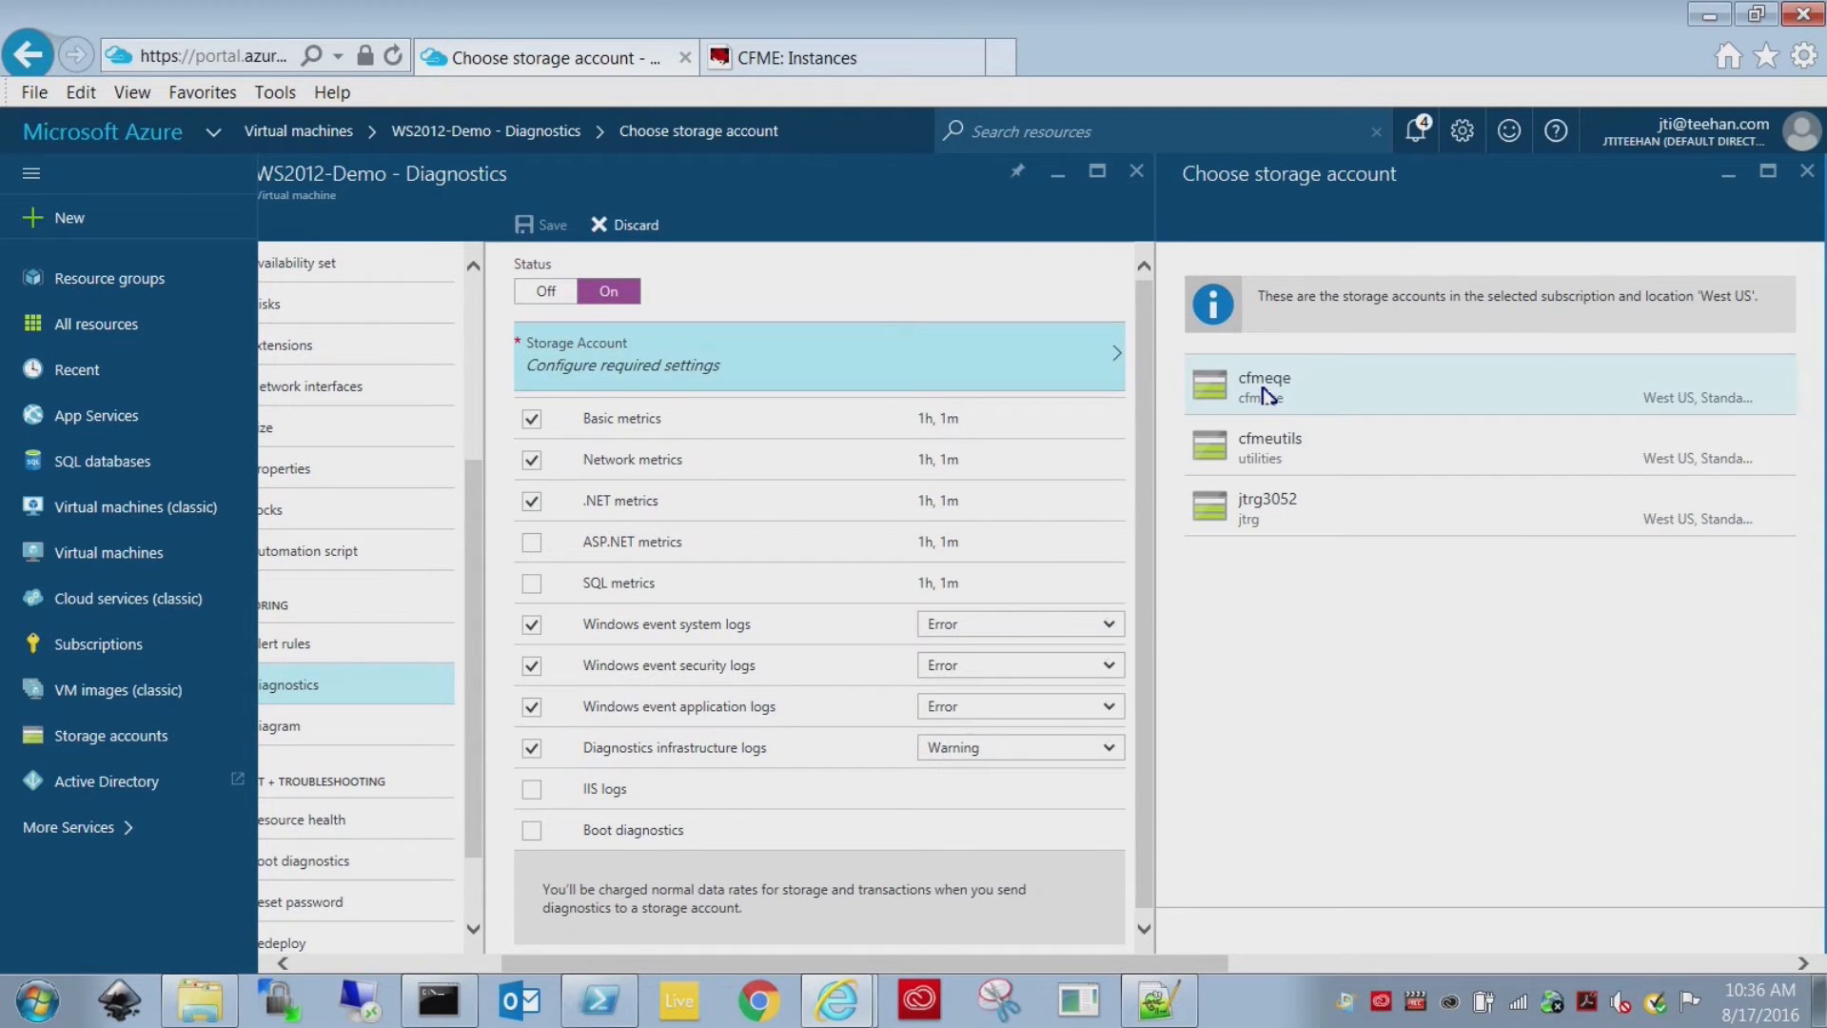
{"action": "left_click", "coordinate": [1263, 386]}
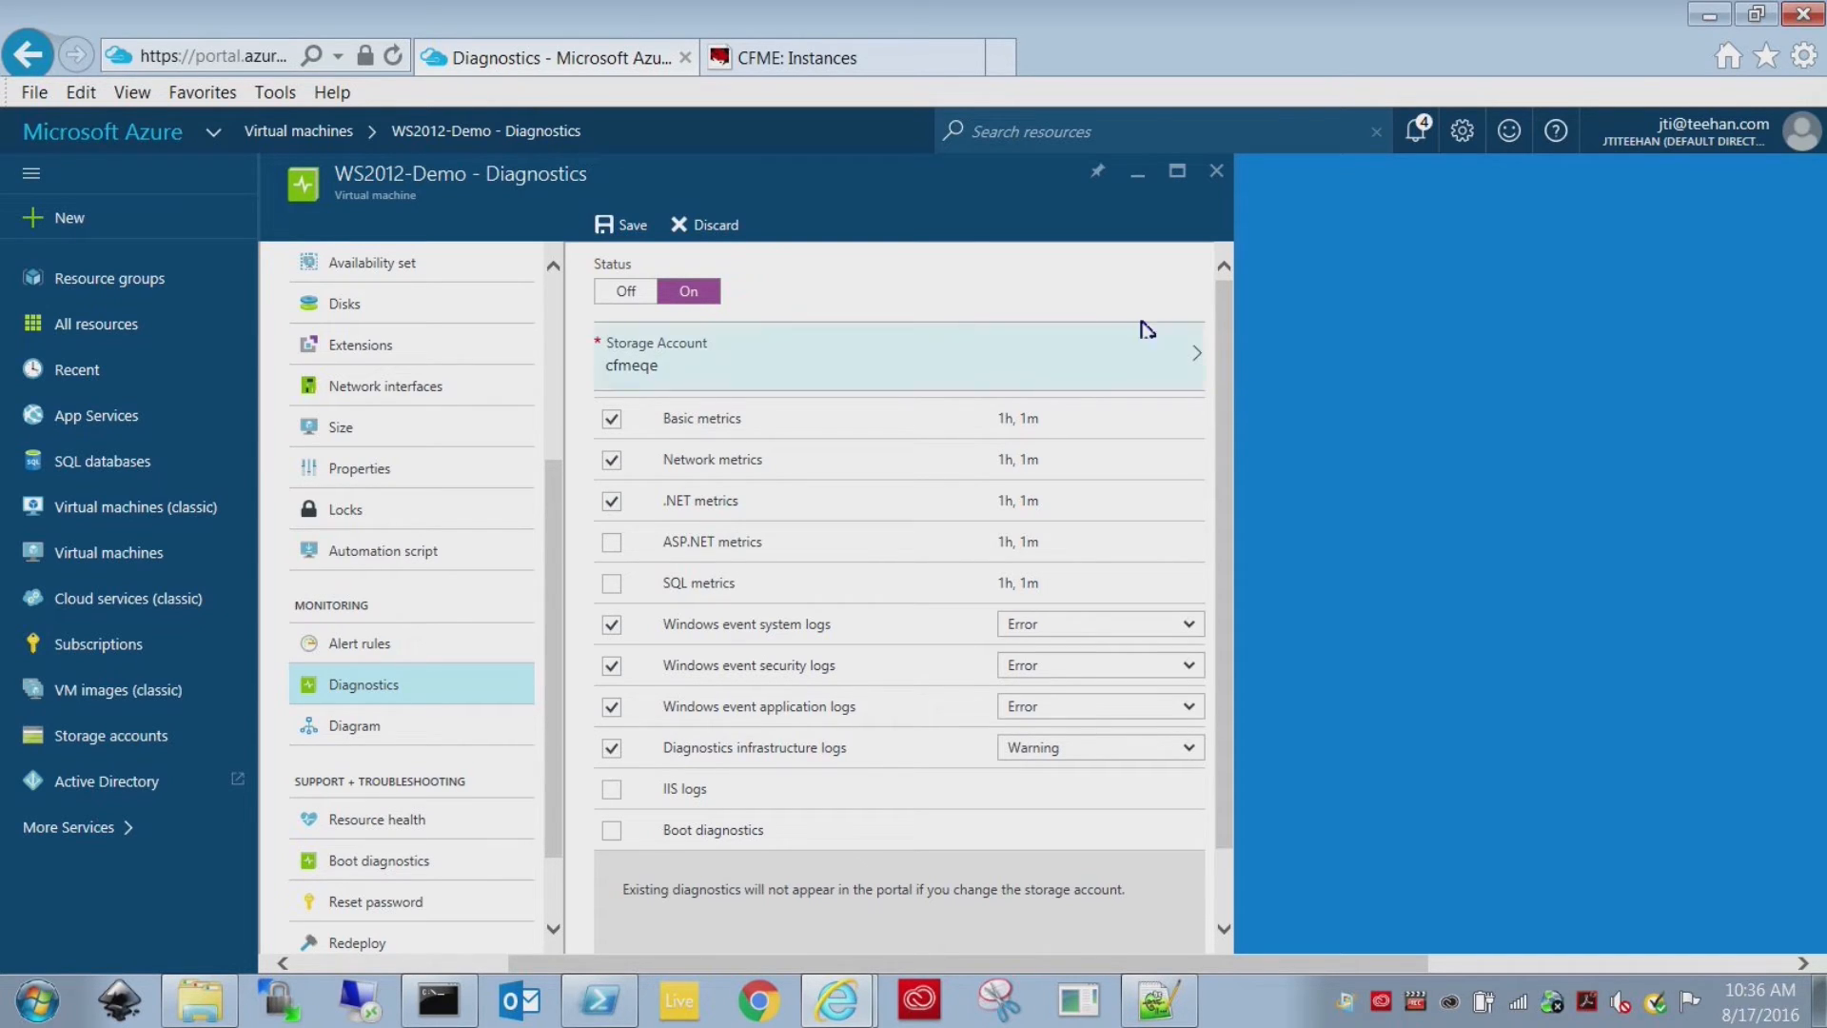
{"action": "left_click", "coordinate": [632, 226]}
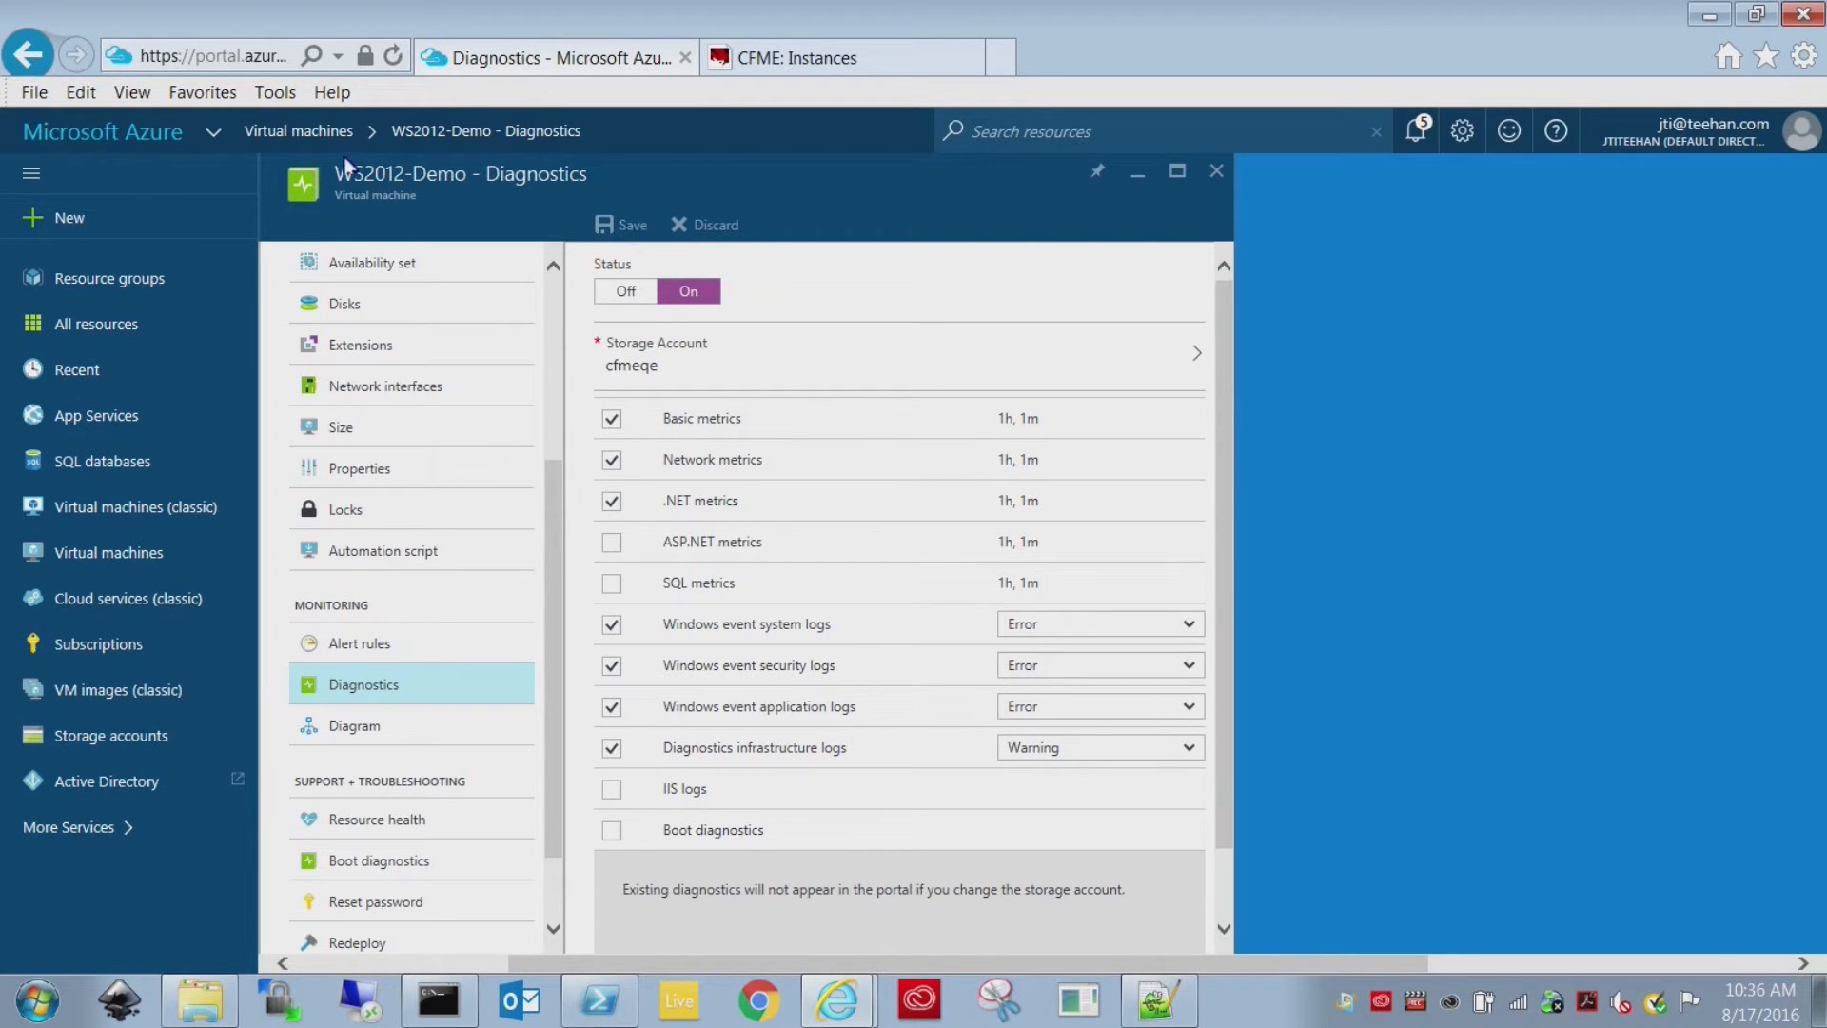
Leave the Azure diagnostics settings and recheck whether utilization is available for WS2012-Demo in CloudForms.
{"action": "left_click", "coordinate": [325, 133]}
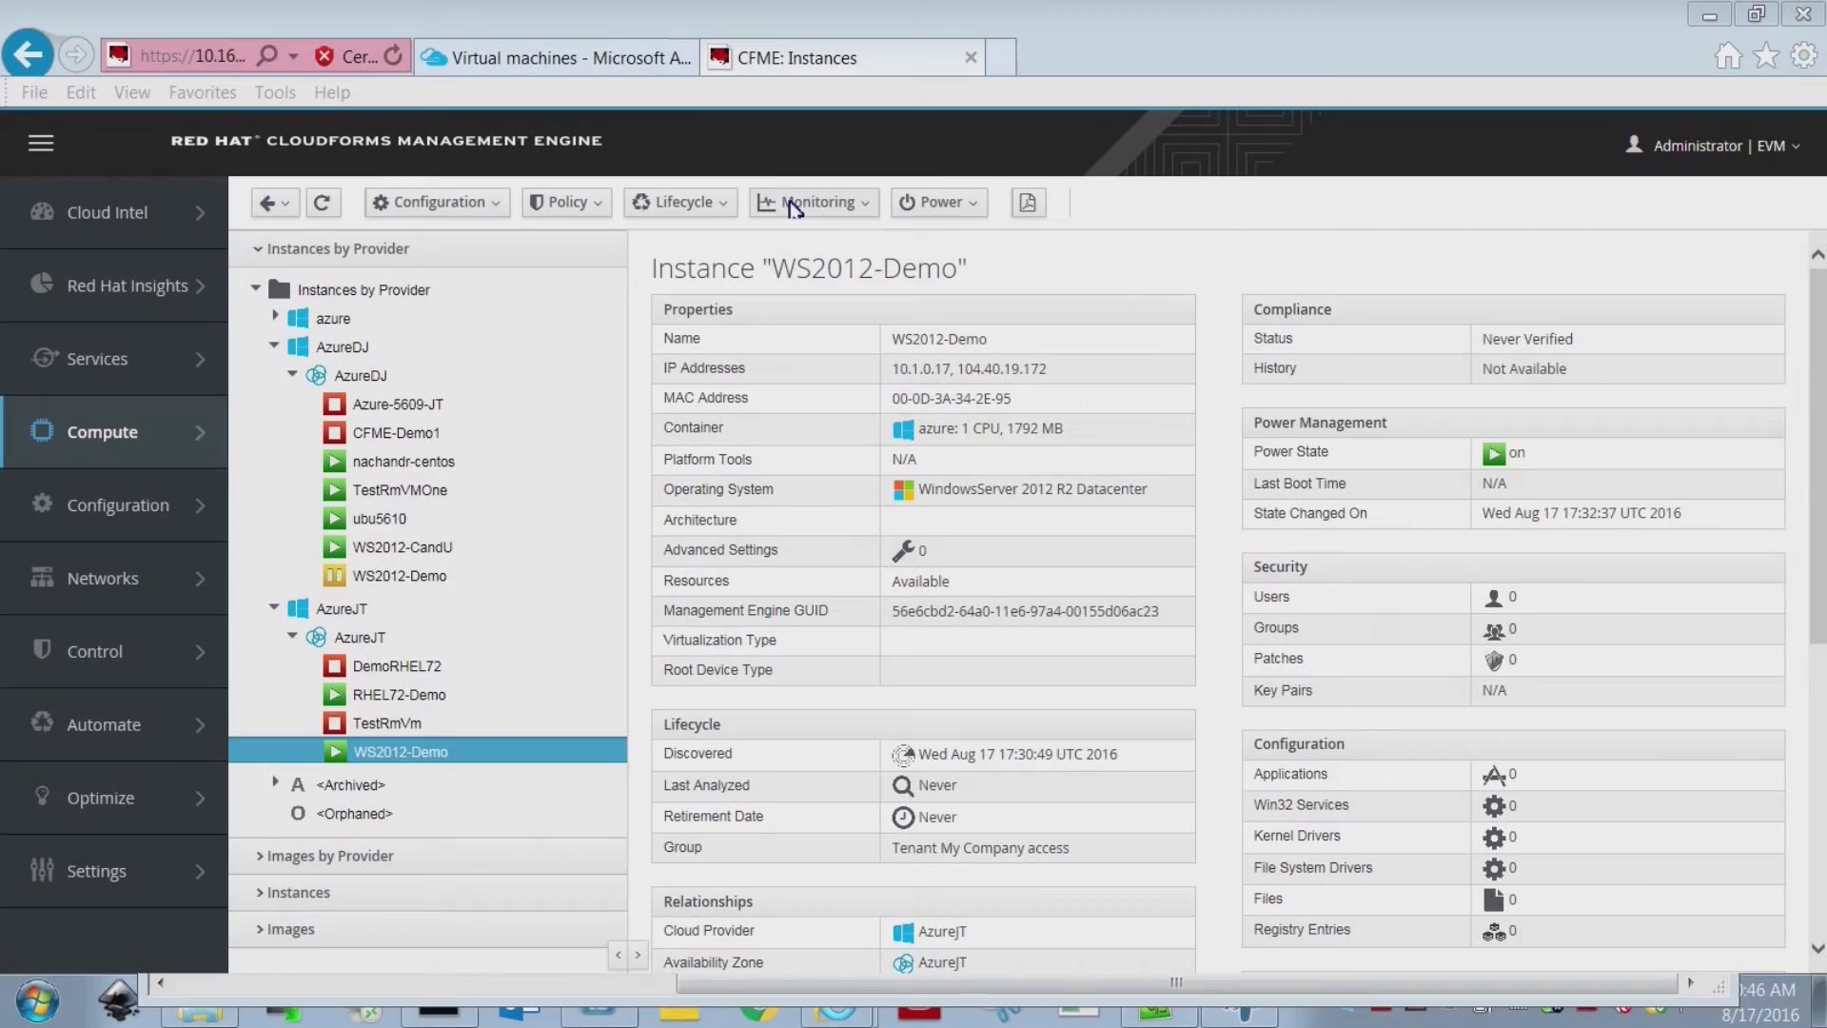
{"action": "left_click", "coordinate": [800, 204]}
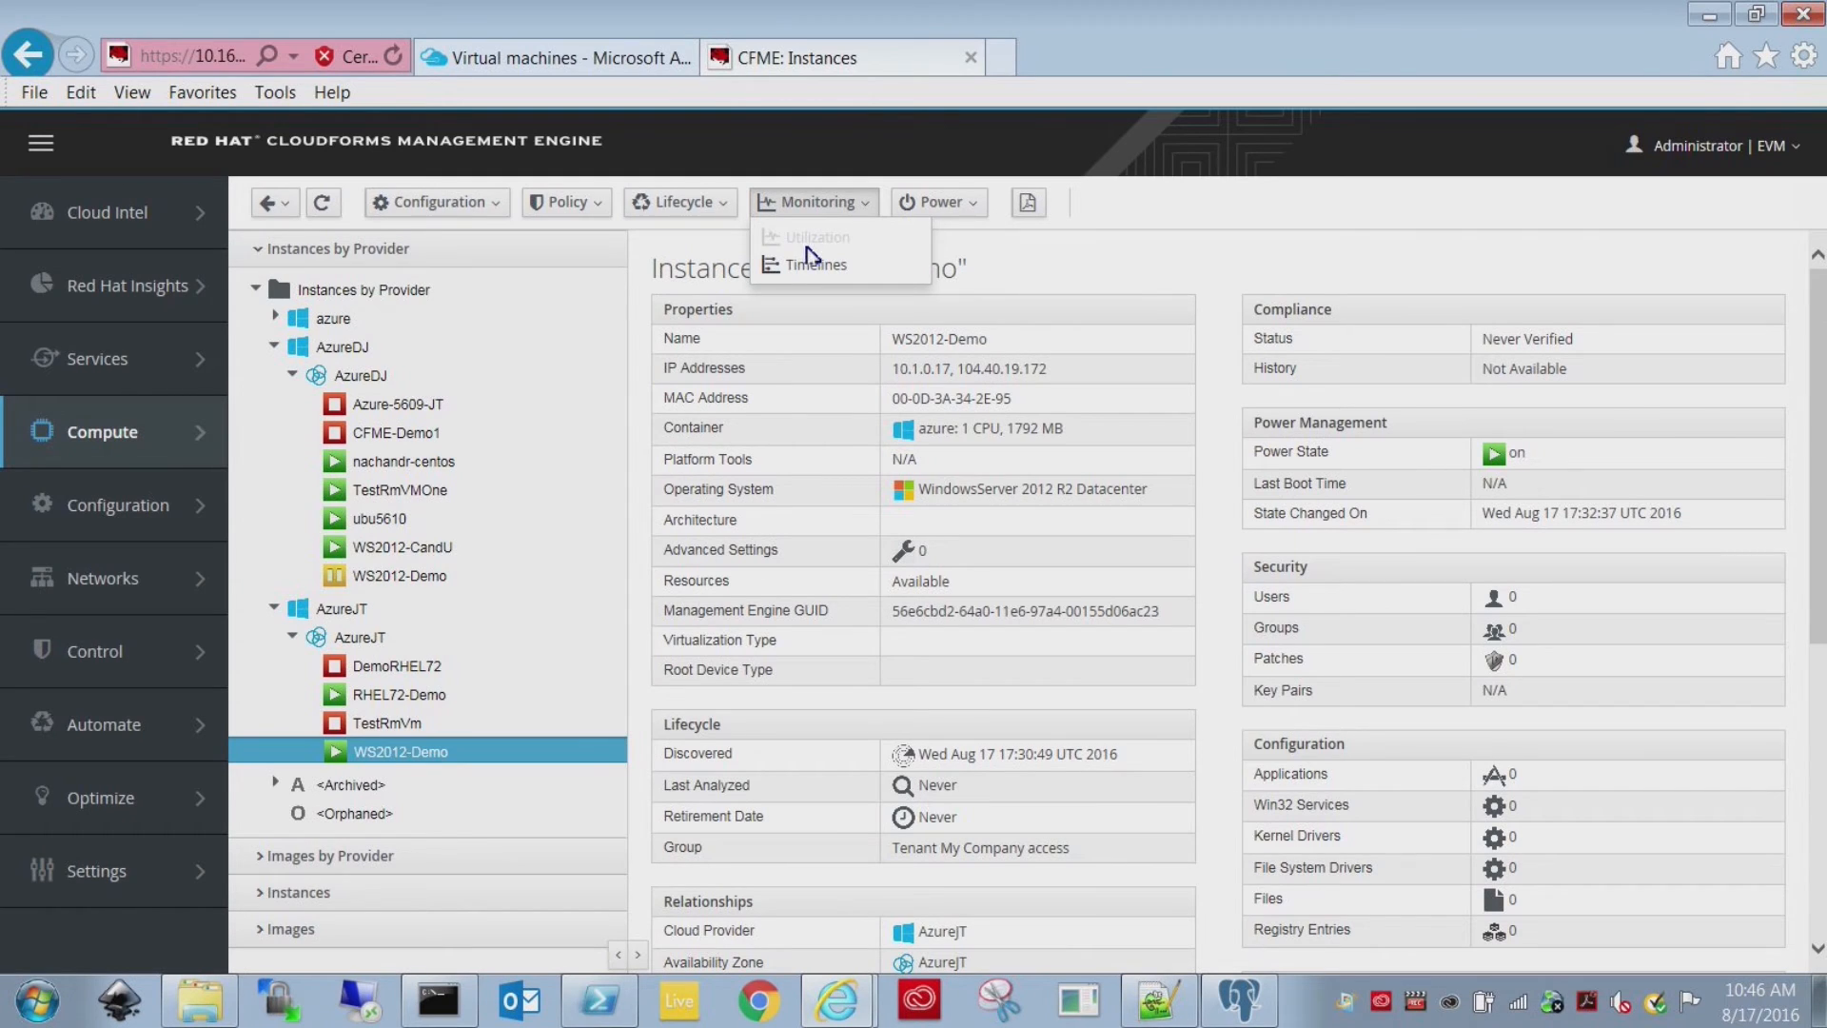
Switch to pgAdmin III and expand the tables in the public schema of the vmdb_production database.
{"action": "left_click", "coordinate": [1264, 1002]}
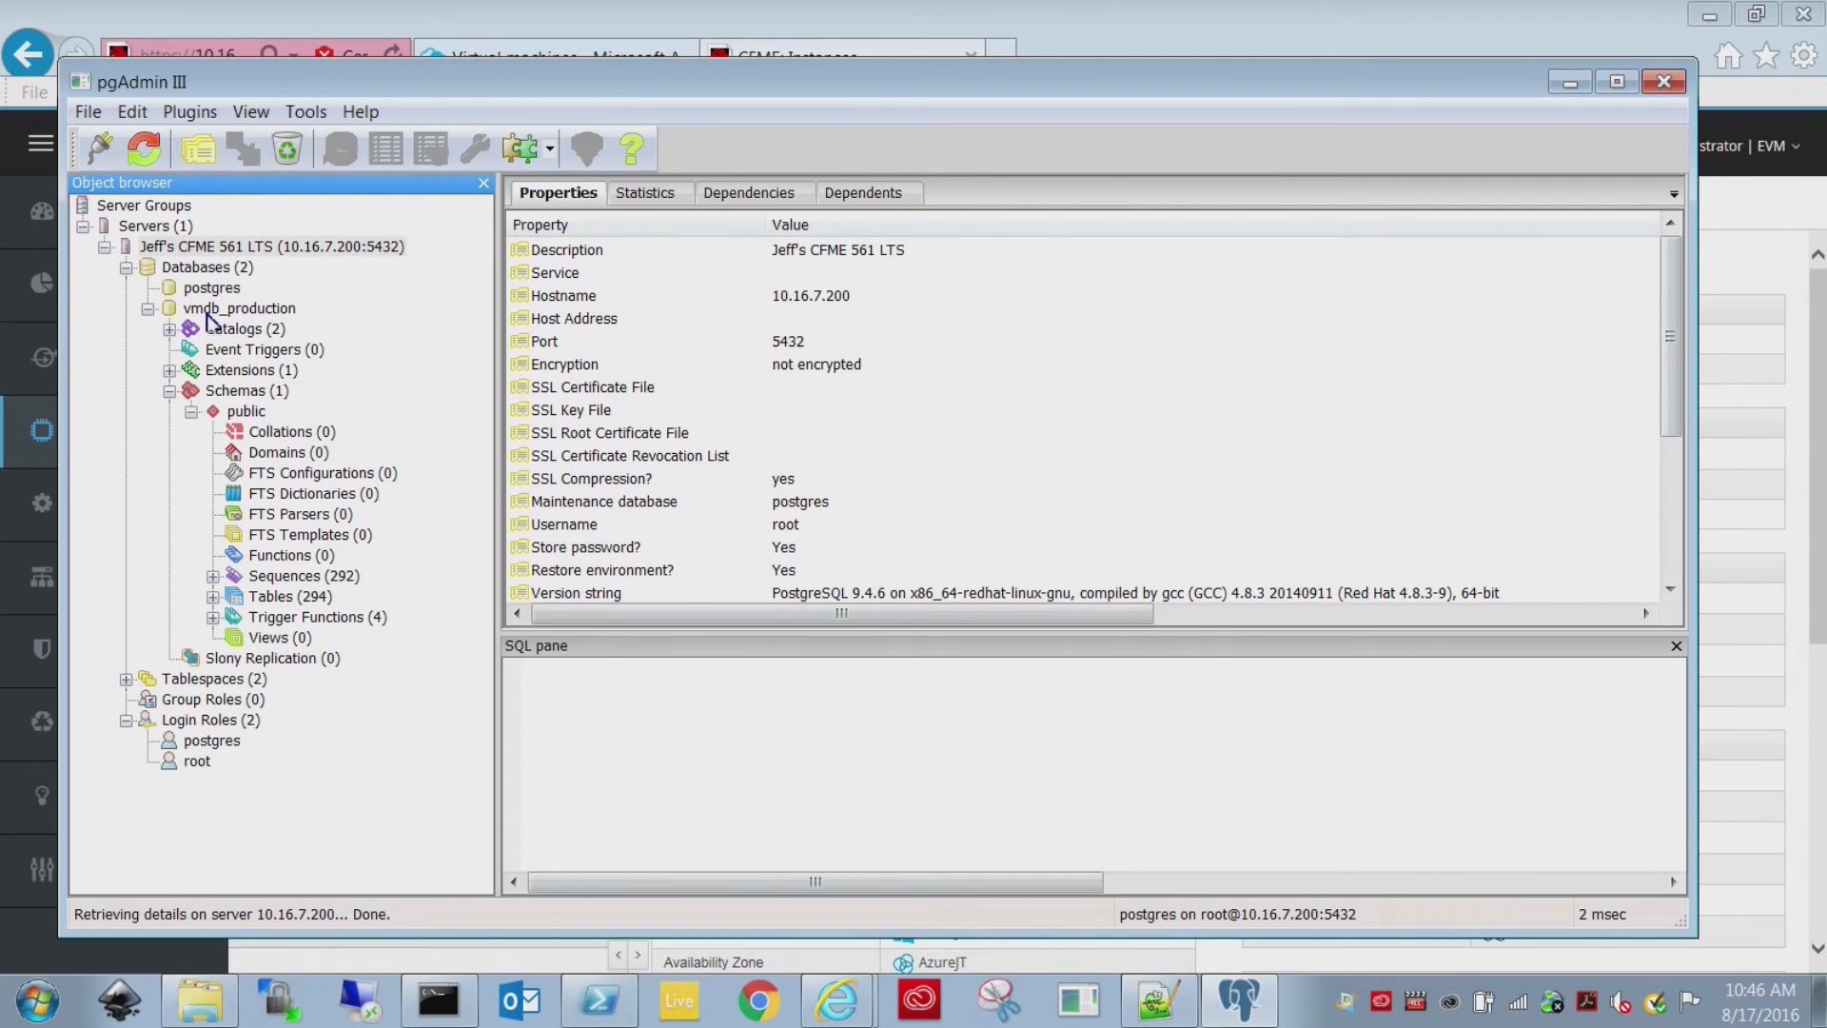
{"action": "left_click", "coordinate": [195, 273]}
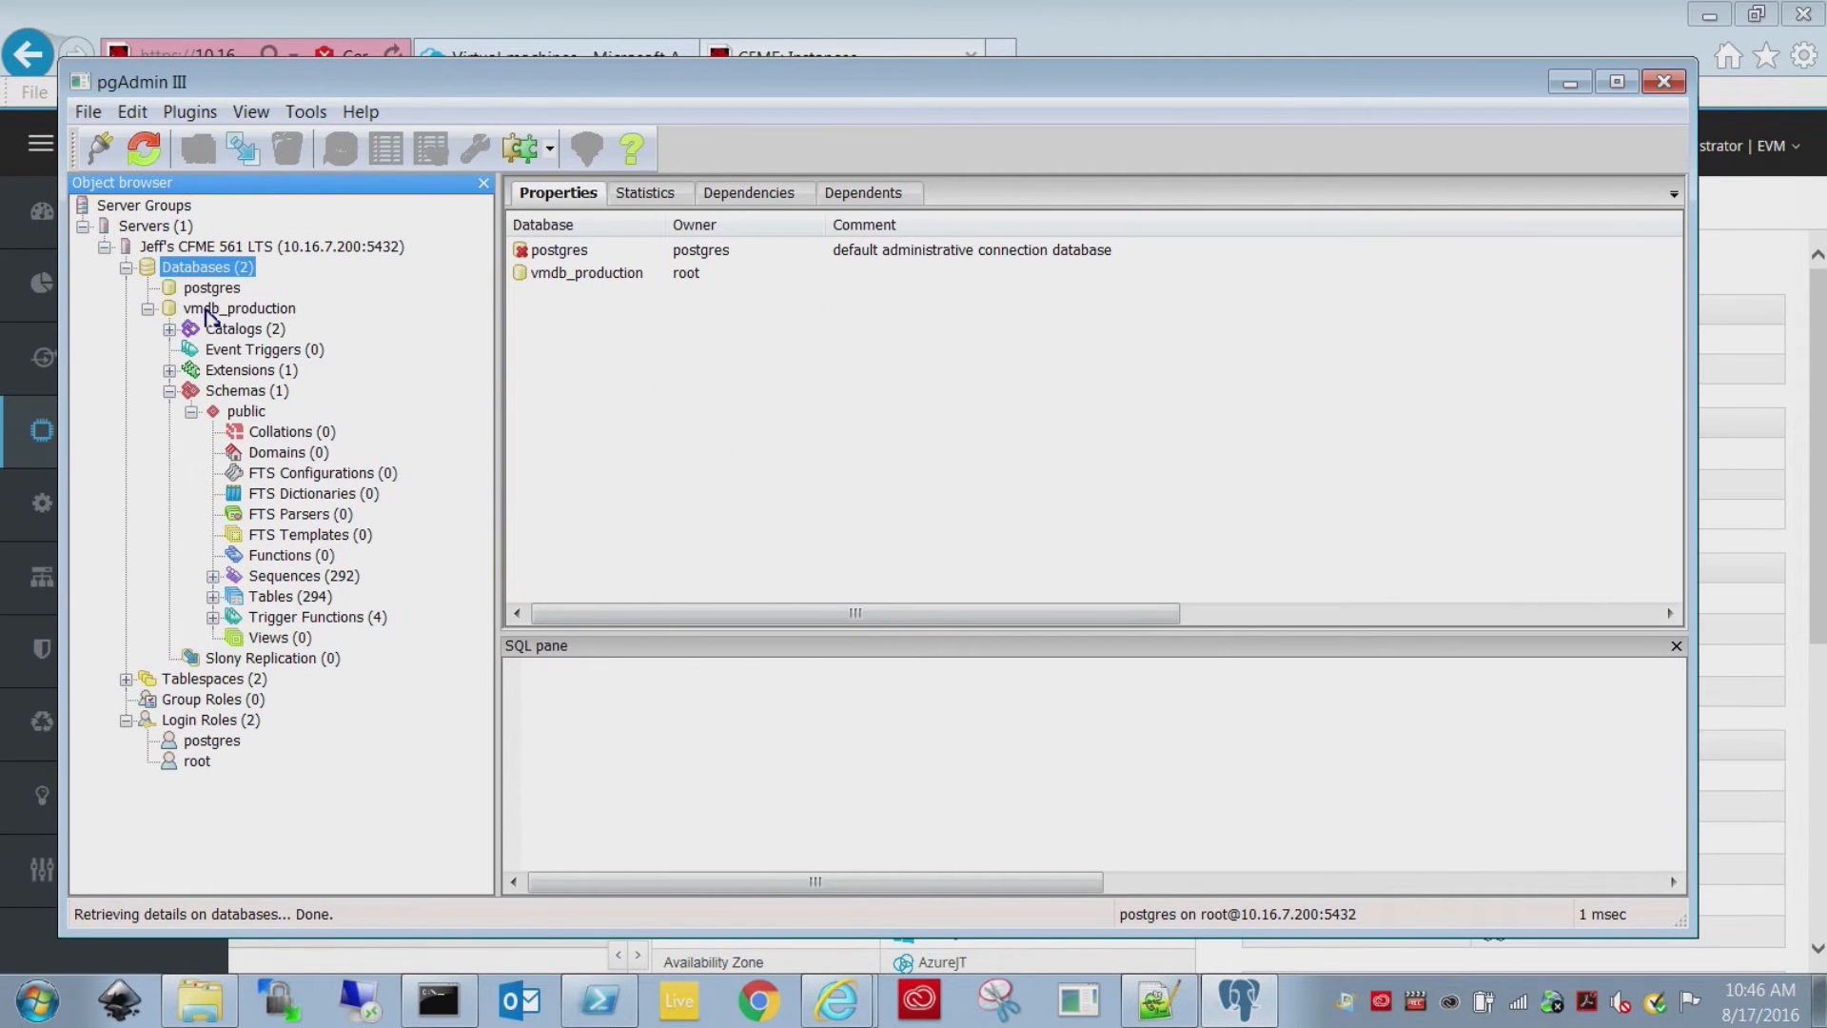
{"action": "left_click", "coordinate": [207, 310]}
{"action": "left_click", "coordinate": [233, 392]}
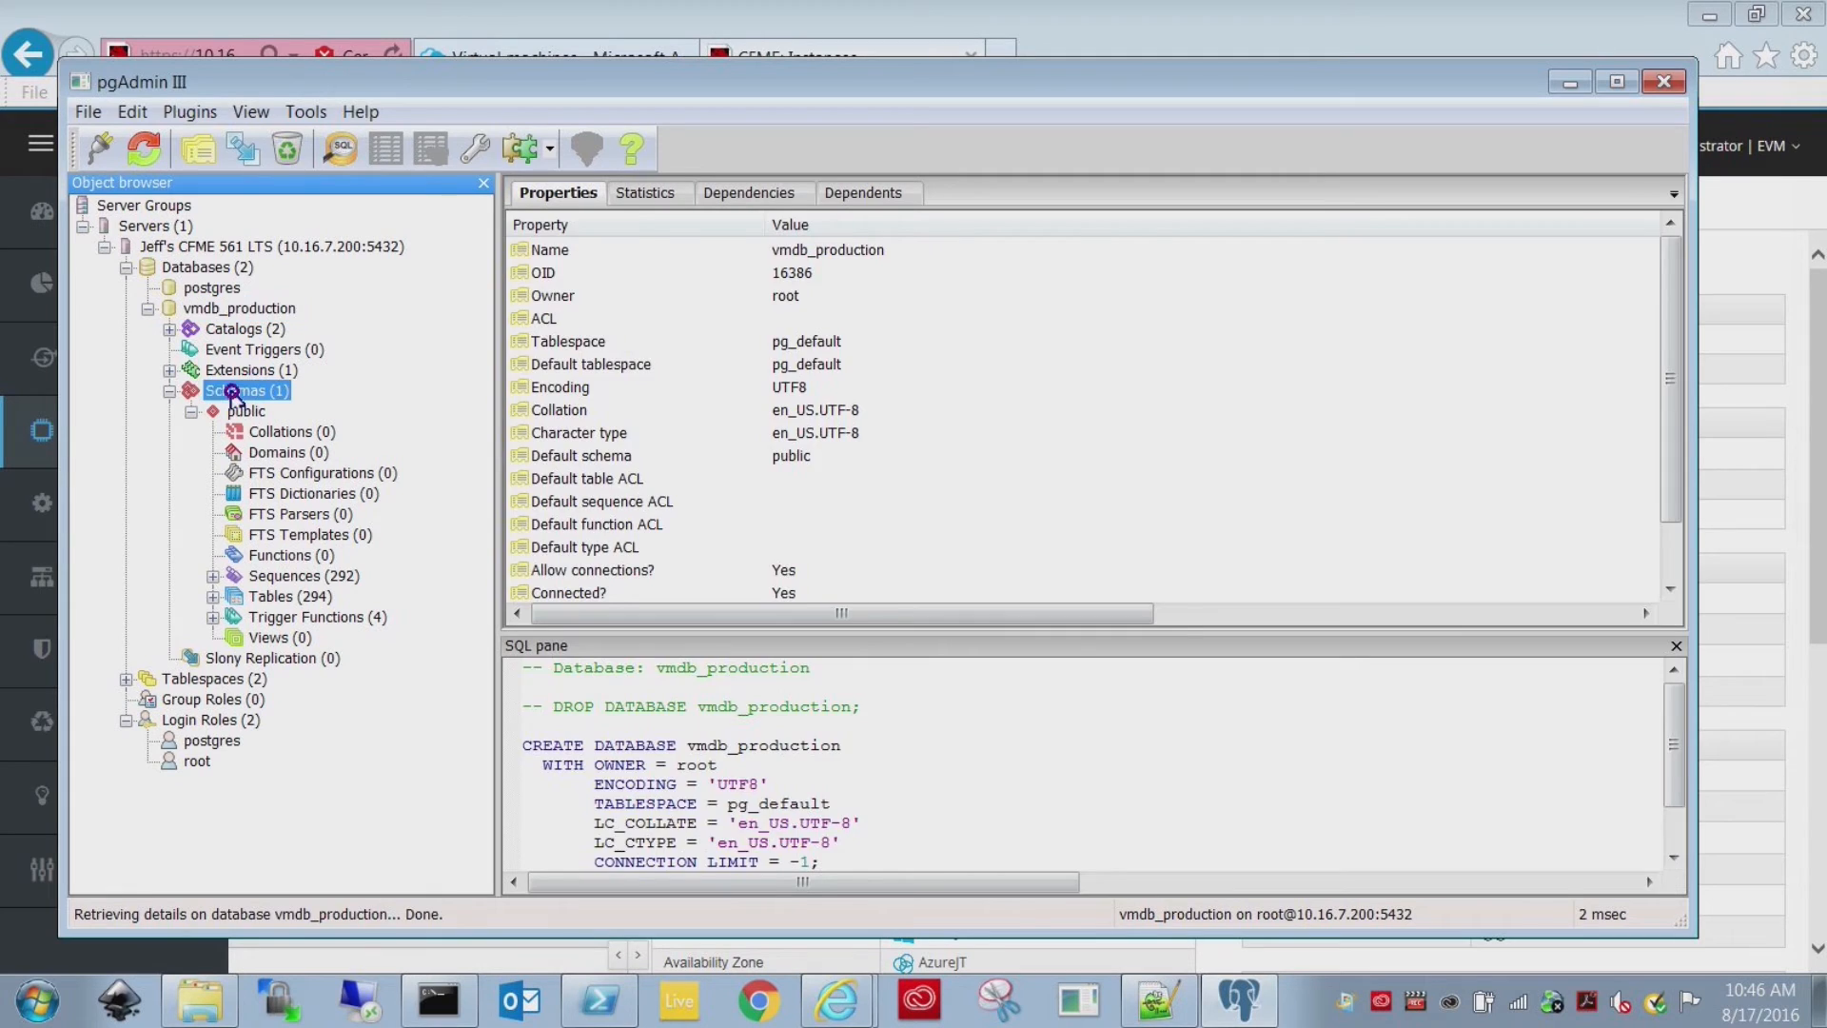
{"action": "left_click", "coordinate": [213, 599]}
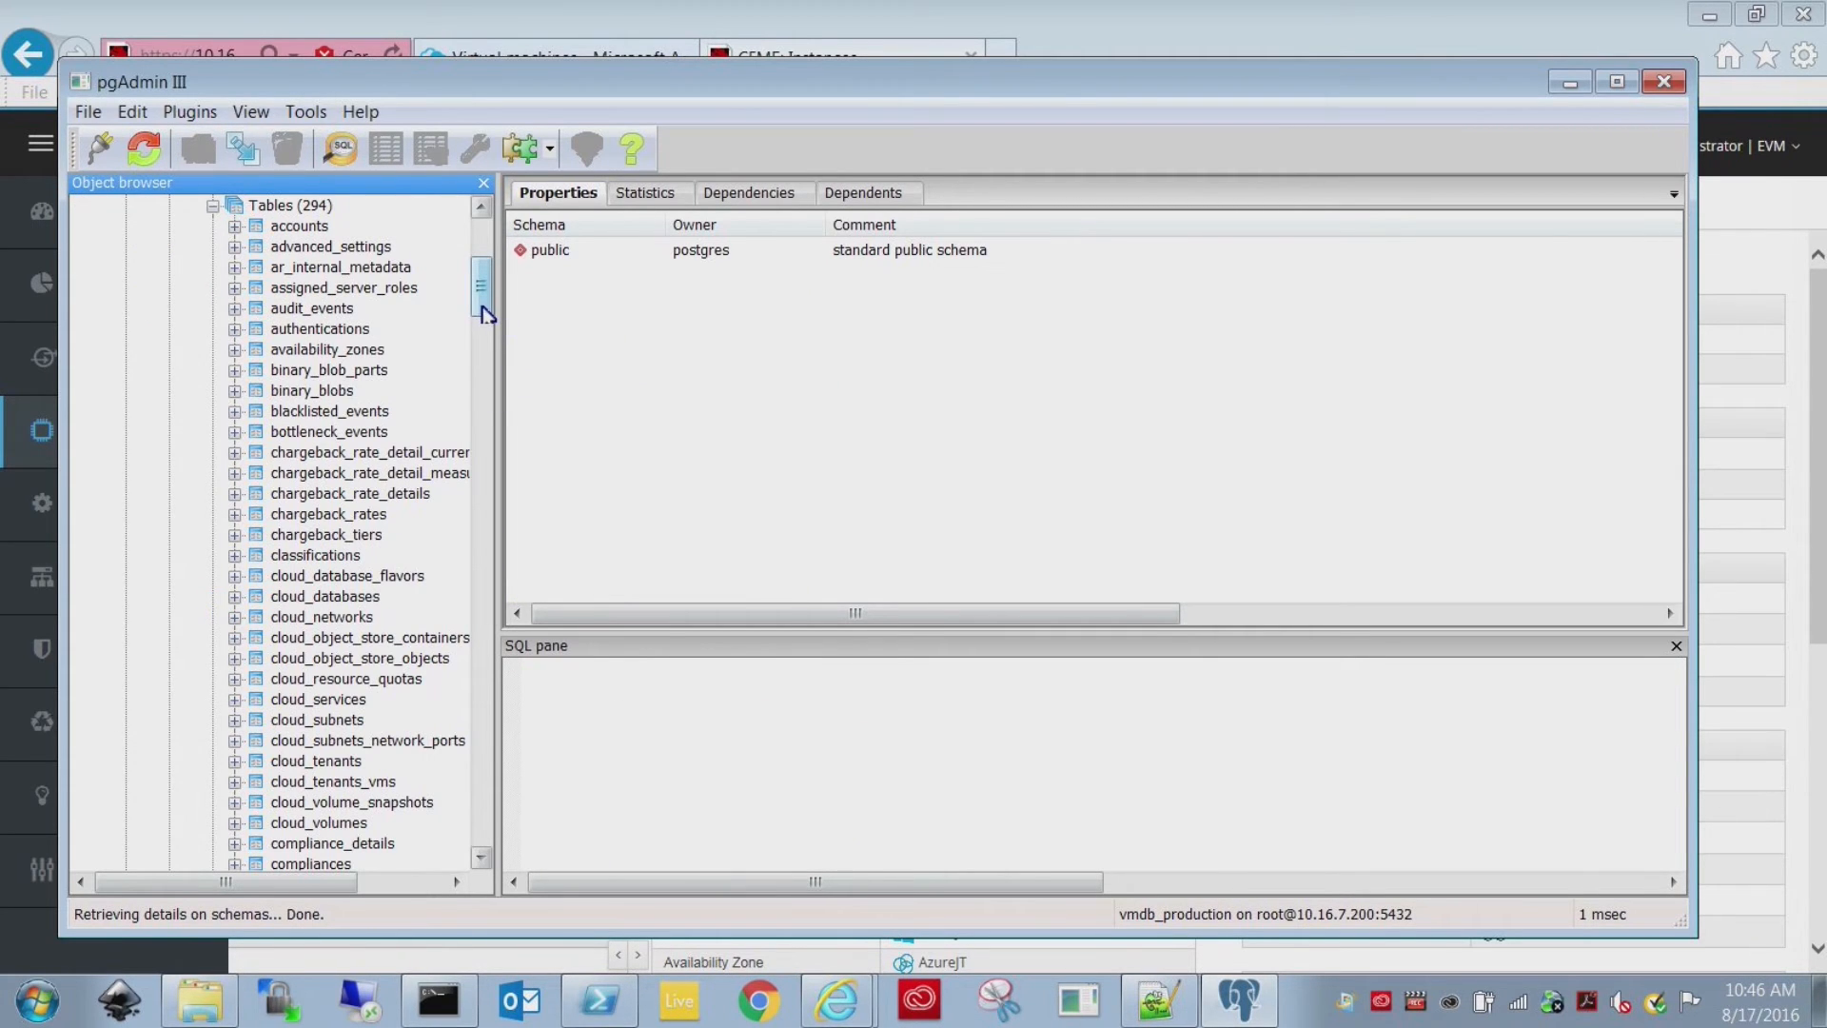
Open the last 100 rows of the metrics table in a maximized data window.
{"action": "left_click_drag", "start_coordinate": [483, 306], "coordinate": [473, 501]}
{"action": "scroll", "coordinate": [351, 517], "scroll_direction": "down", "scroll_amount": 4}
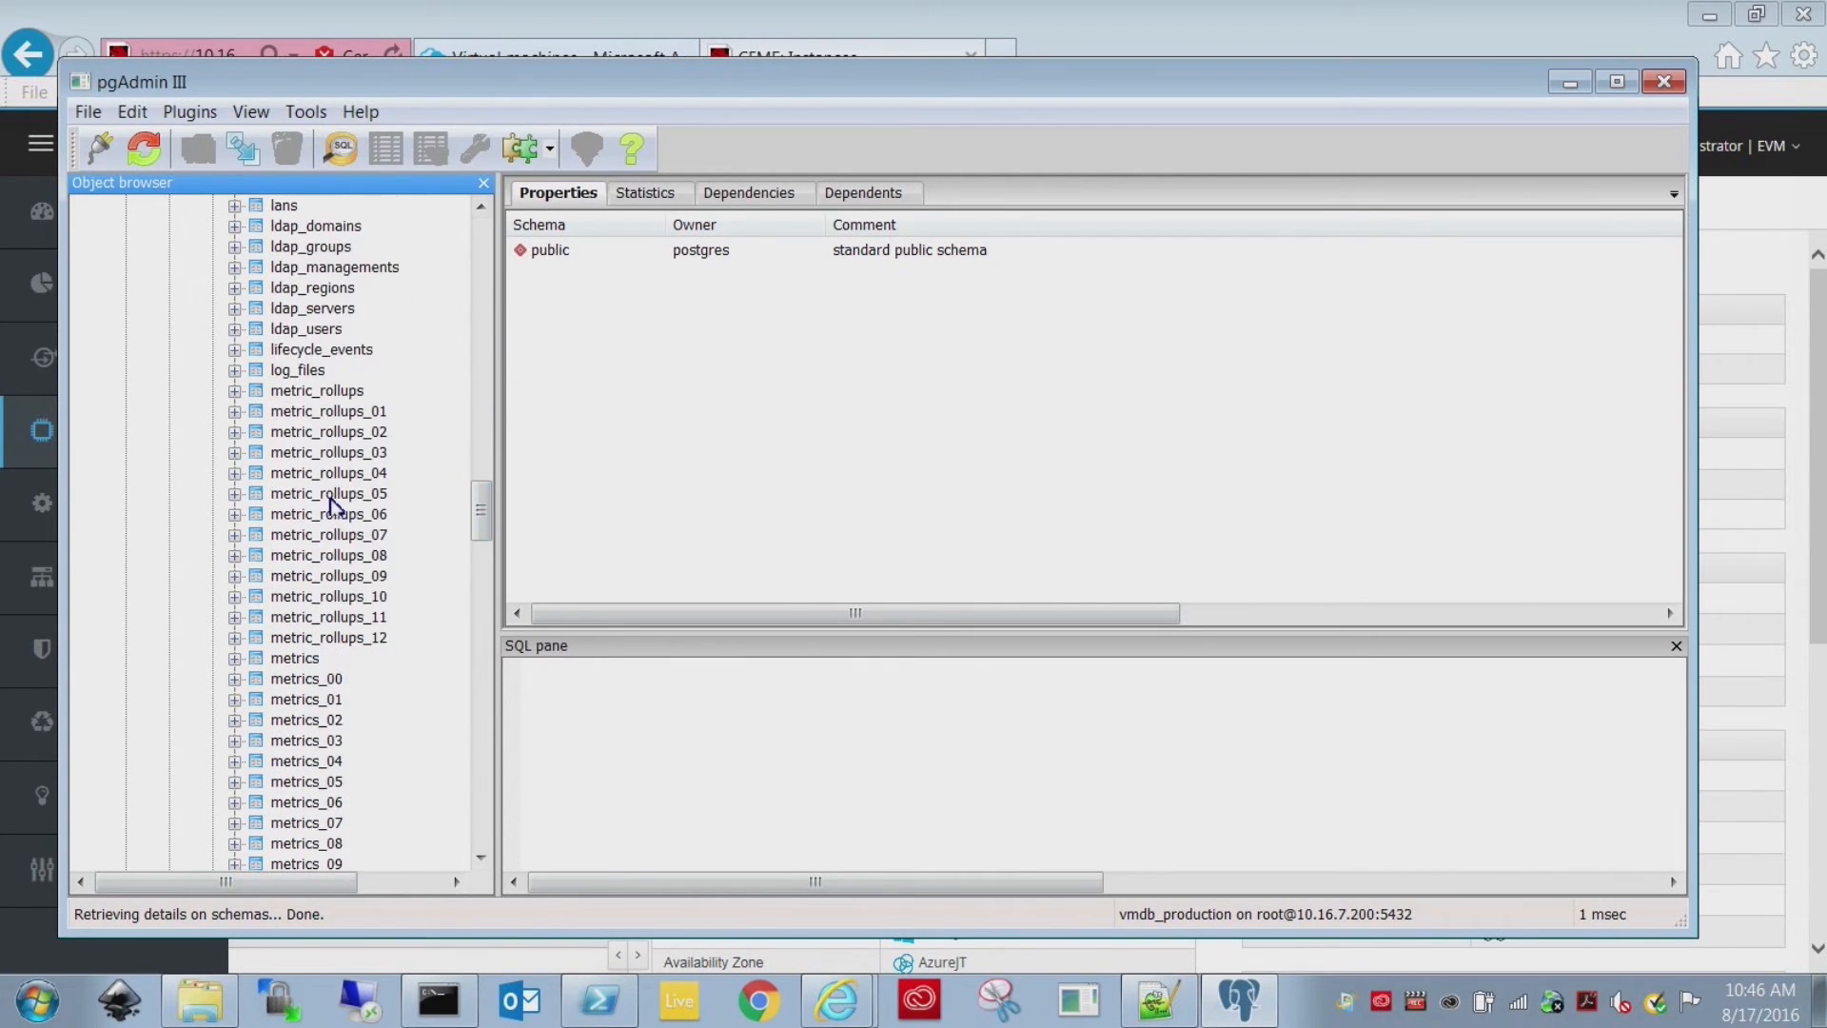
{"action": "left_click", "coordinate": [306, 660]}
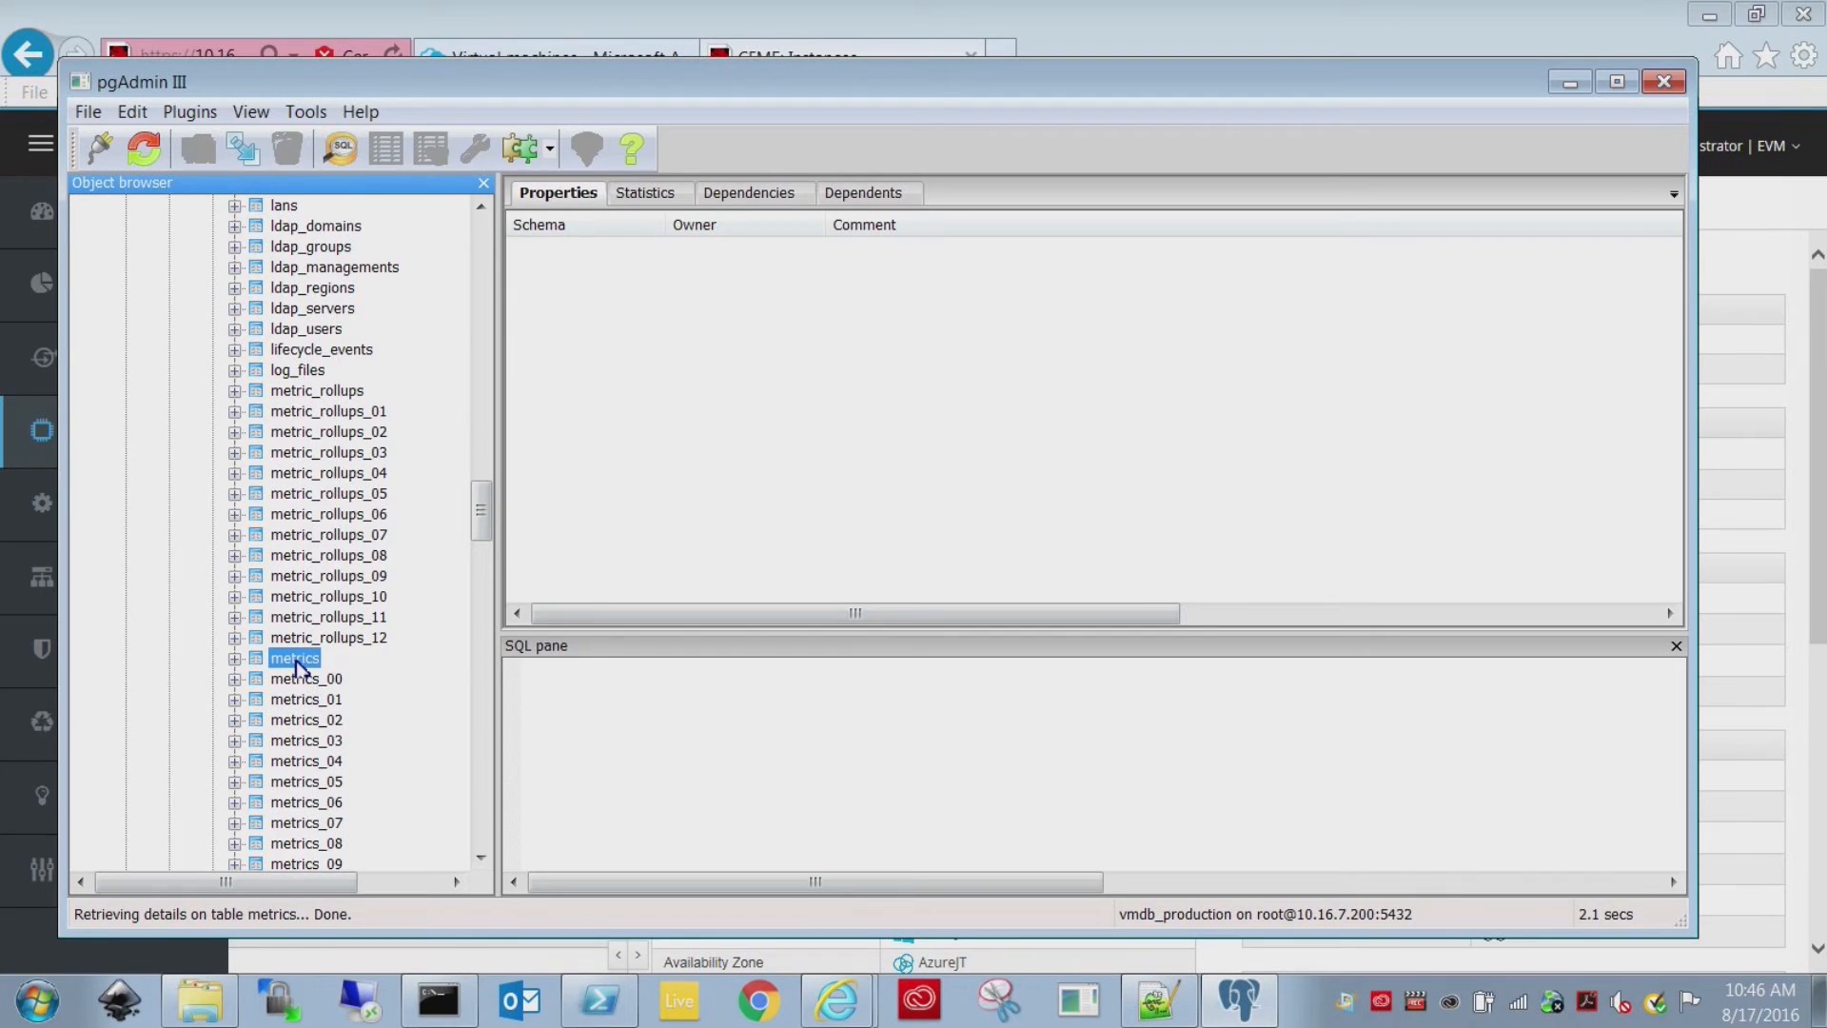
{"action": "right_click", "coordinate": [297, 664]}
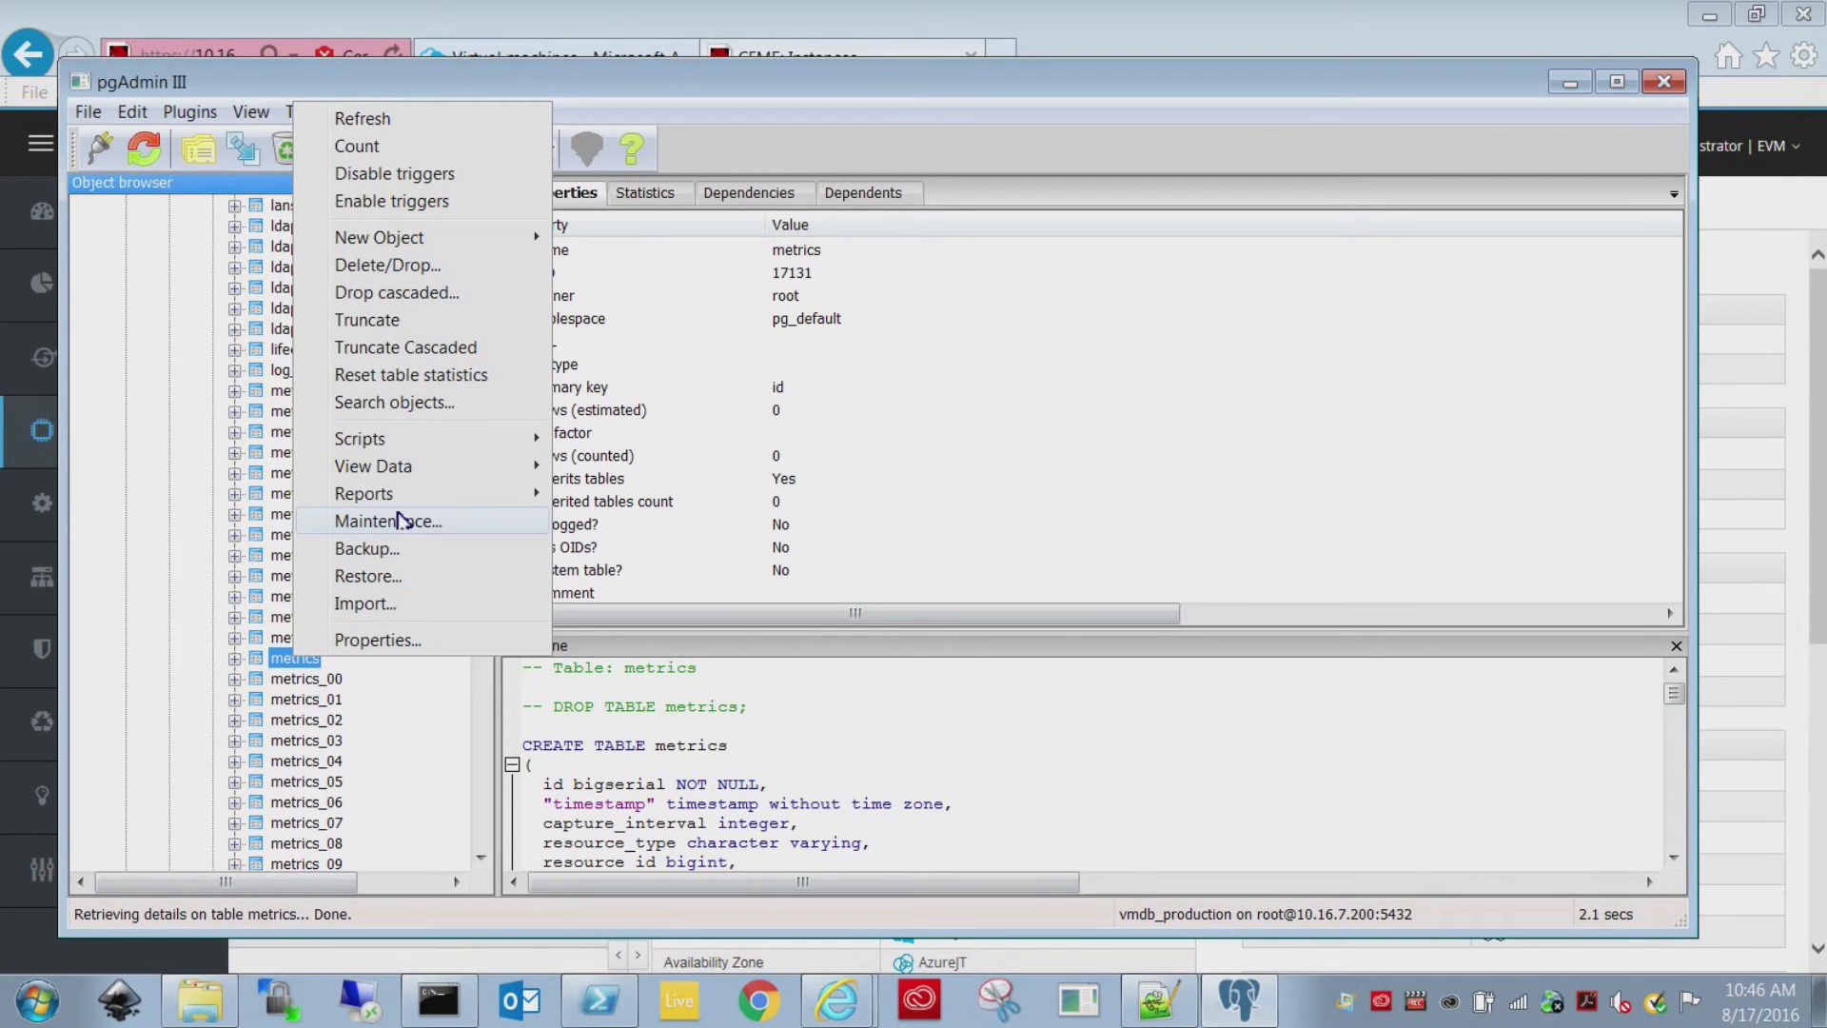
{"action": "mouse_move", "coordinate": [514, 468]}
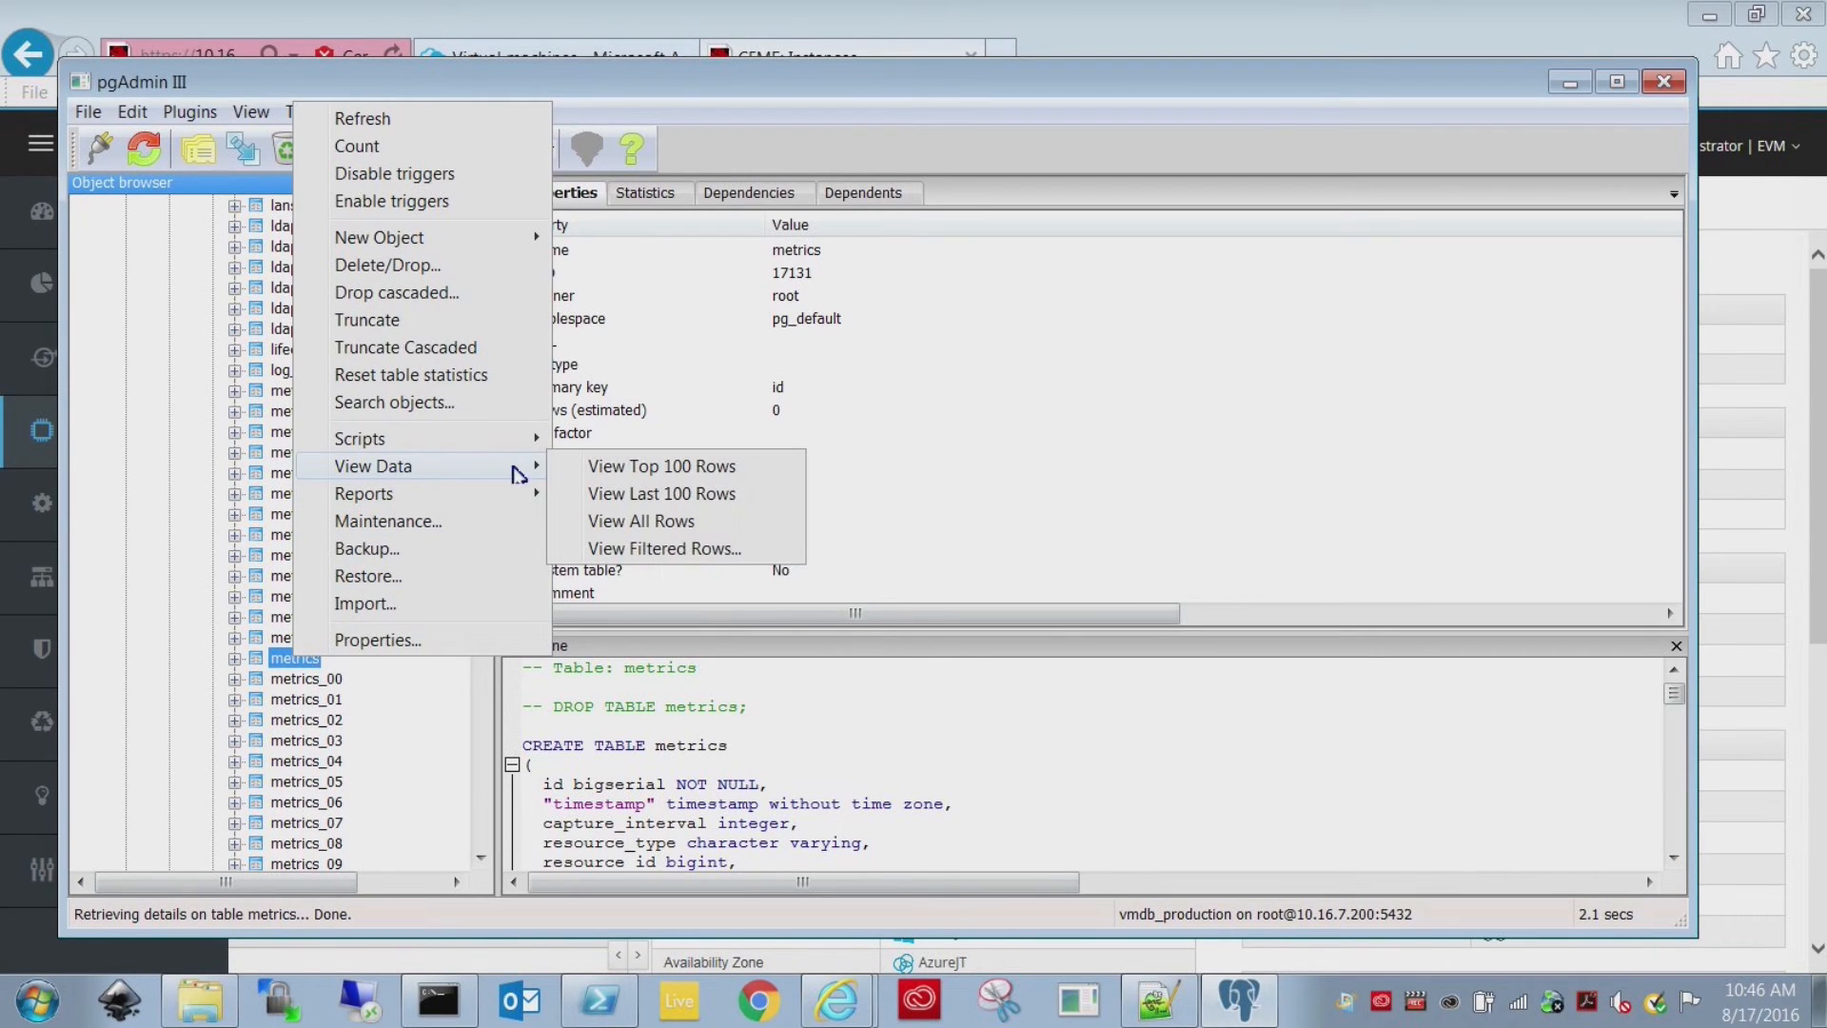
{"action": "left_click", "coordinate": [679, 494]}
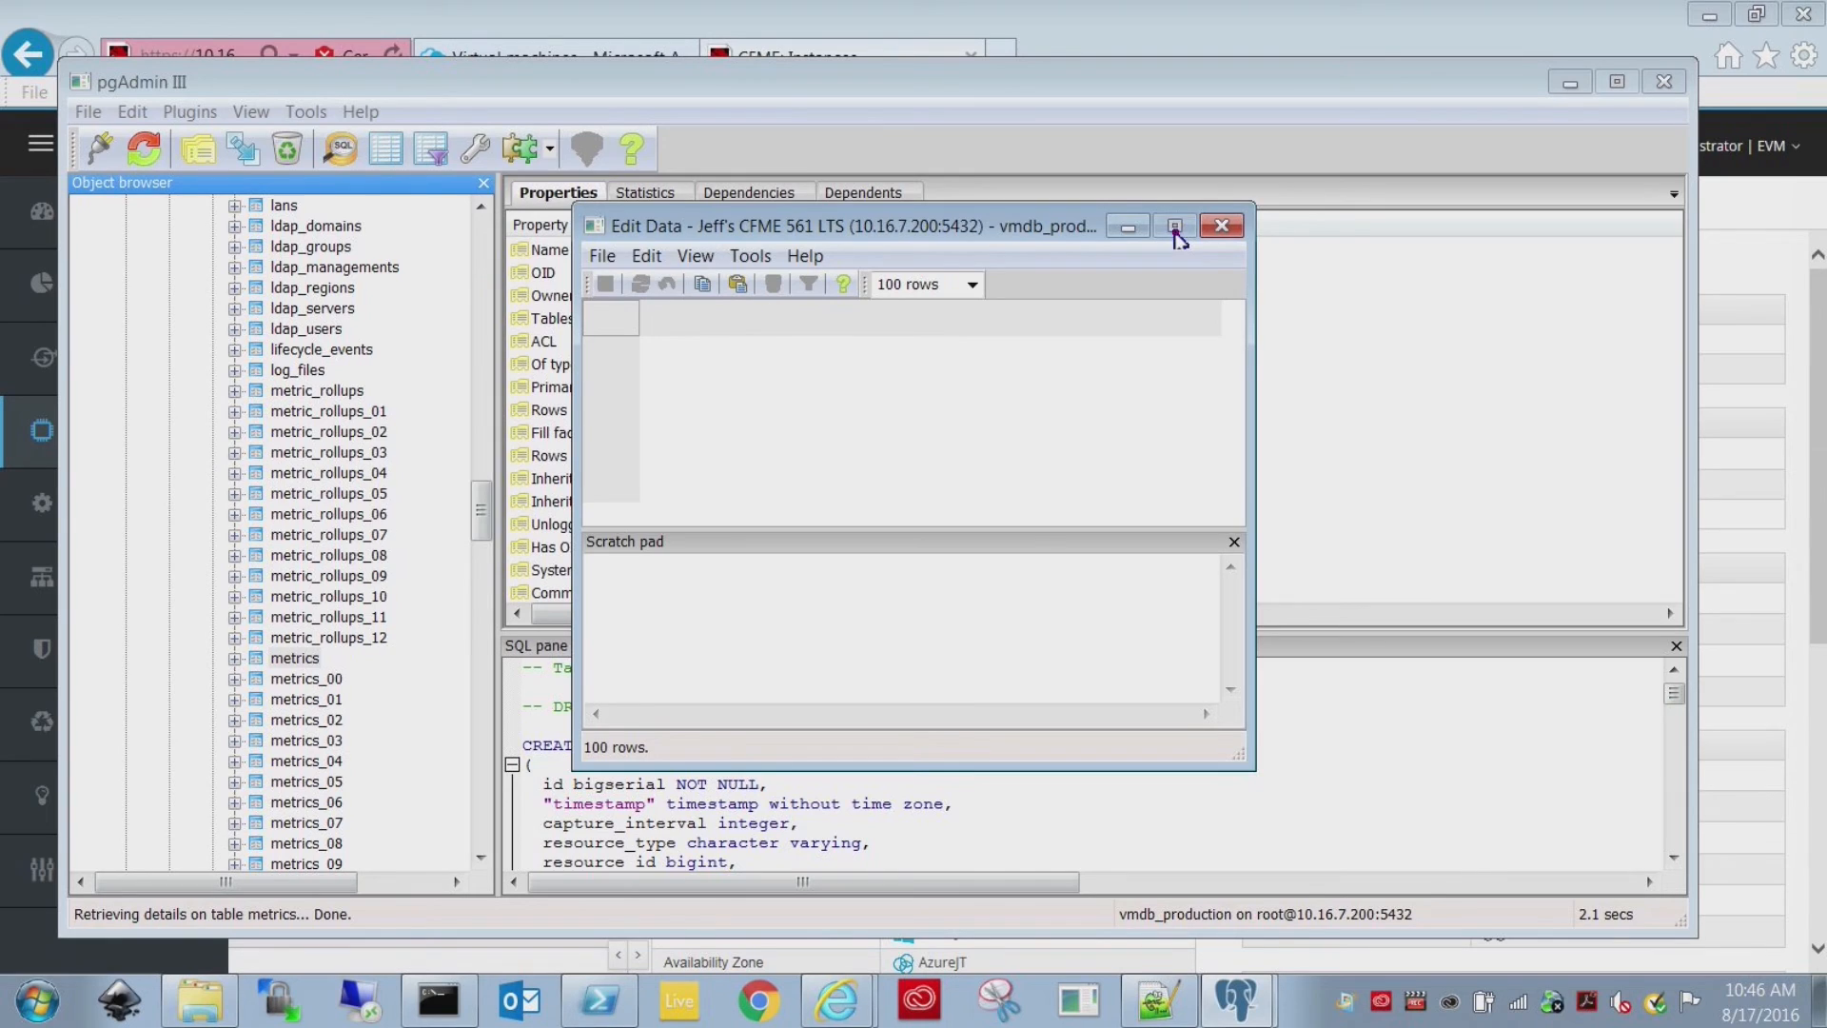
{"action": "left_click", "coordinate": [1175, 229]}
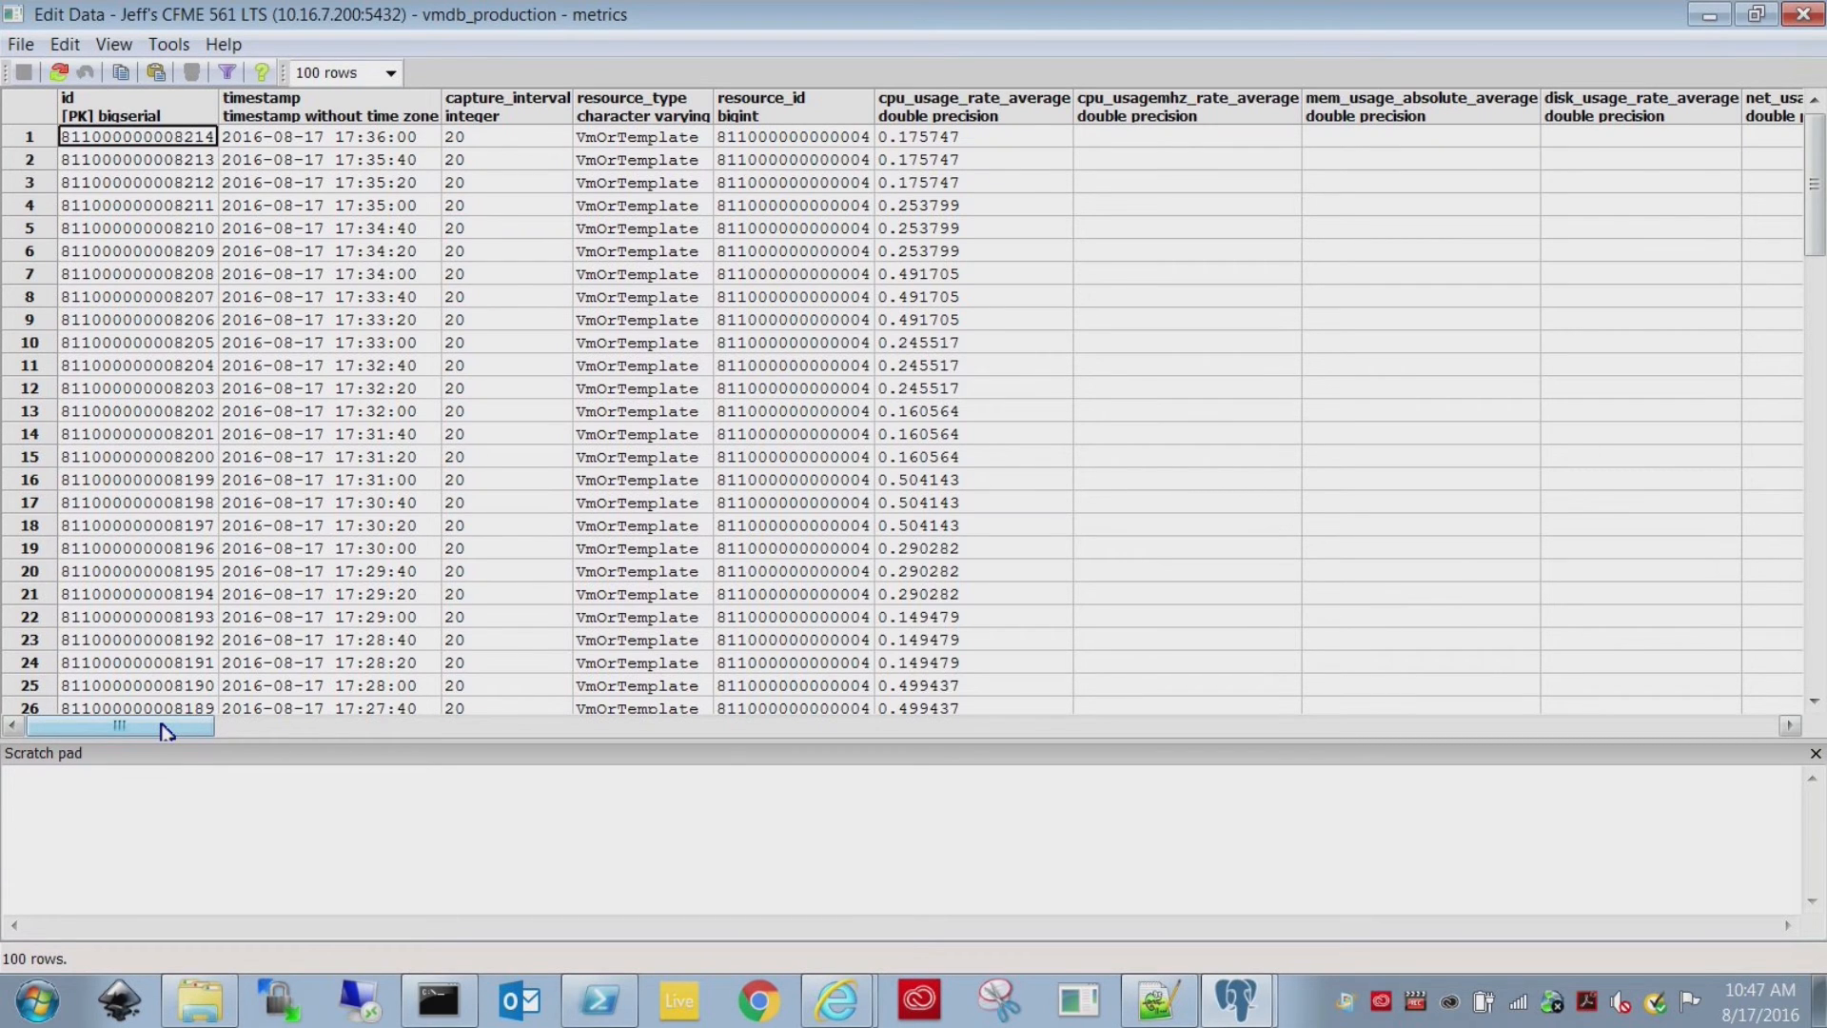
Check the resource_name column of the metrics rows to see which virtual machines have collected data.
{"action": "left_click_drag", "start_coordinate": [164, 731], "coordinate": [626, 461]}
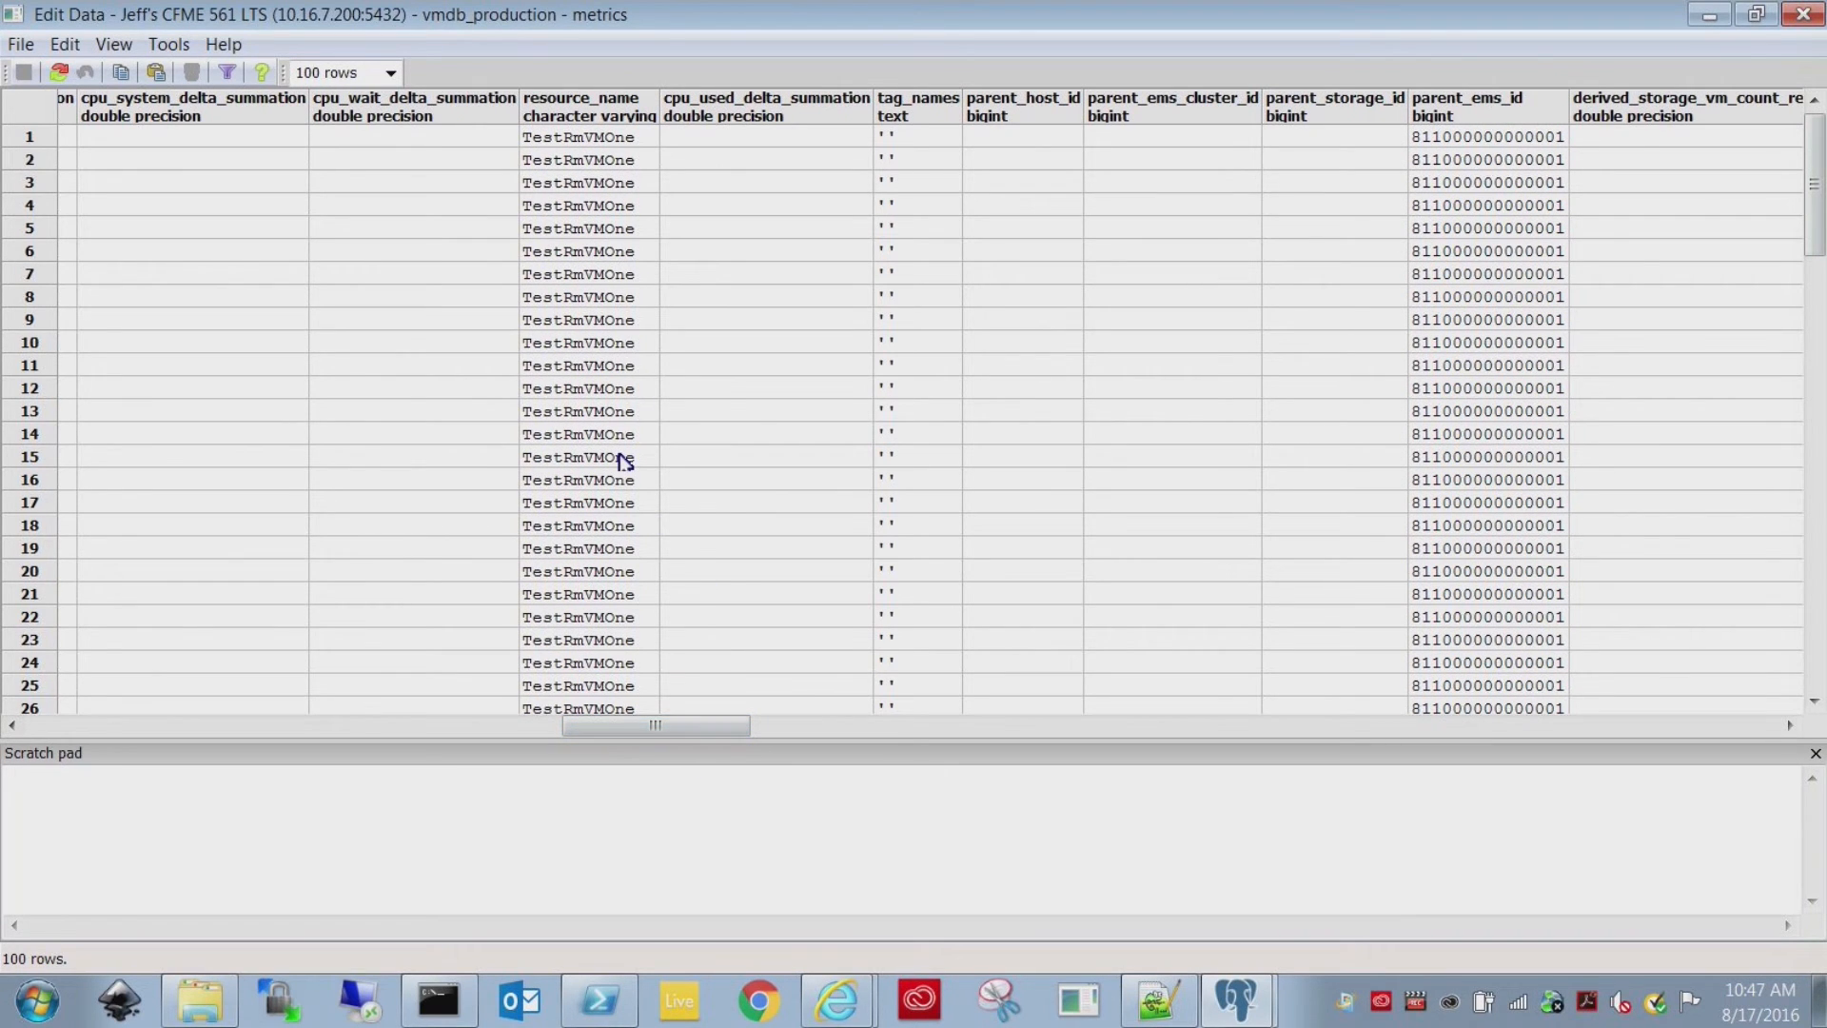
{"action": "scroll", "coordinate": [626, 462], "scroll_direction": "down", "scroll_amount": 20}
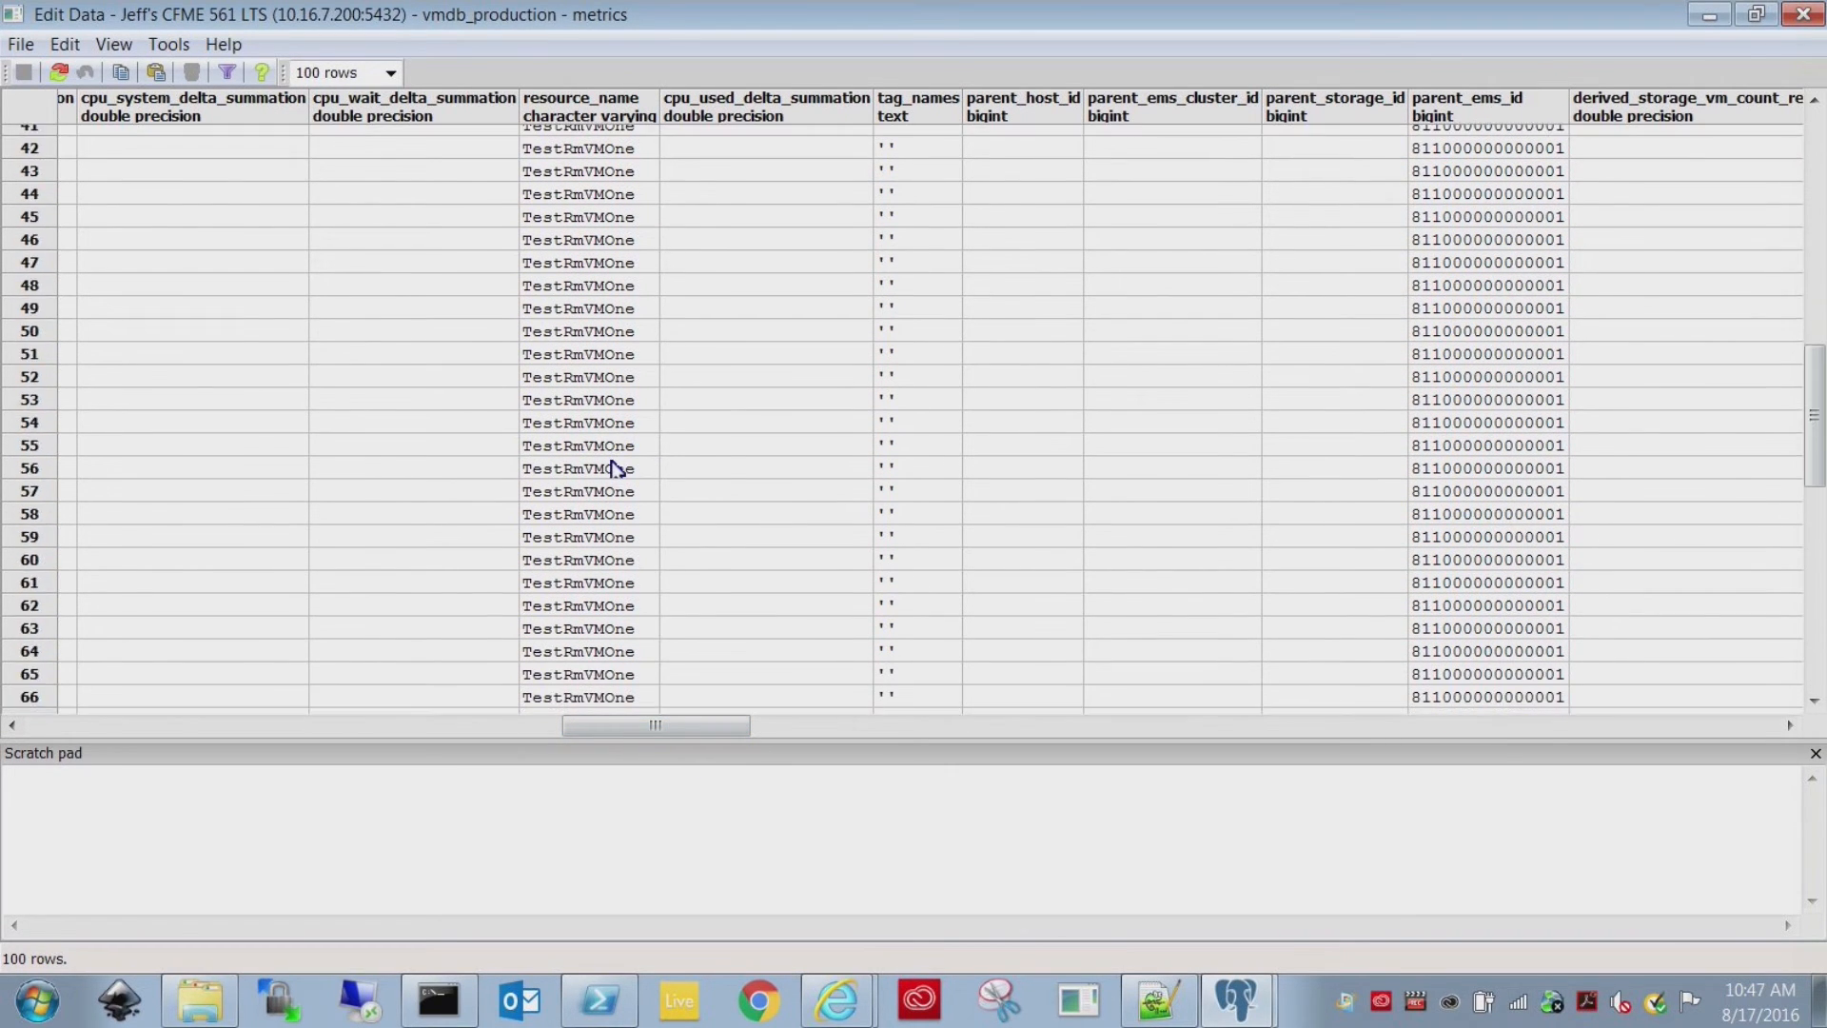
{"action": "scroll", "coordinate": [616, 472], "scroll_direction": "down", "scroll_amount": 4}
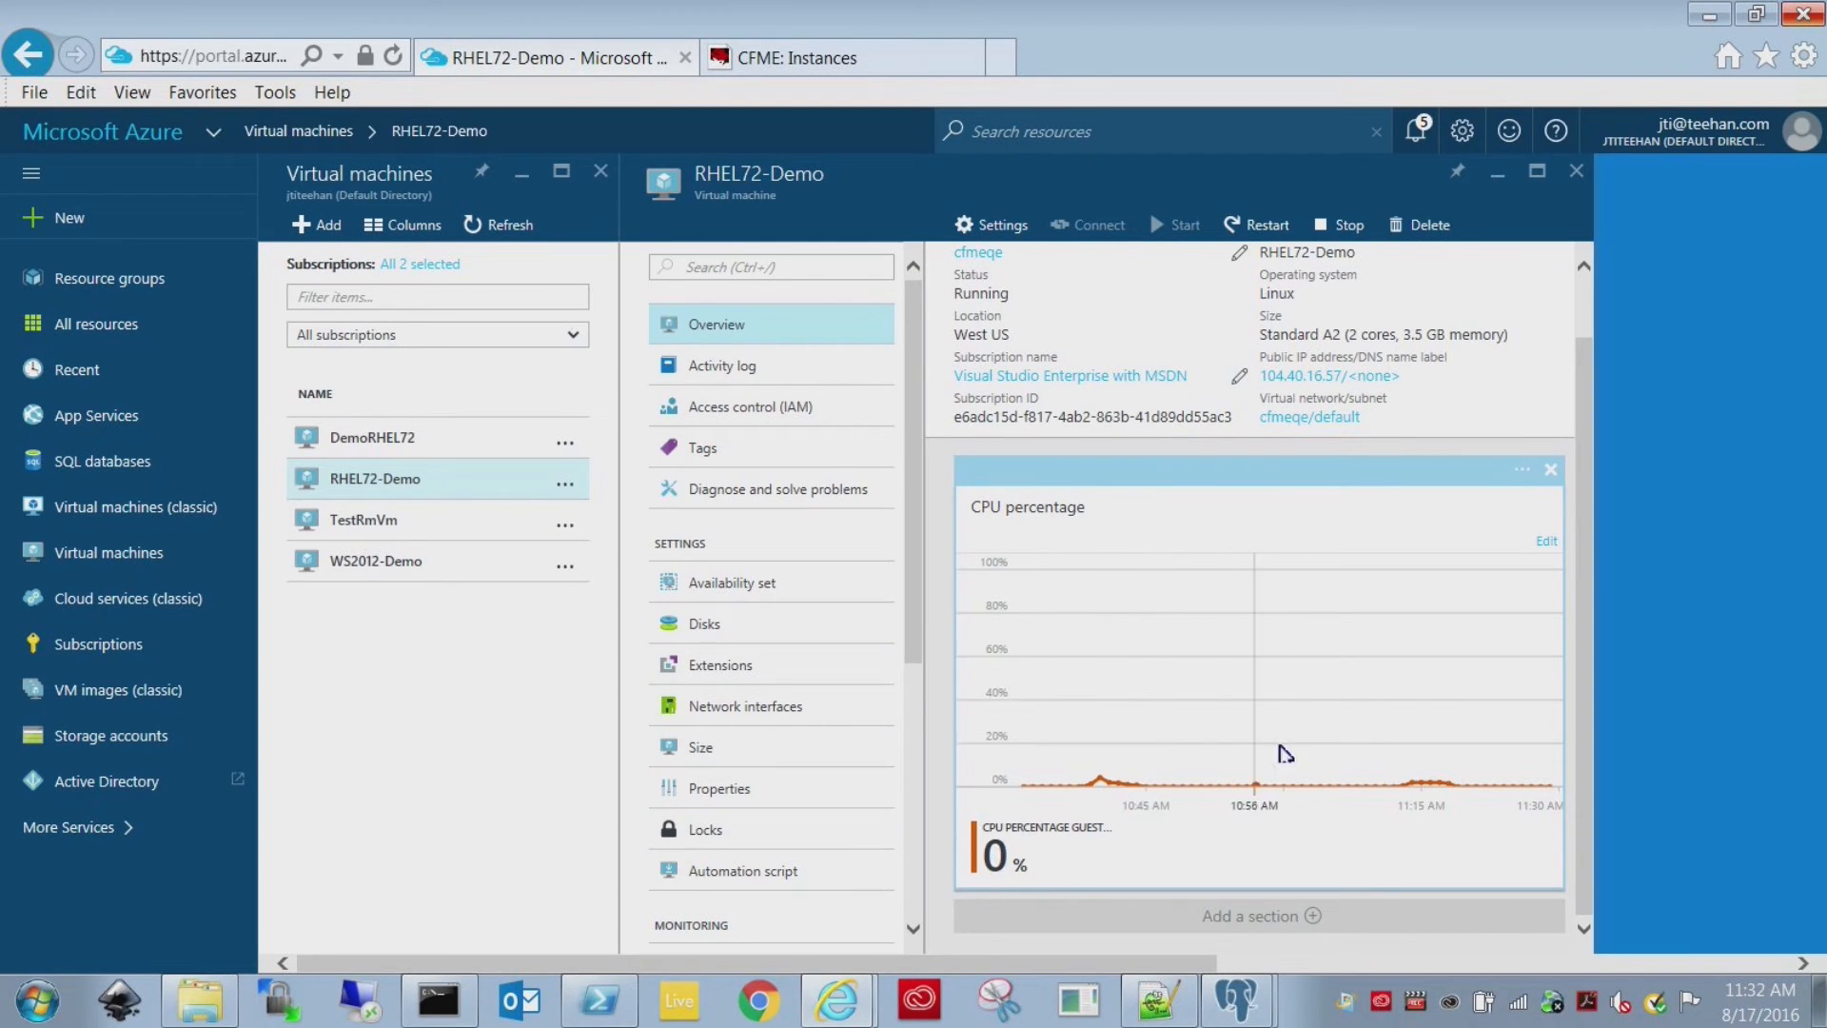
In the Azure portal, open the WS2012-Demo virtual machine and examine its CPU percentage chart.
{"action": "left_click", "coordinate": [421, 562]}
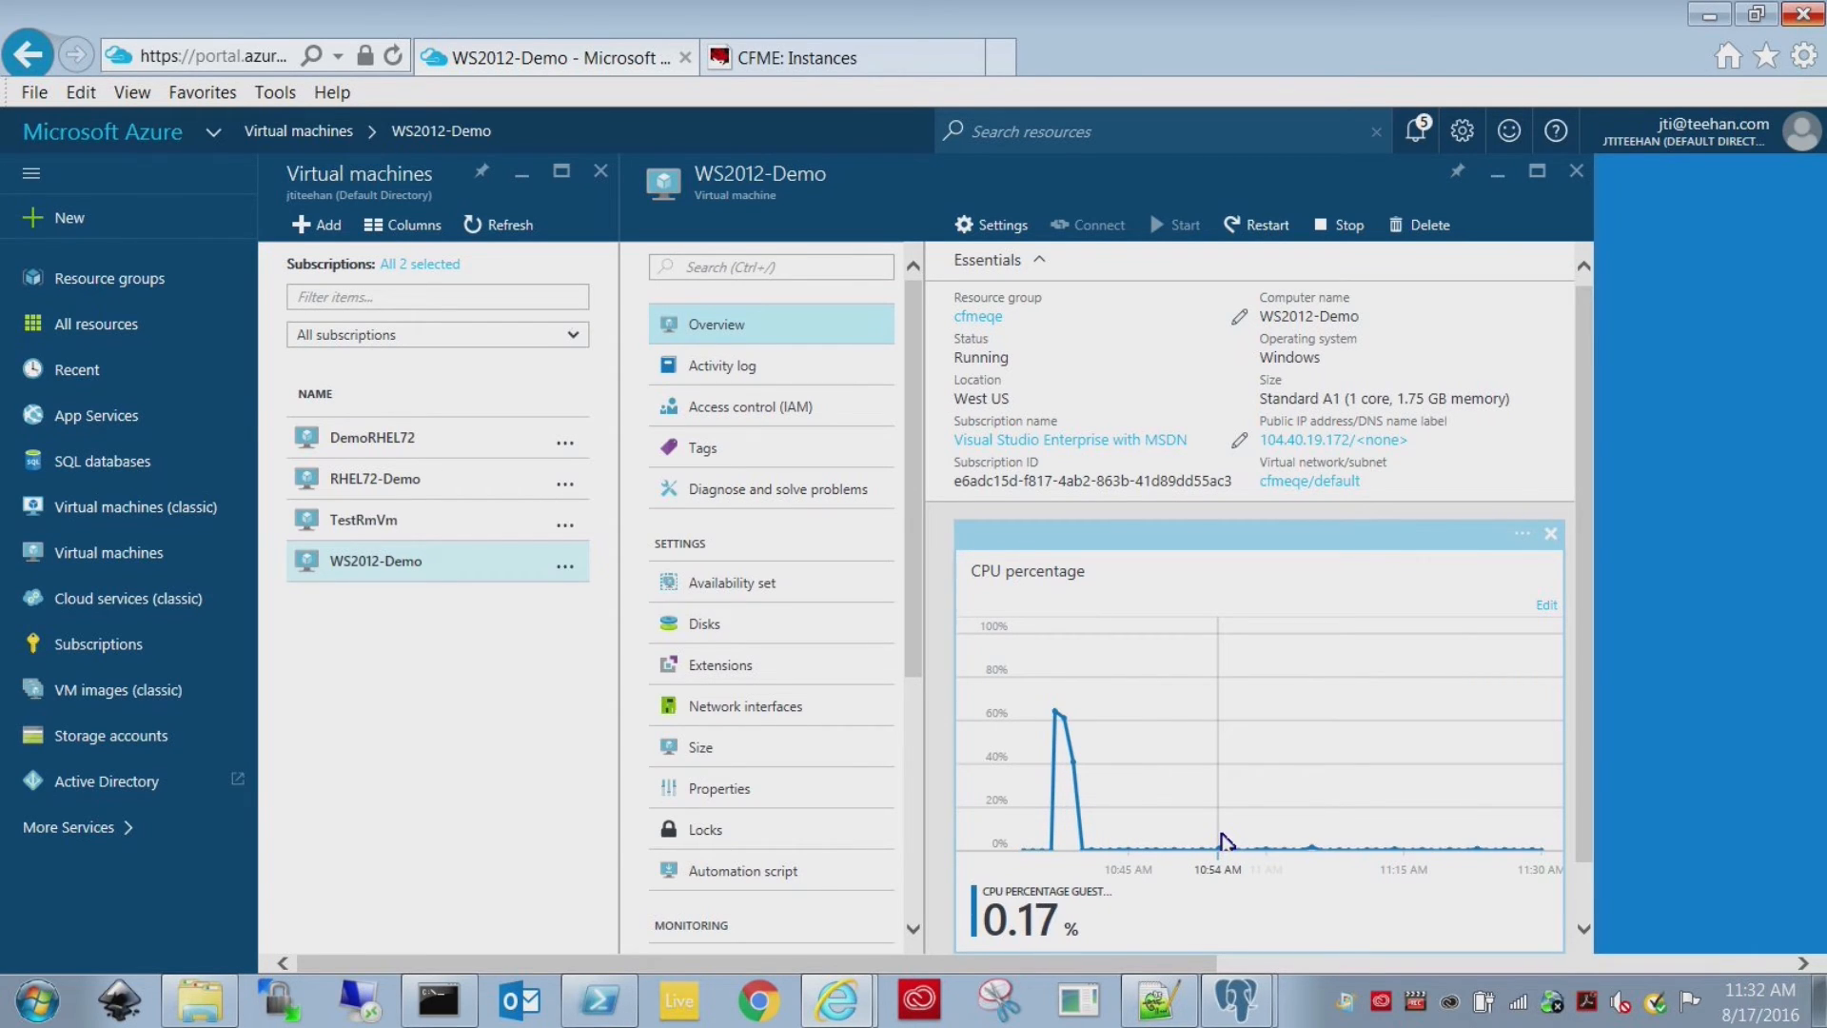
{"action": "key", "text": "alt+Tab"}
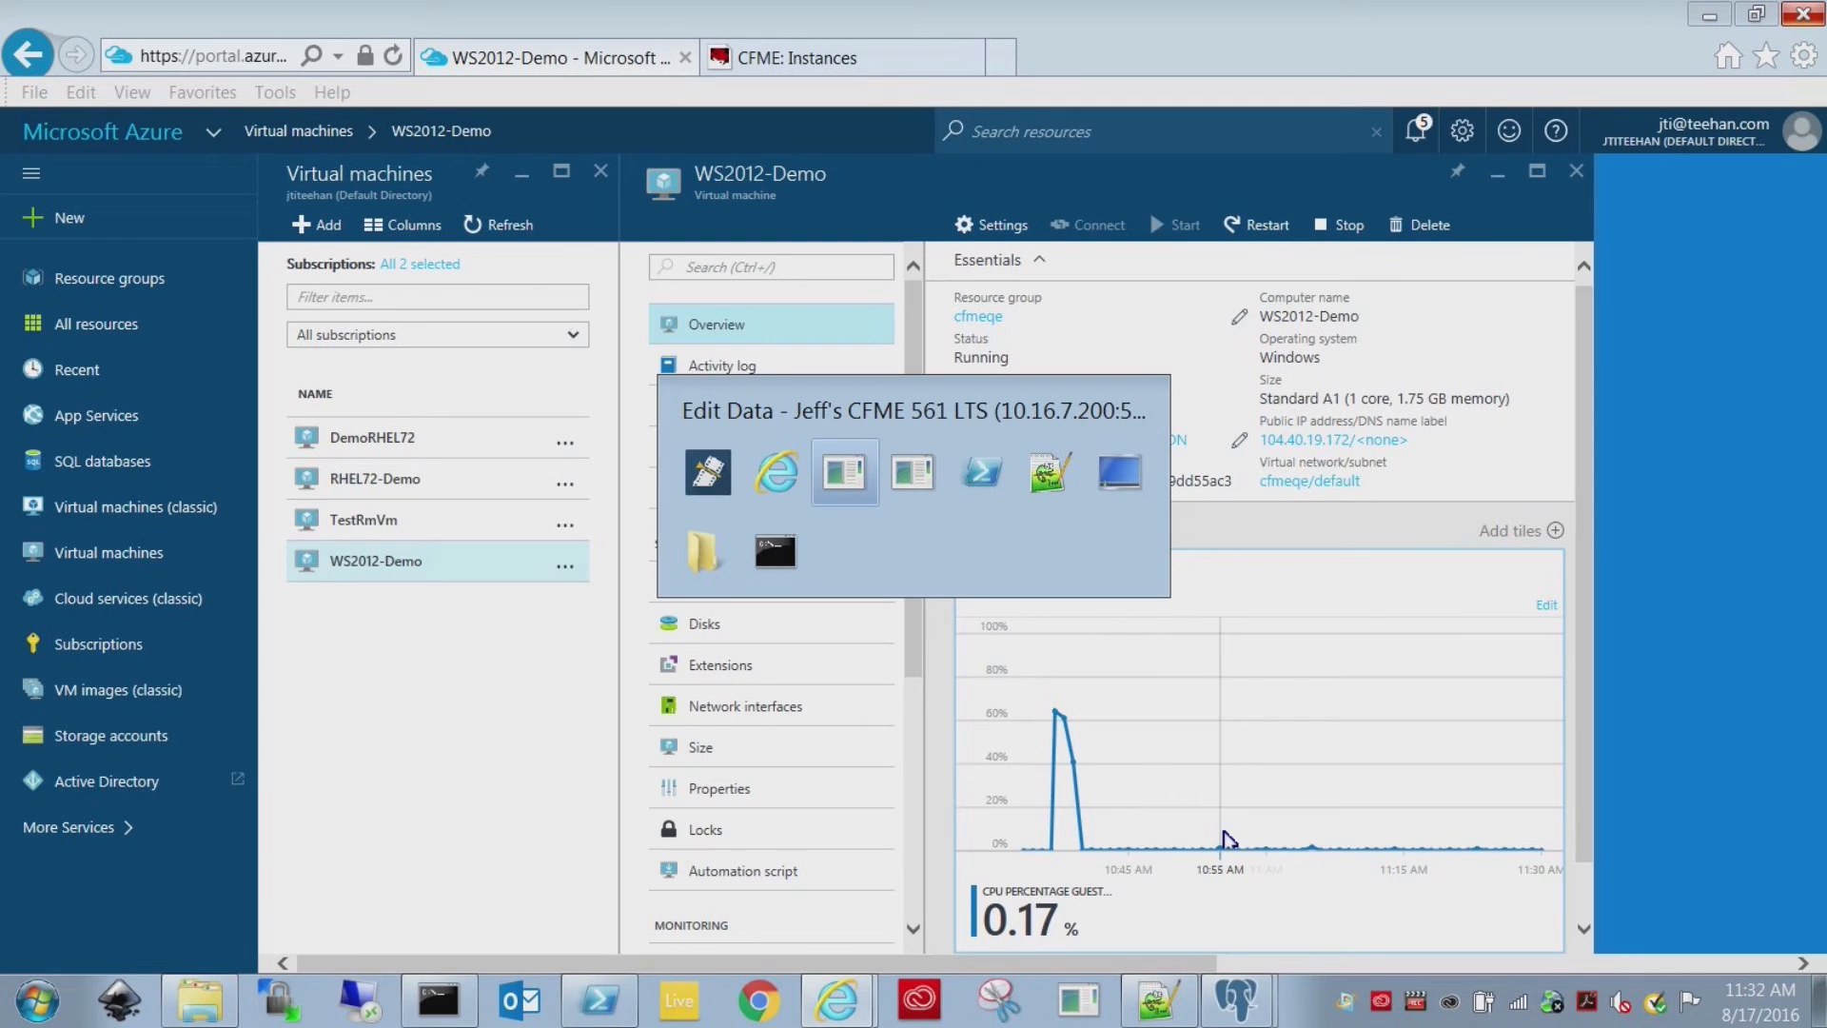
{"action": "left_click", "coordinate": [782, 468]}
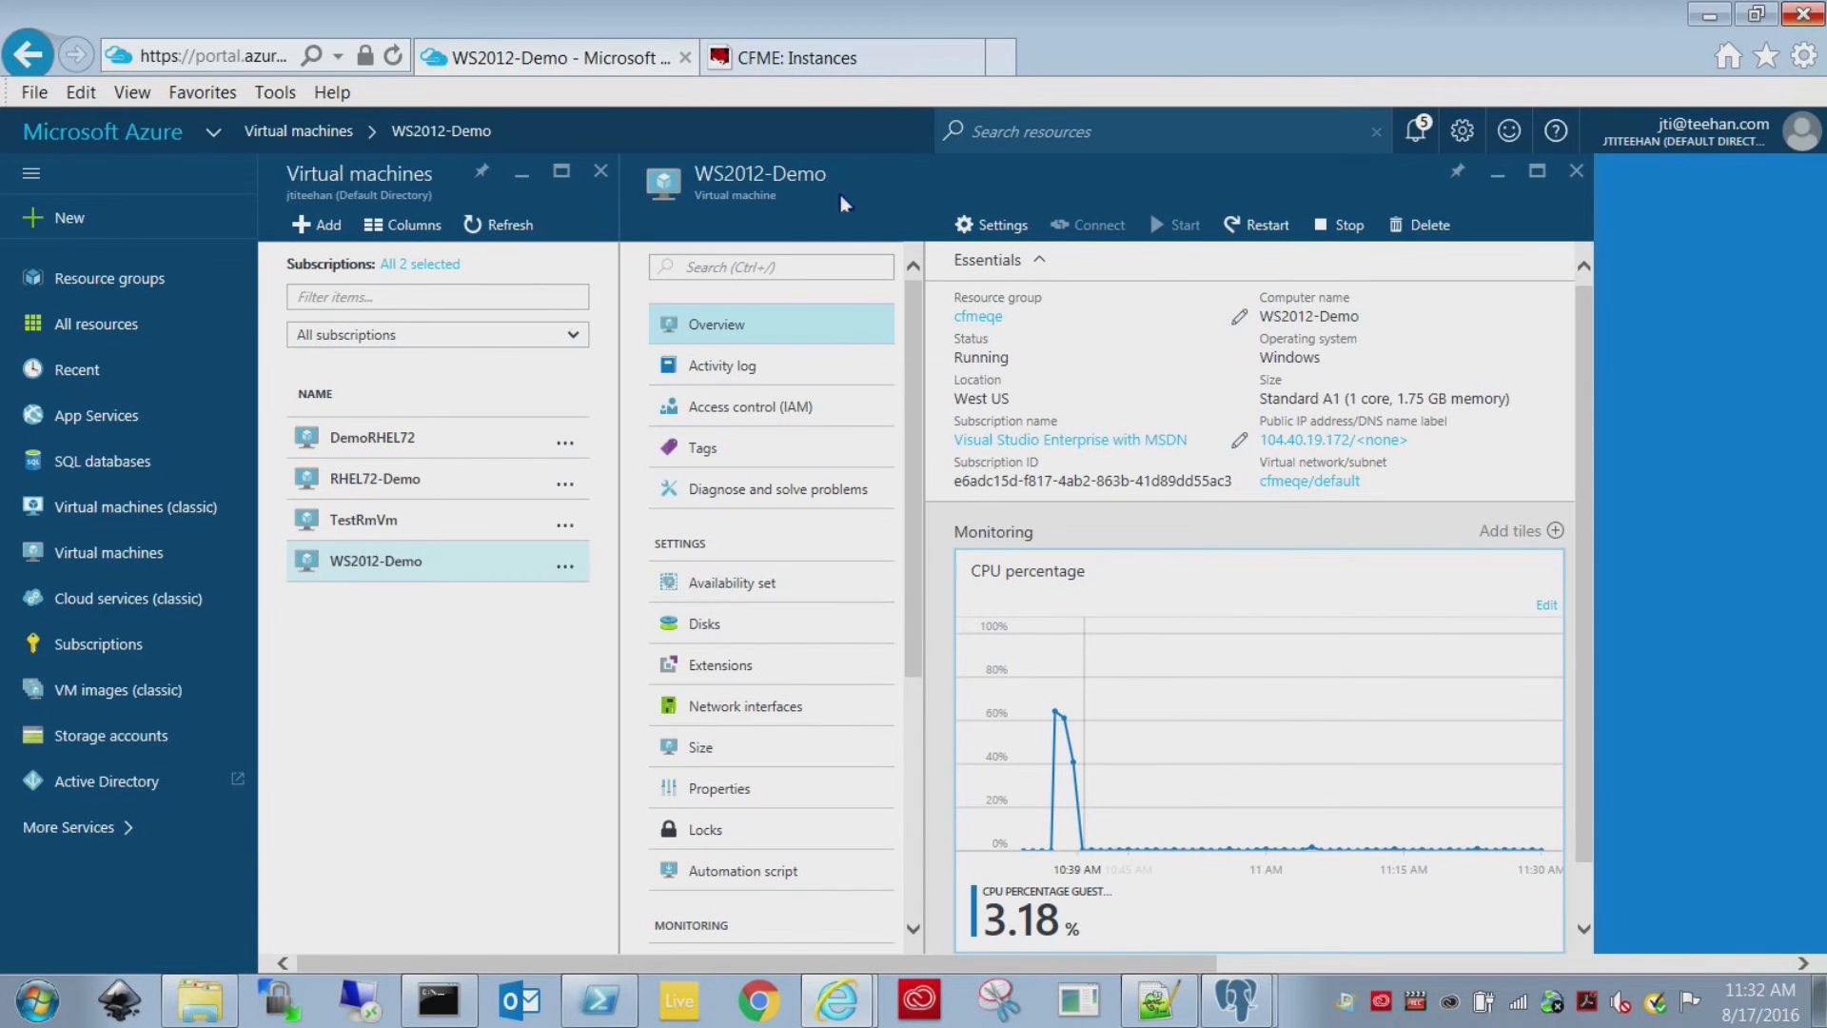
Switch to the pgAdmin metrics data window, refresh the rows, and look for WS2012-Demo entries in the resource_name column.
{"action": "left_click", "coordinate": [849, 68]}
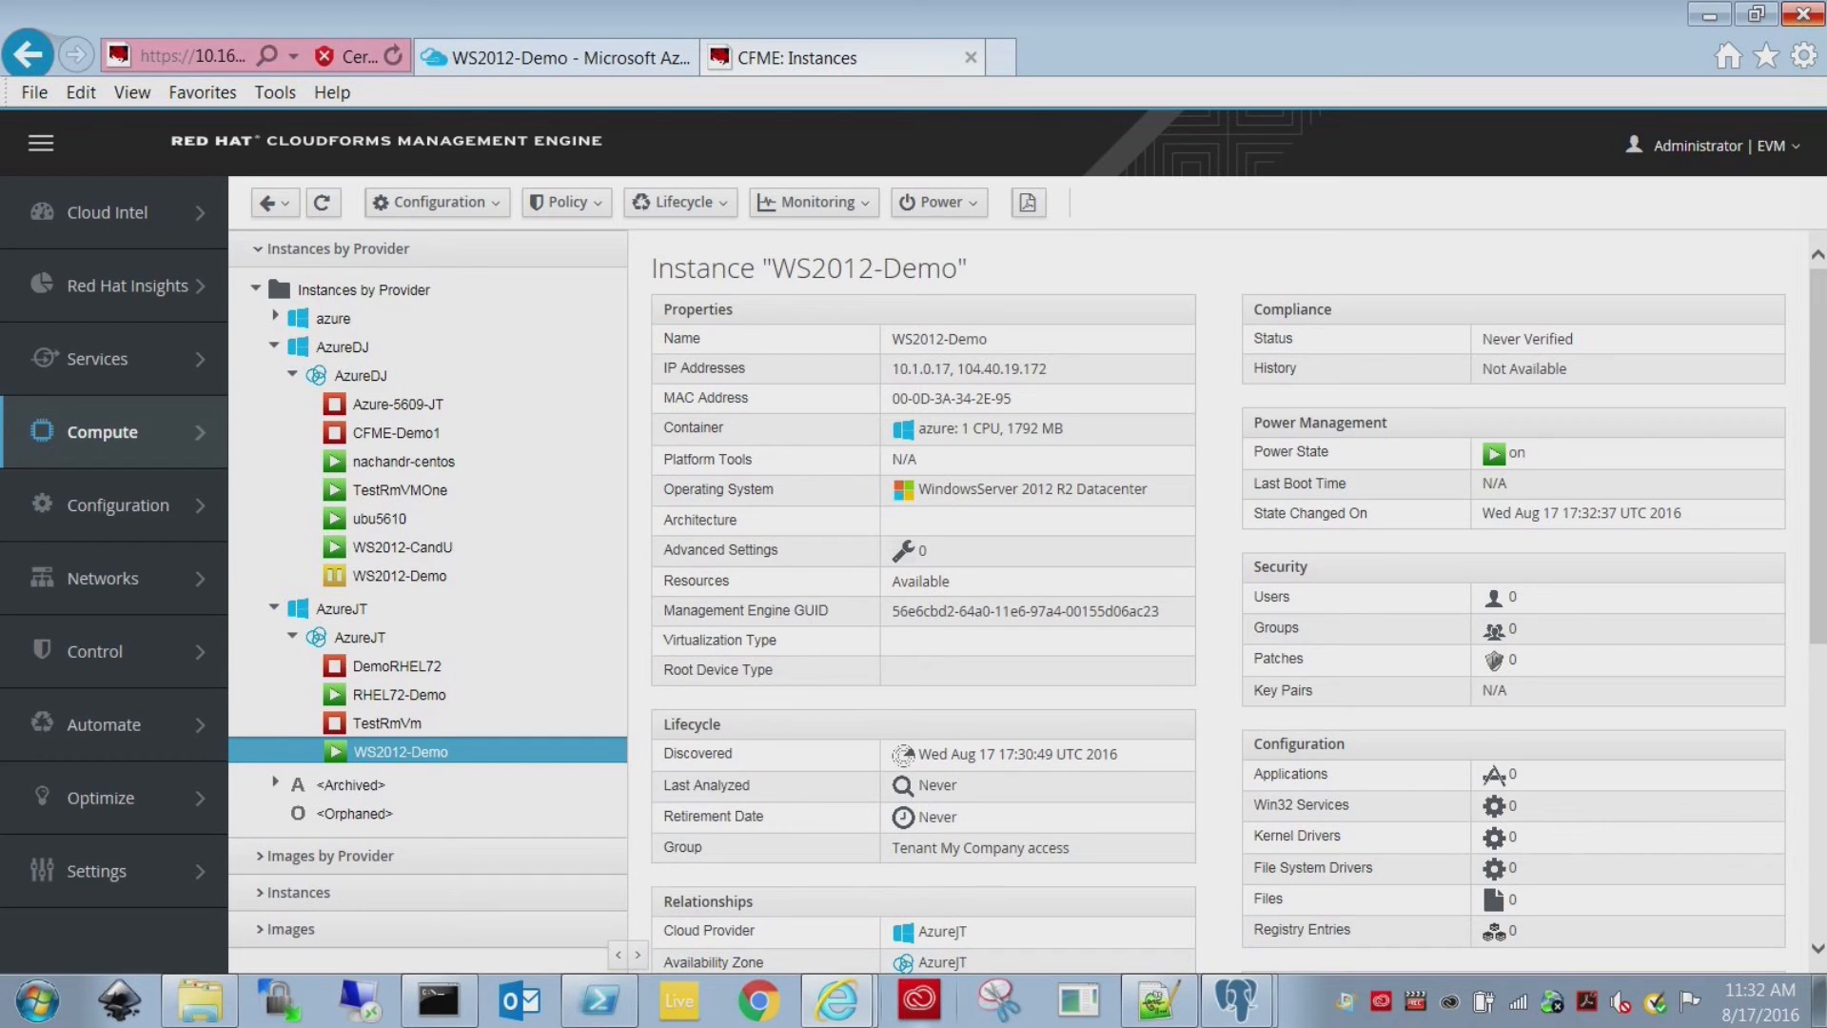
{"action": "left_click", "coordinate": [1190, 952]}
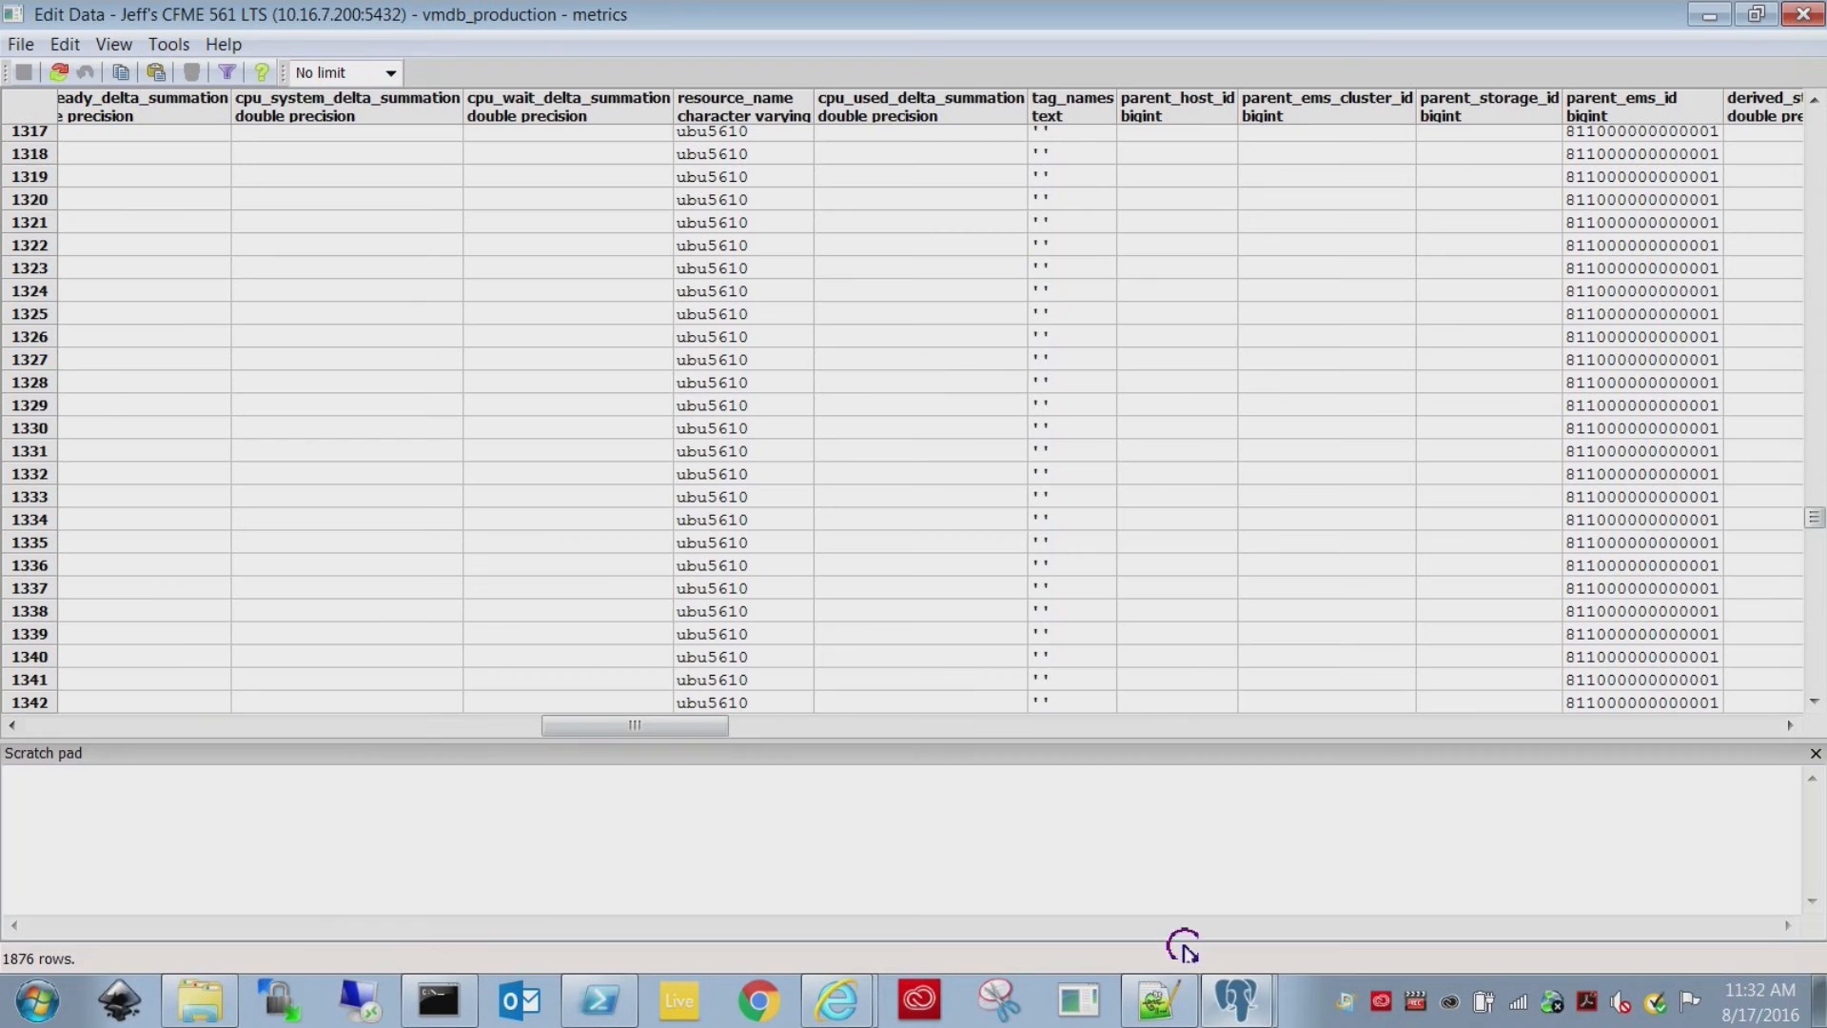
{"action": "left_click", "coordinate": [58, 74]}
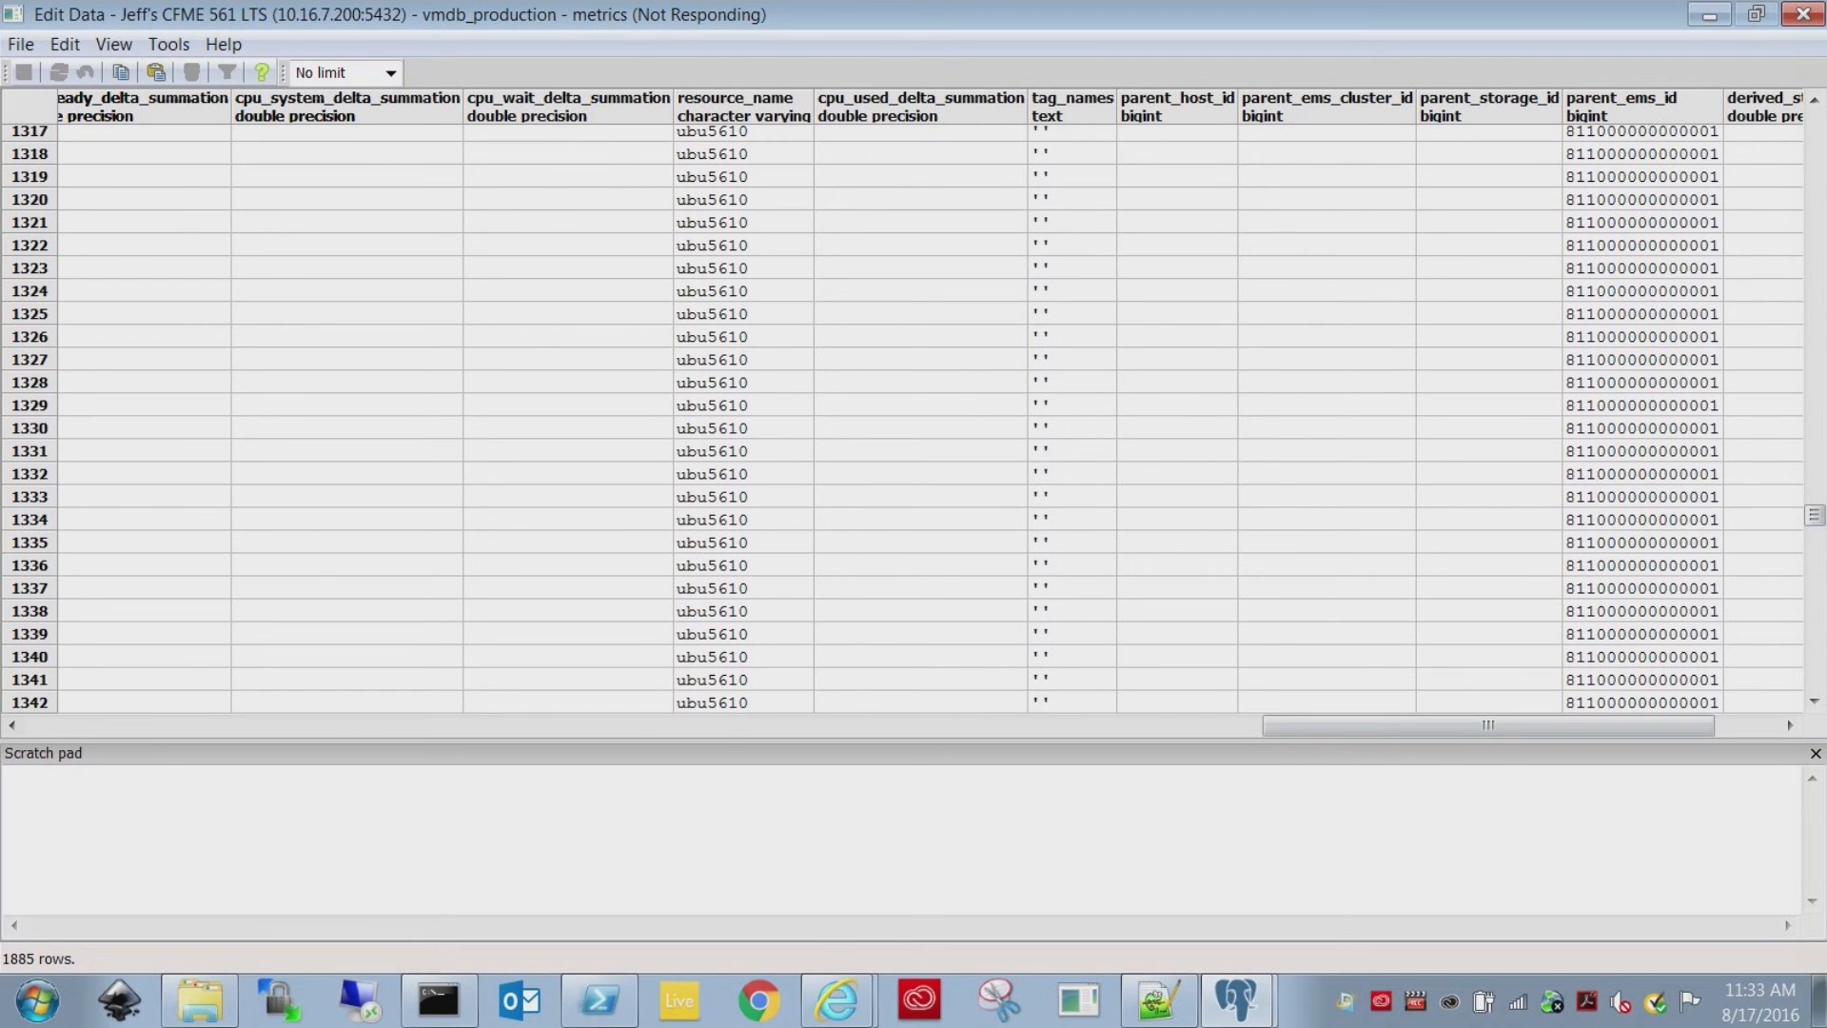
{"action": "left_click_drag", "start_coordinate": [1817, 526], "coordinate": [1815, 587]}
{"action": "left_click_drag", "start_coordinate": [758, 540], "coordinate": [762, 571]}
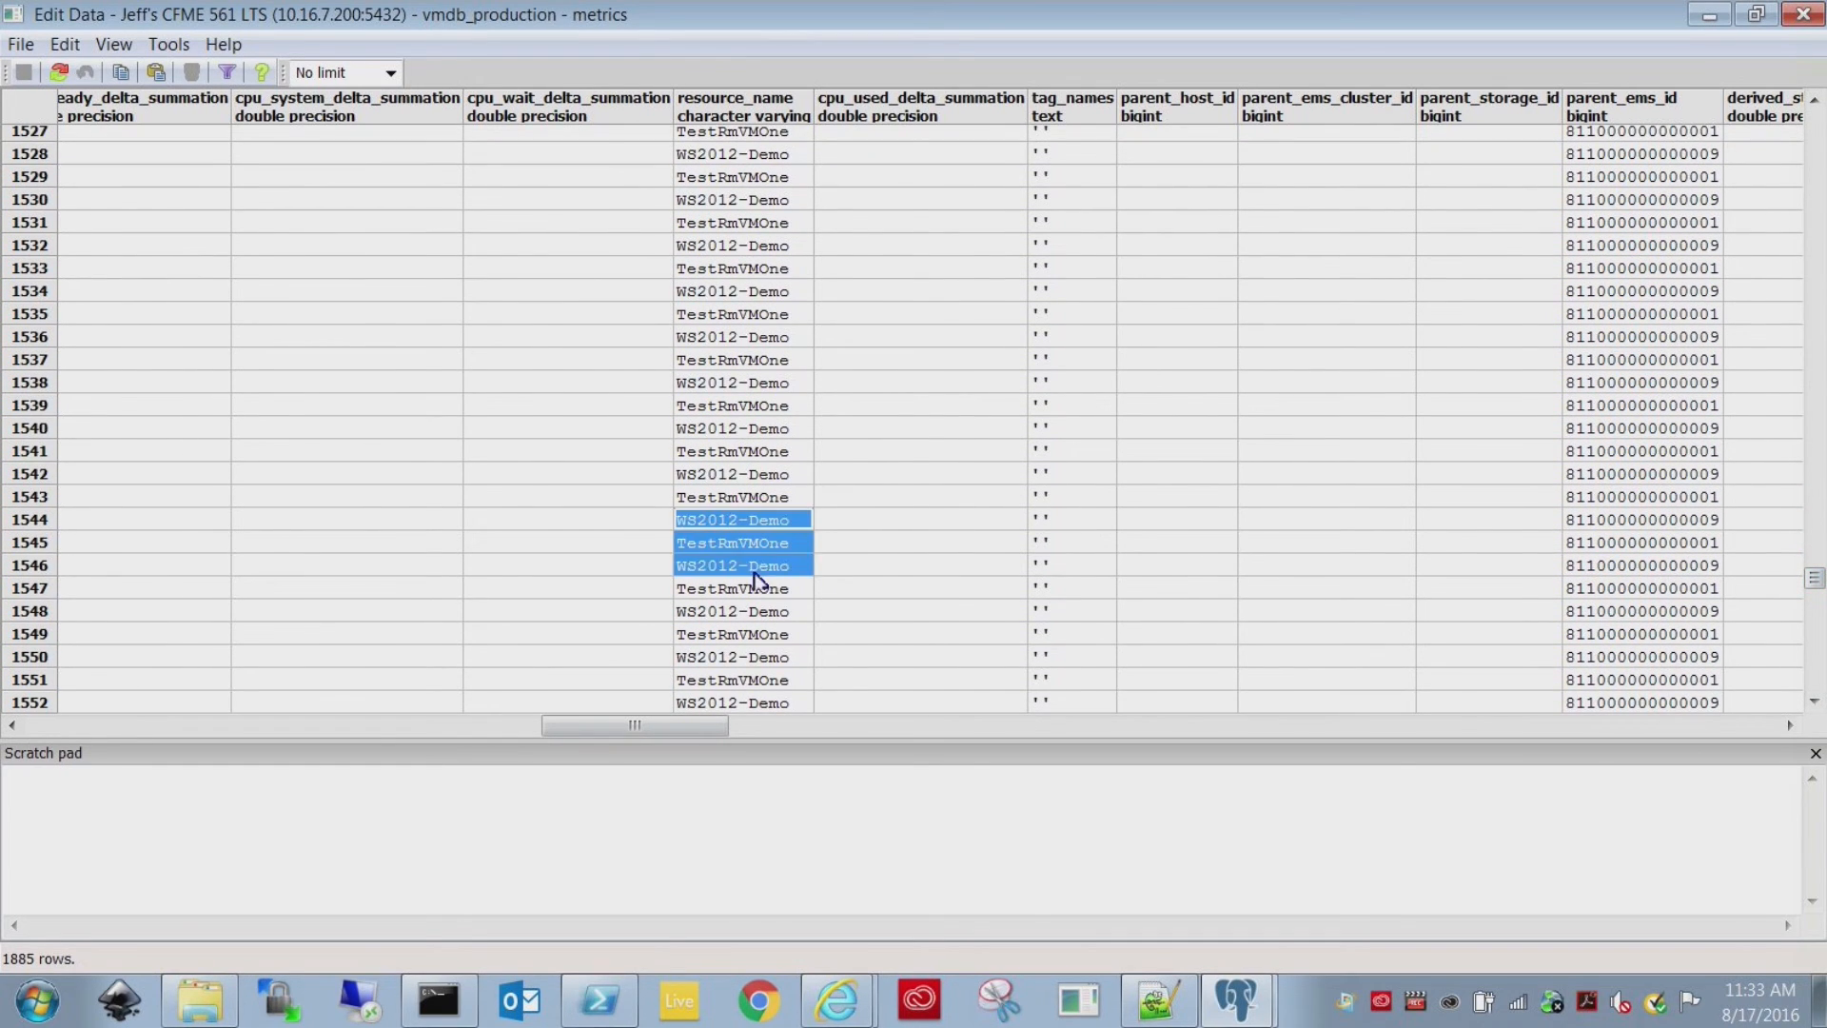
{"action": "scroll", "coordinate": [788, 561], "scroll_direction": "down", "scroll_amount": 6}
{"action": "scroll", "coordinate": [788, 561], "scroll_direction": "down", "scroll_amount": 20}
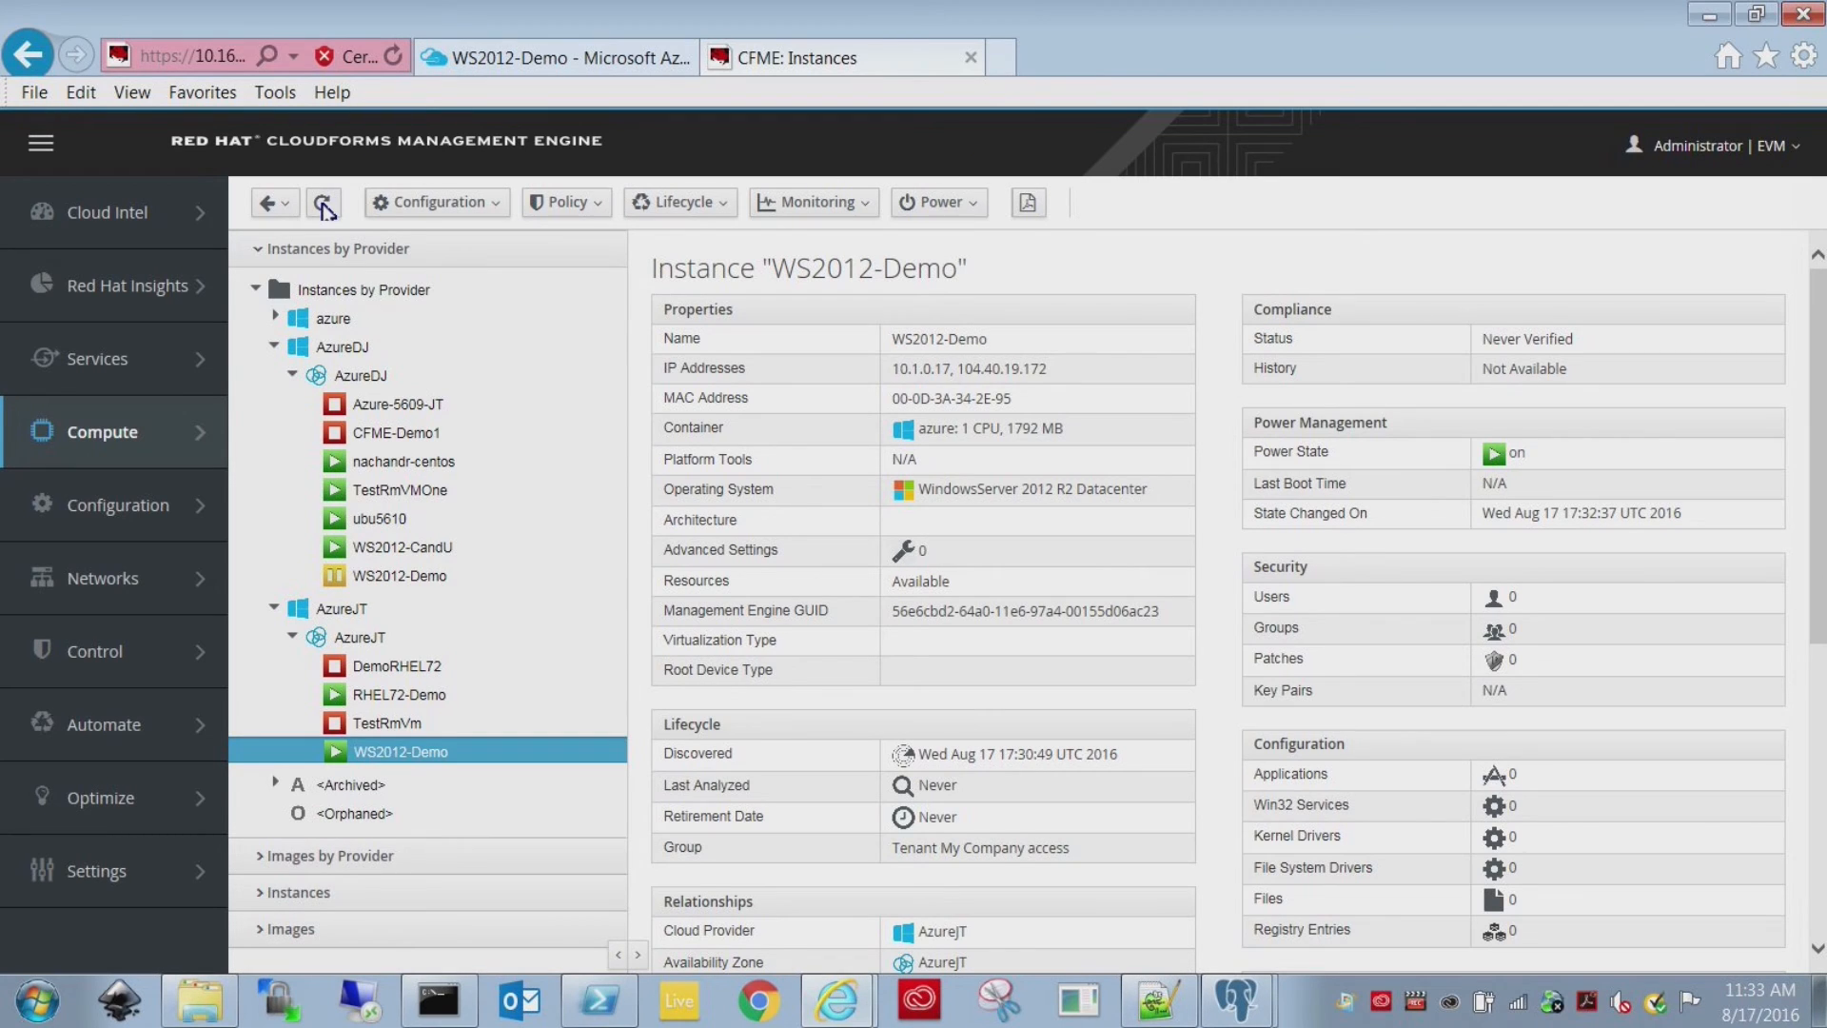
Refresh the WS2012-Demo instance in CloudForms and open its capacity and utilization data.
{"action": "left_click", "coordinate": [325, 205]}
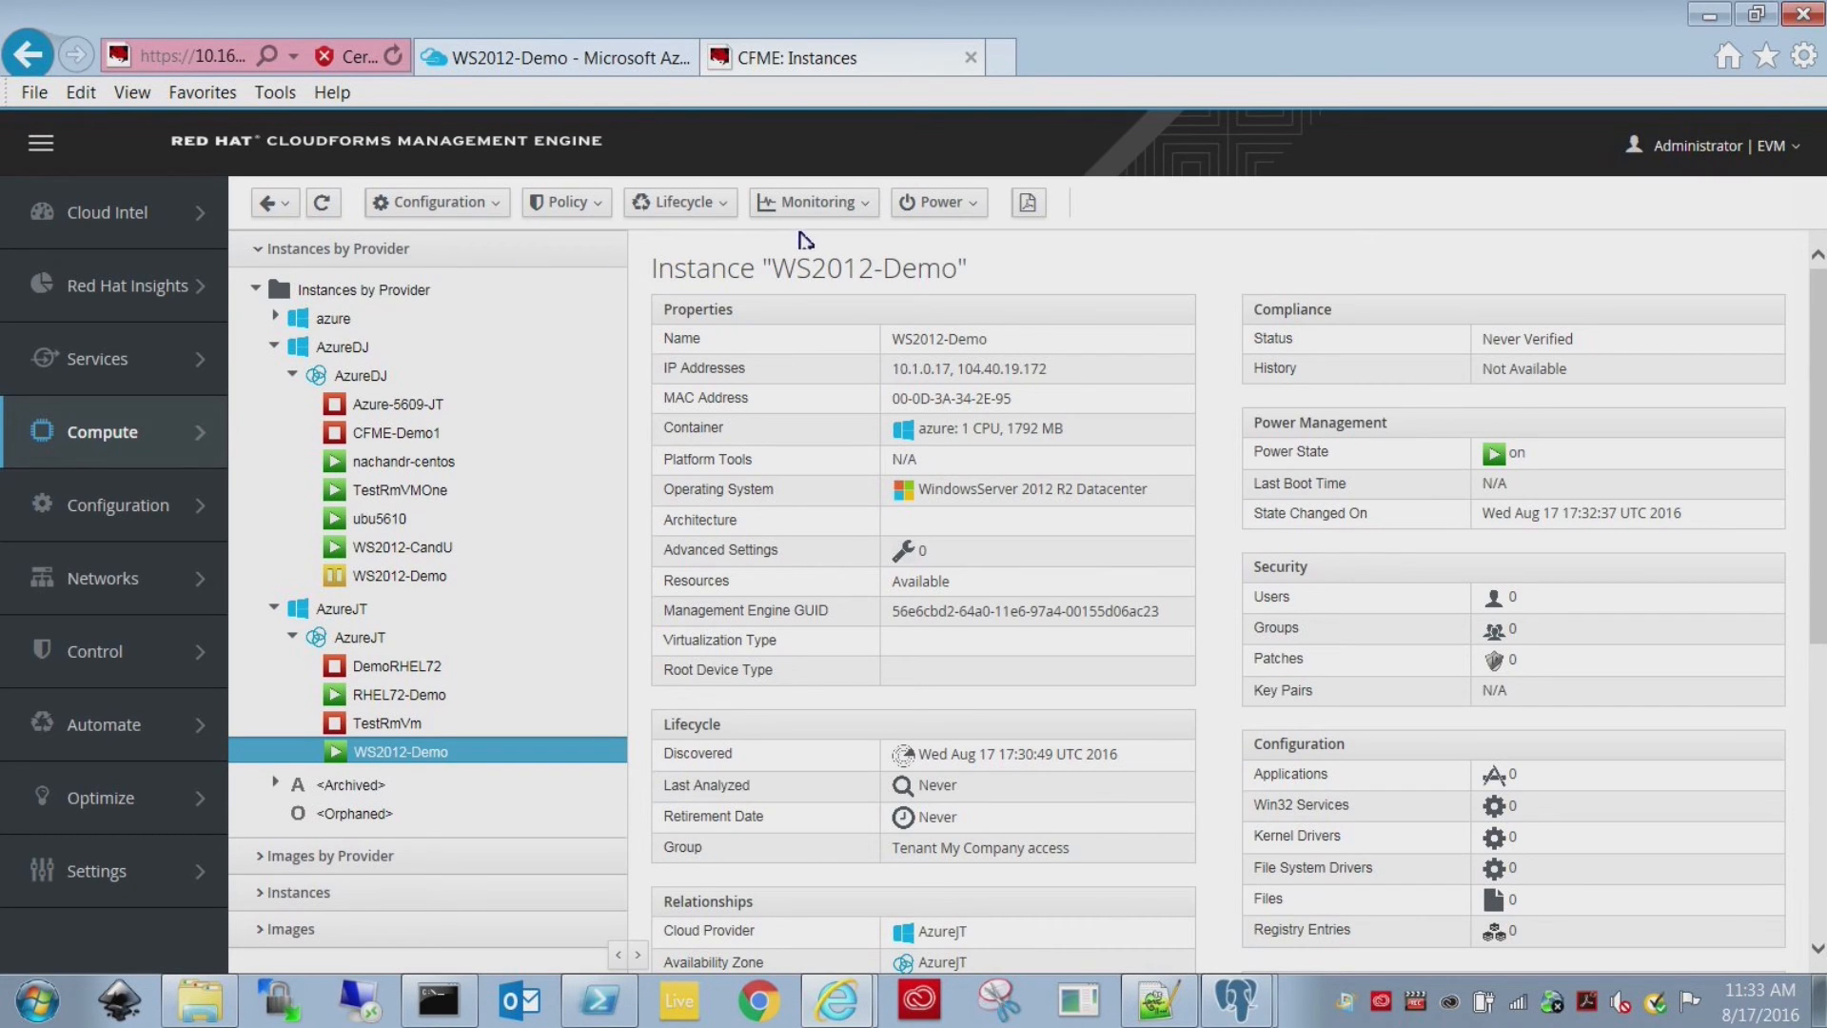
{"action": "left_click", "coordinate": [805, 202]}
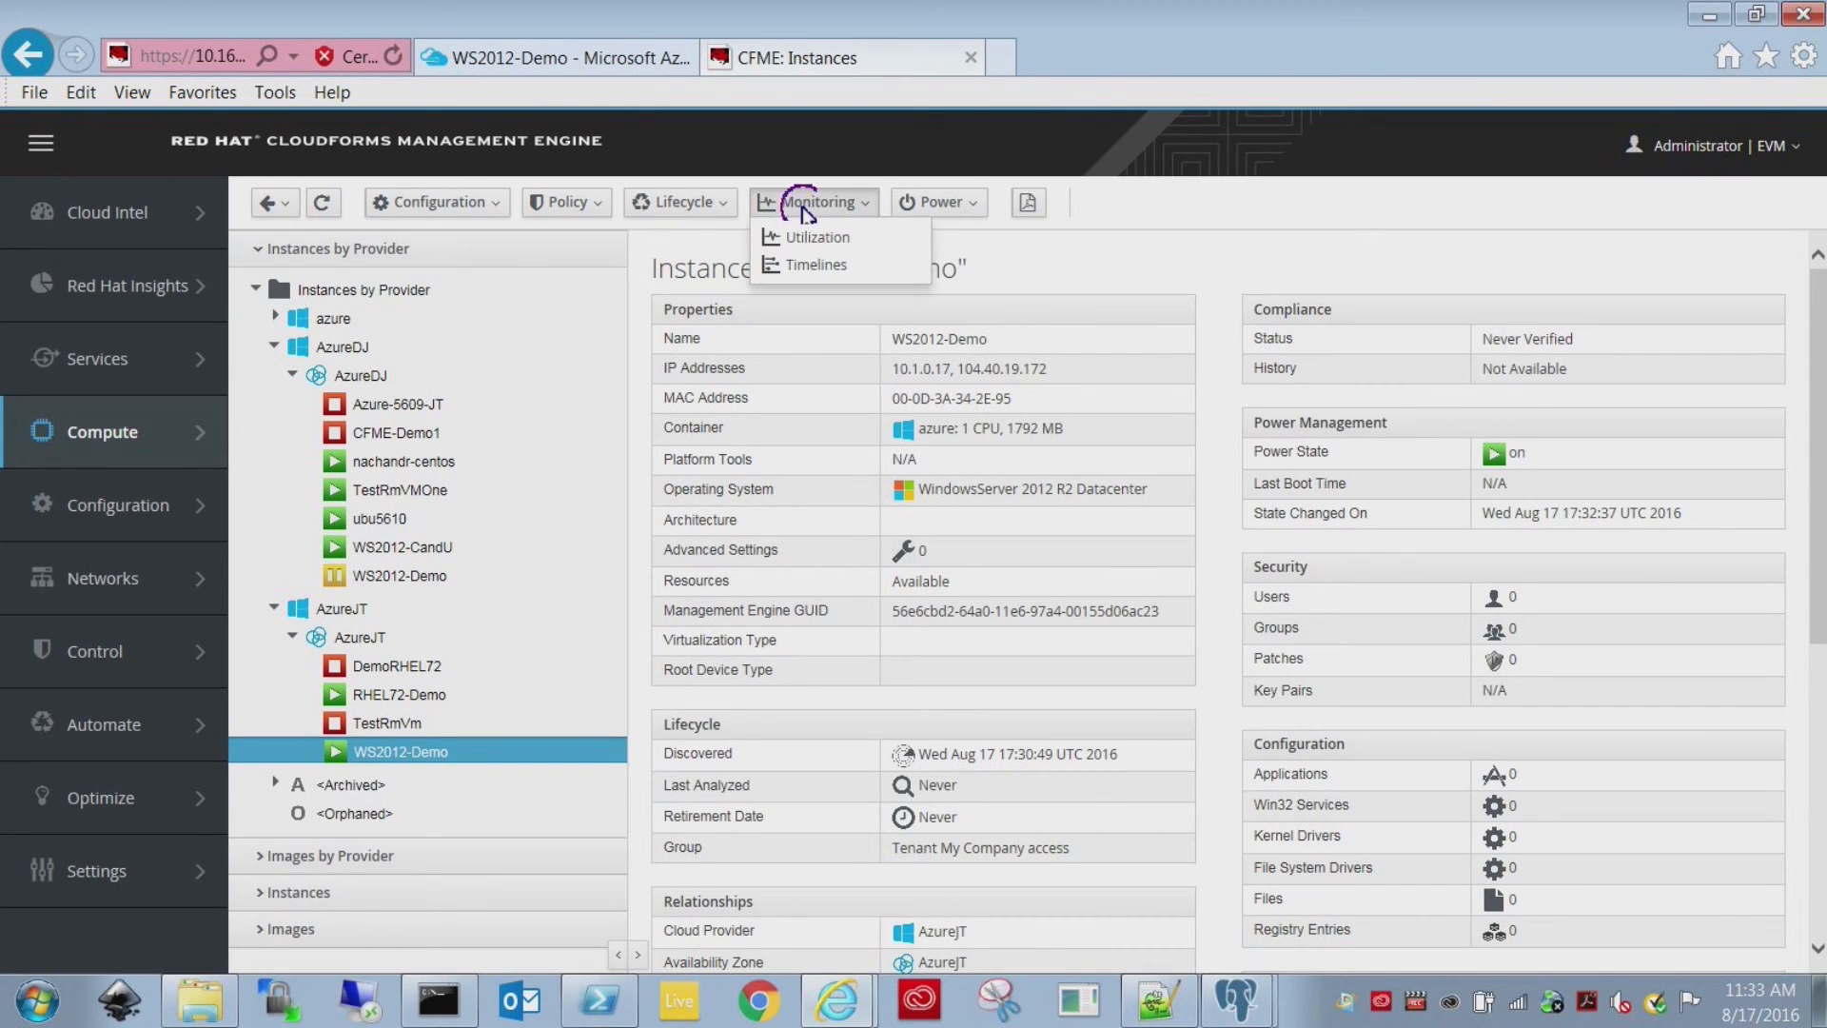
{"action": "left_click", "coordinate": [811, 238]}
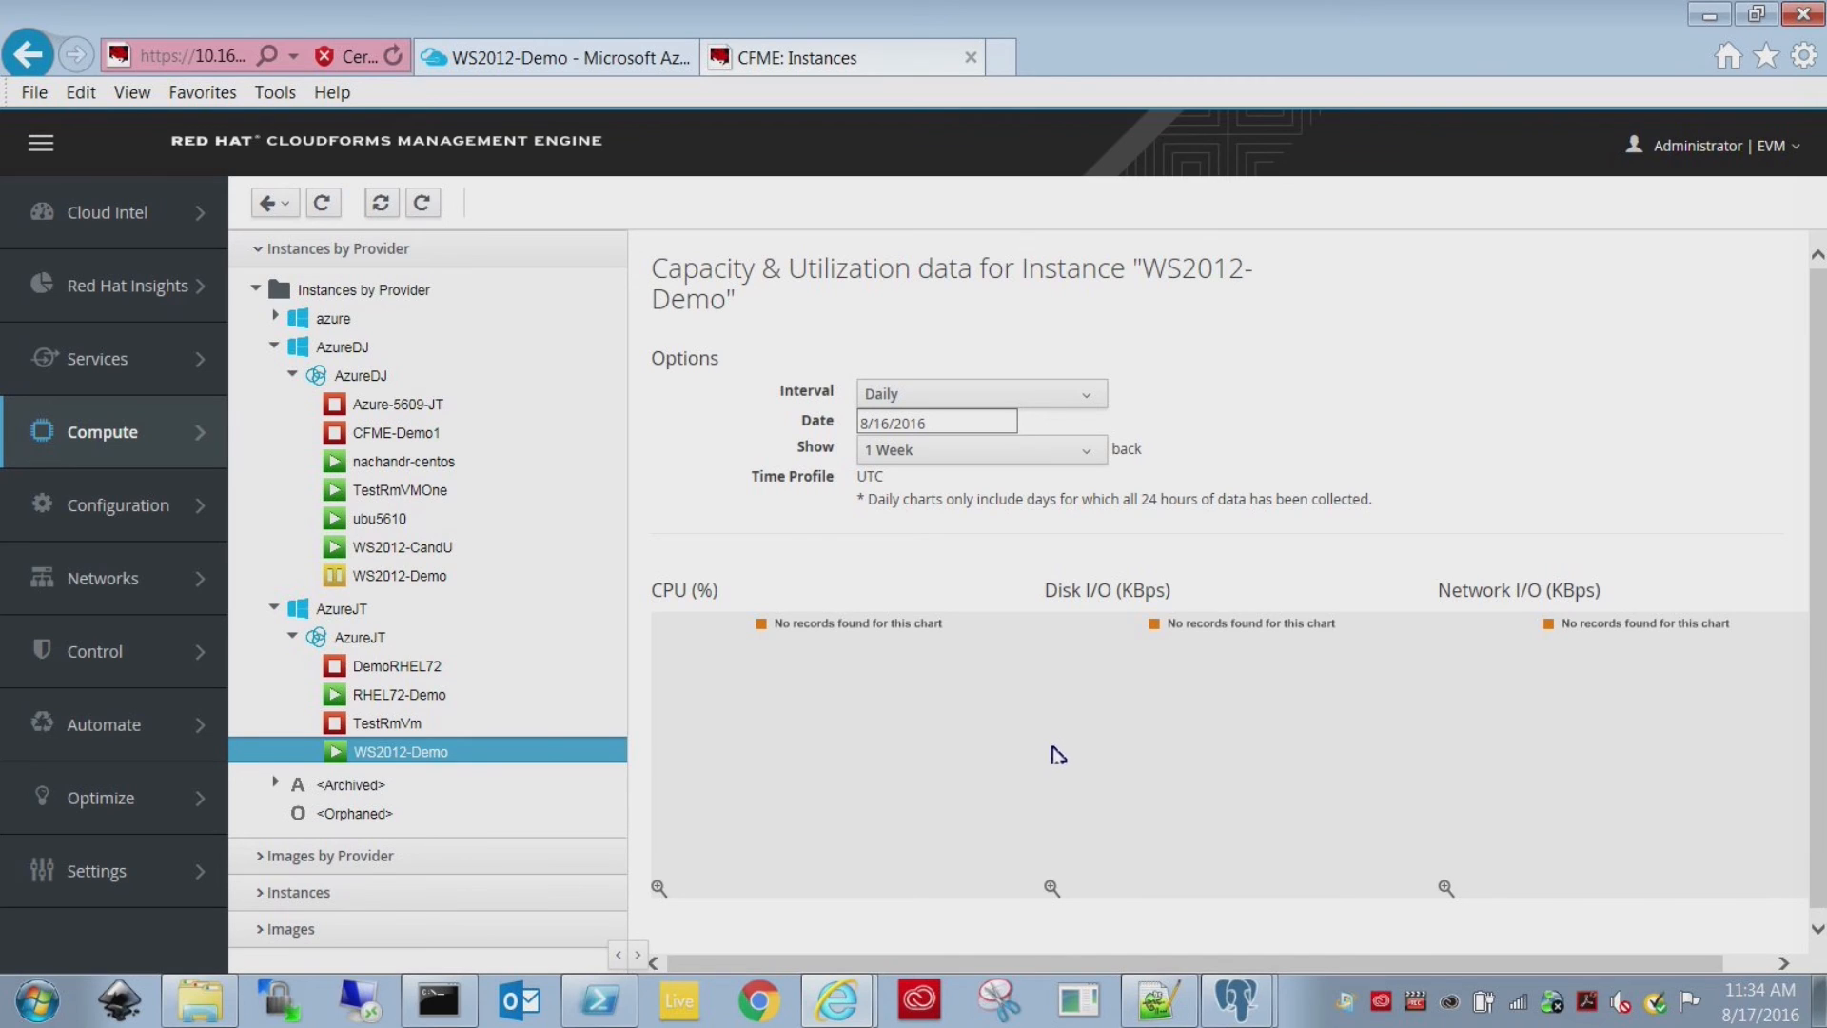
Set the WS2012-Demo charts to the Most Recent Hour interval showing 1 Hour, and compare CPU usage with the Azure portal chart.
{"action": "left_click", "coordinate": [978, 393]}
{"action": "left_click", "coordinate": [979, 480]}
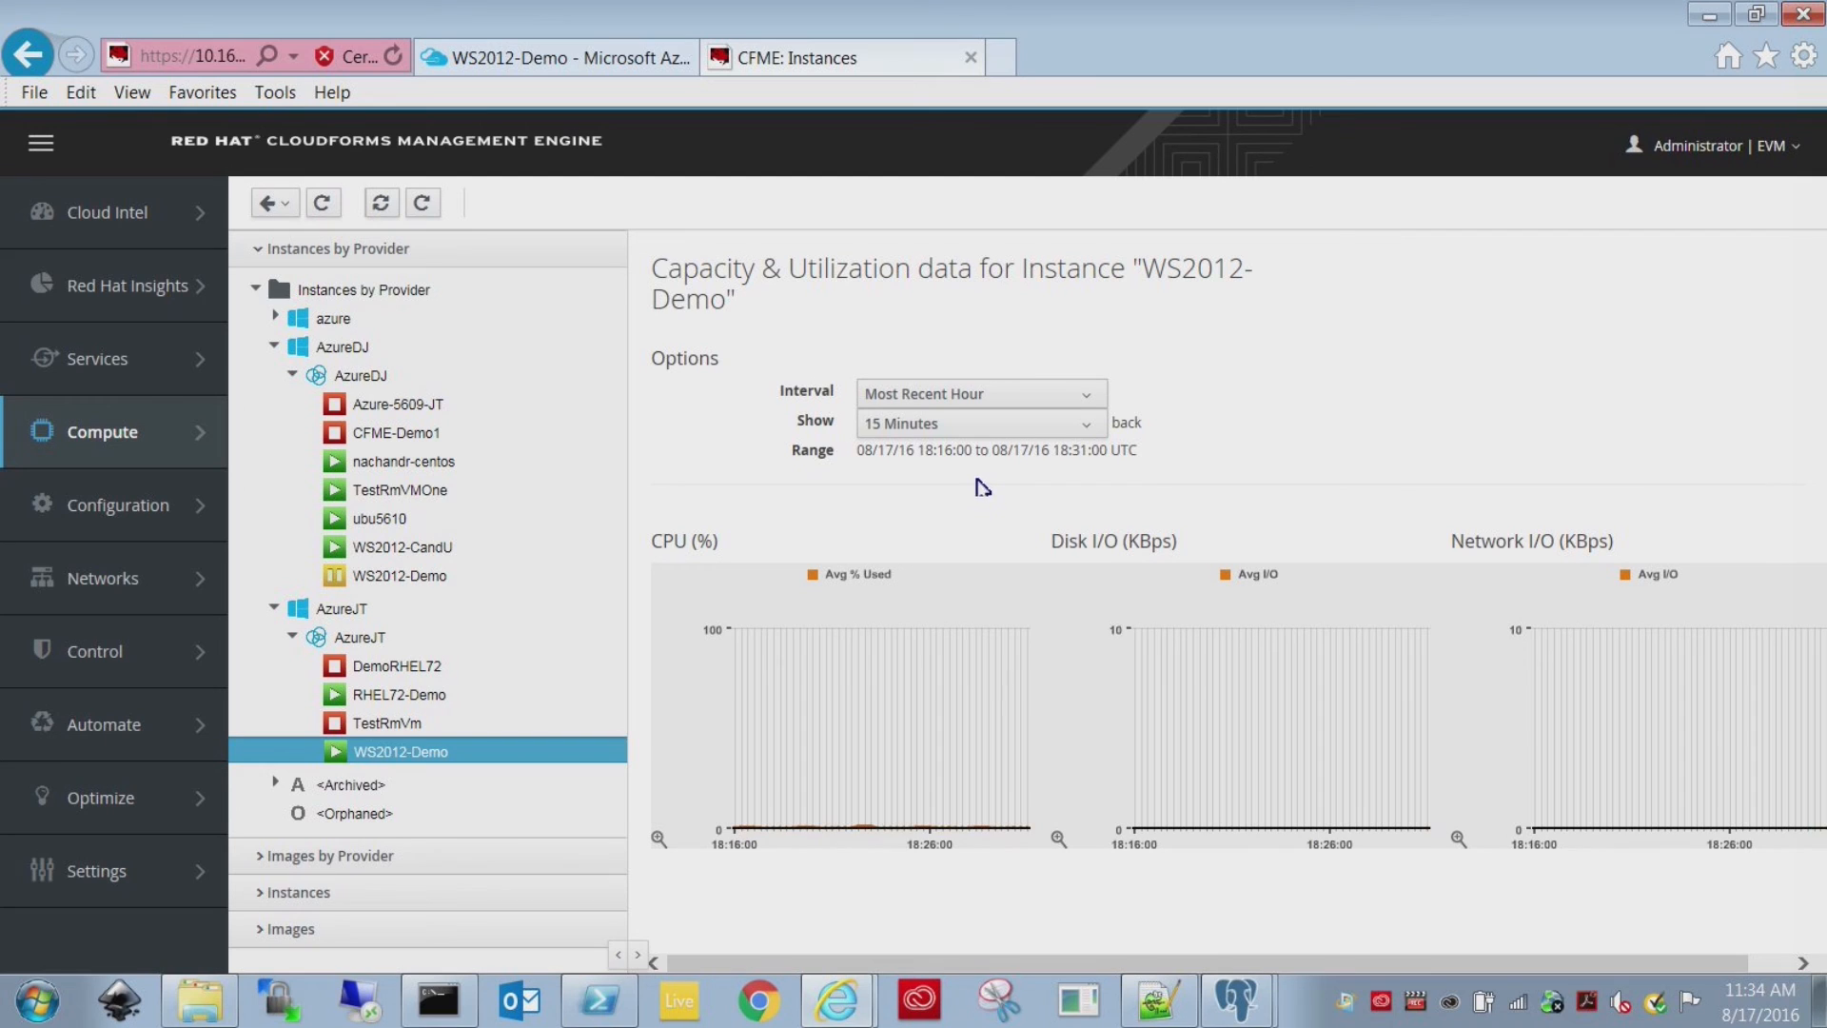
{"action": "left_click", "coordinate": [964, 434]}
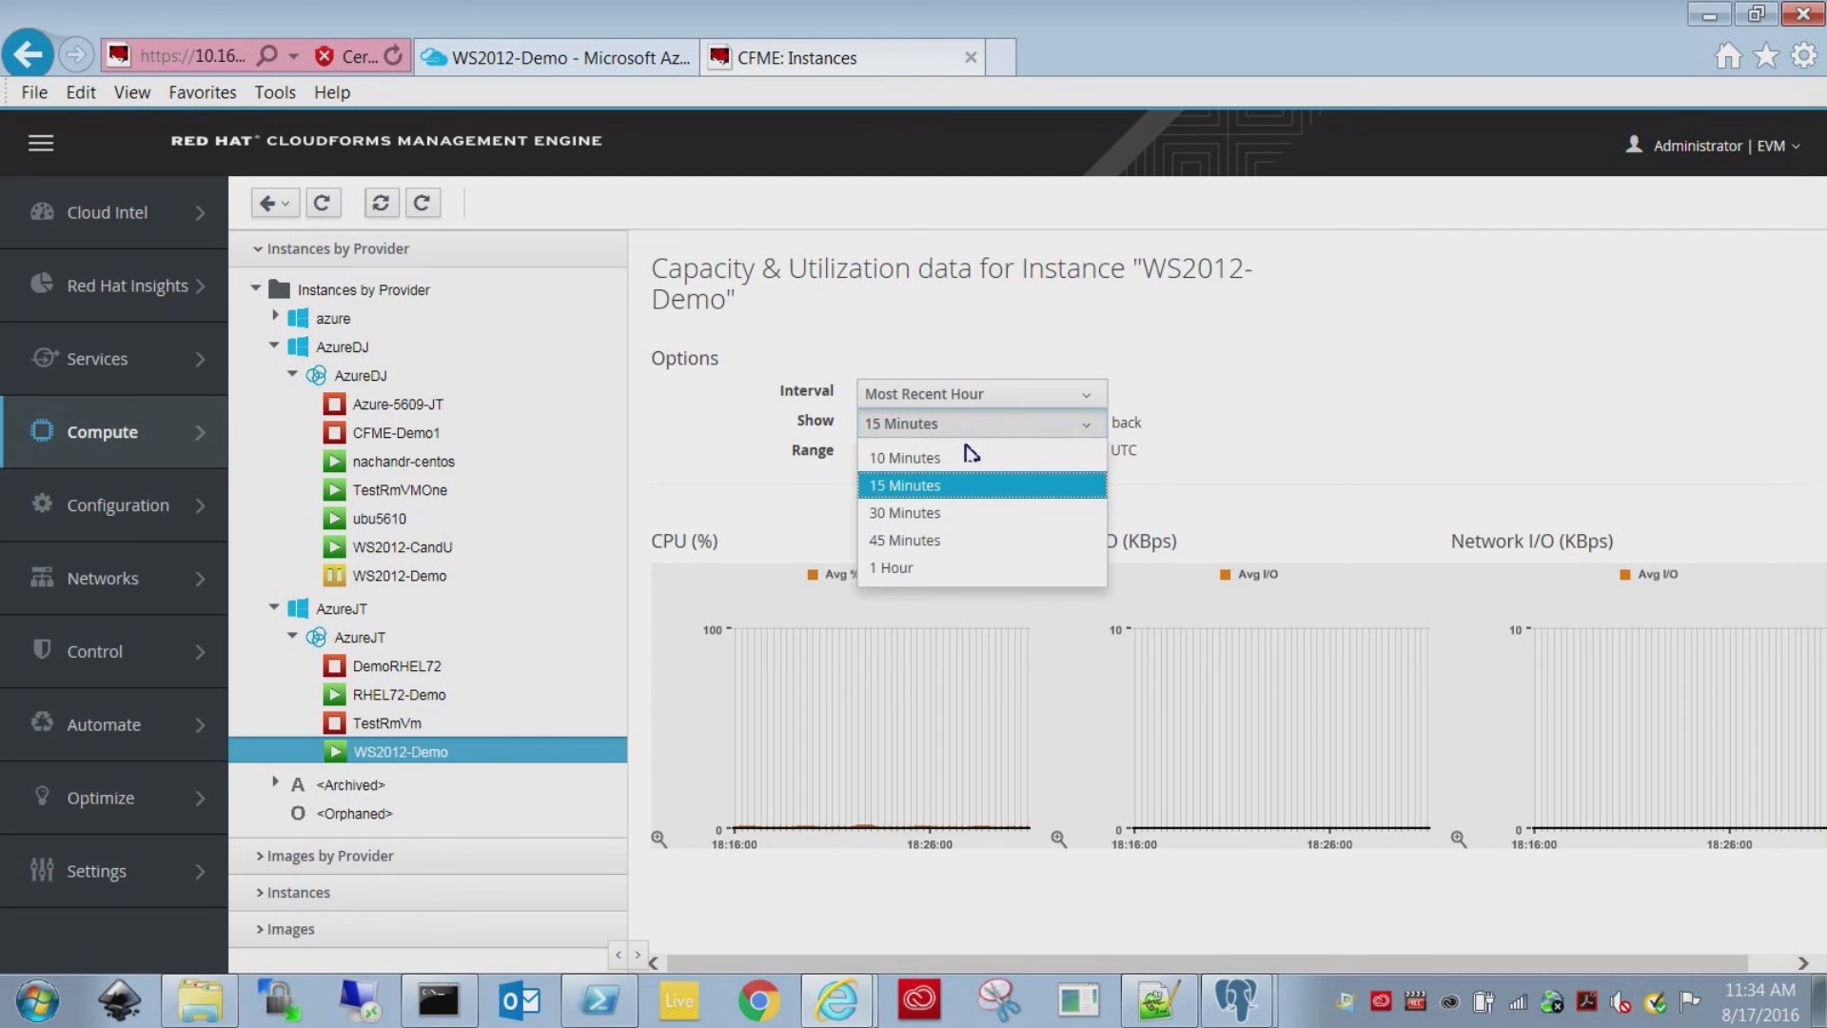
{"action": "left_click", "coordinate": [943, 571]}
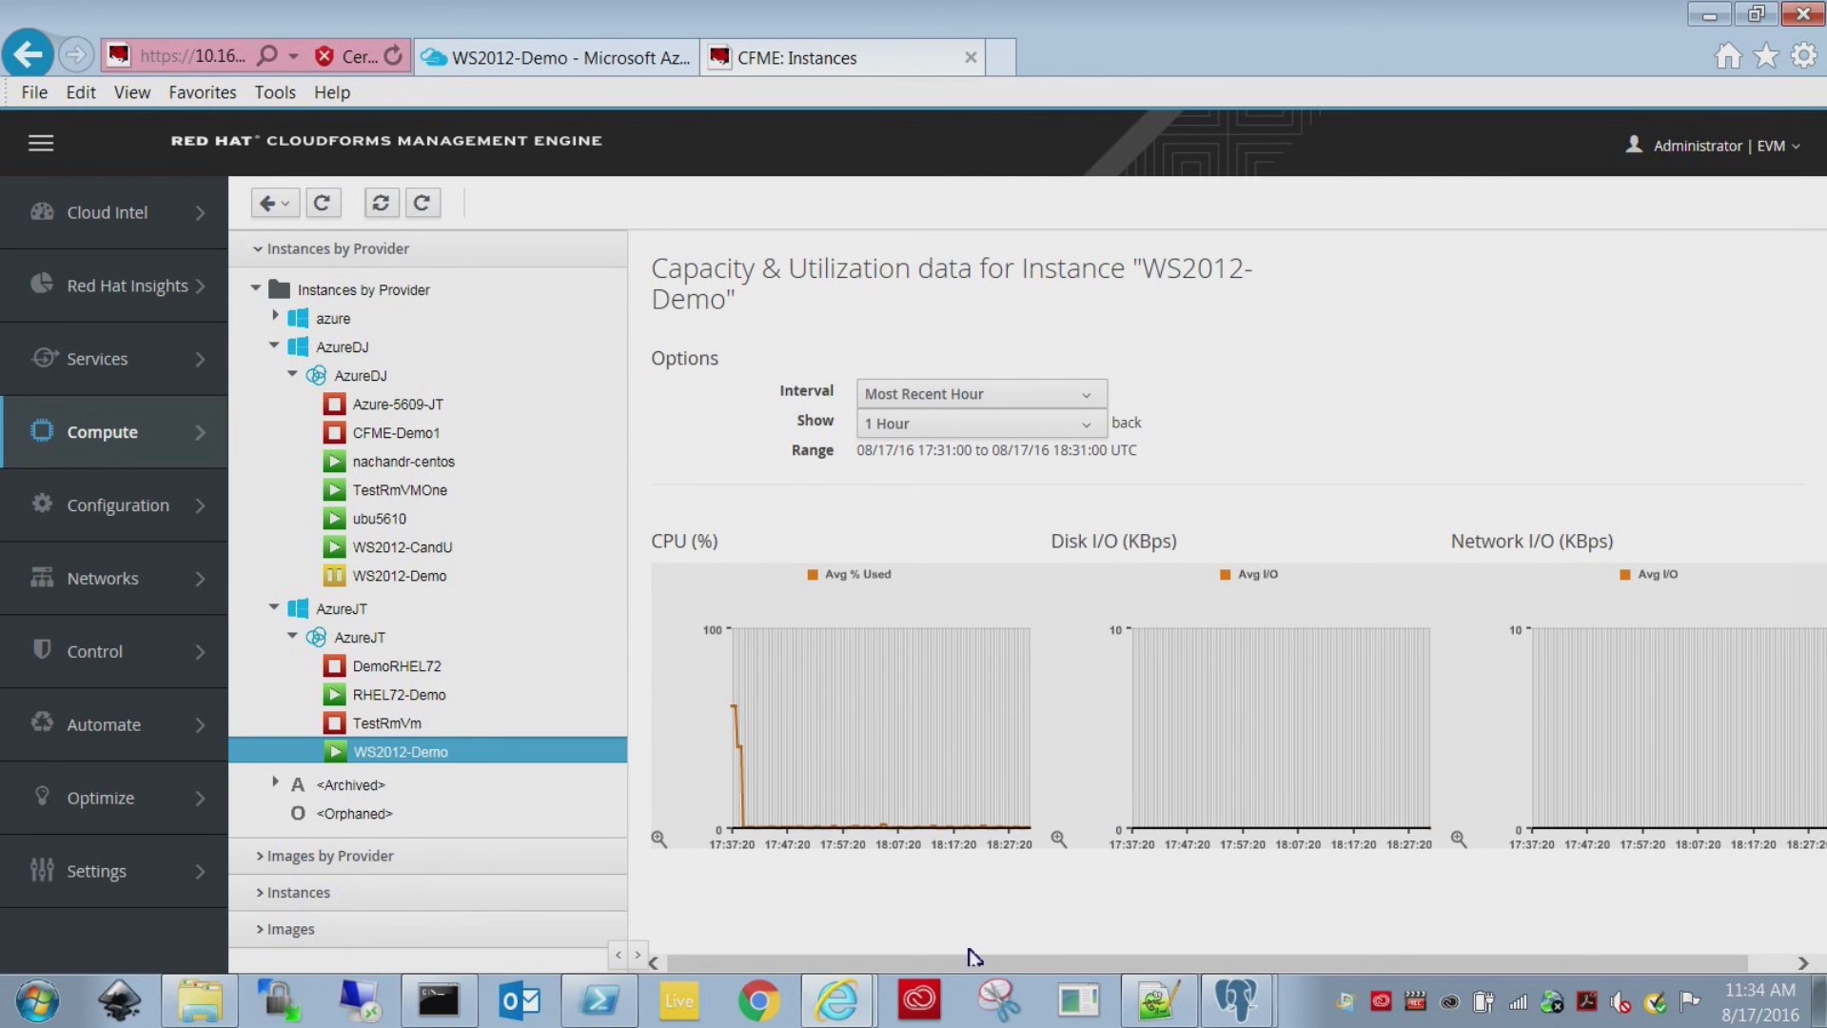
{"action": "left_click", "coordinate": [571, 59]}
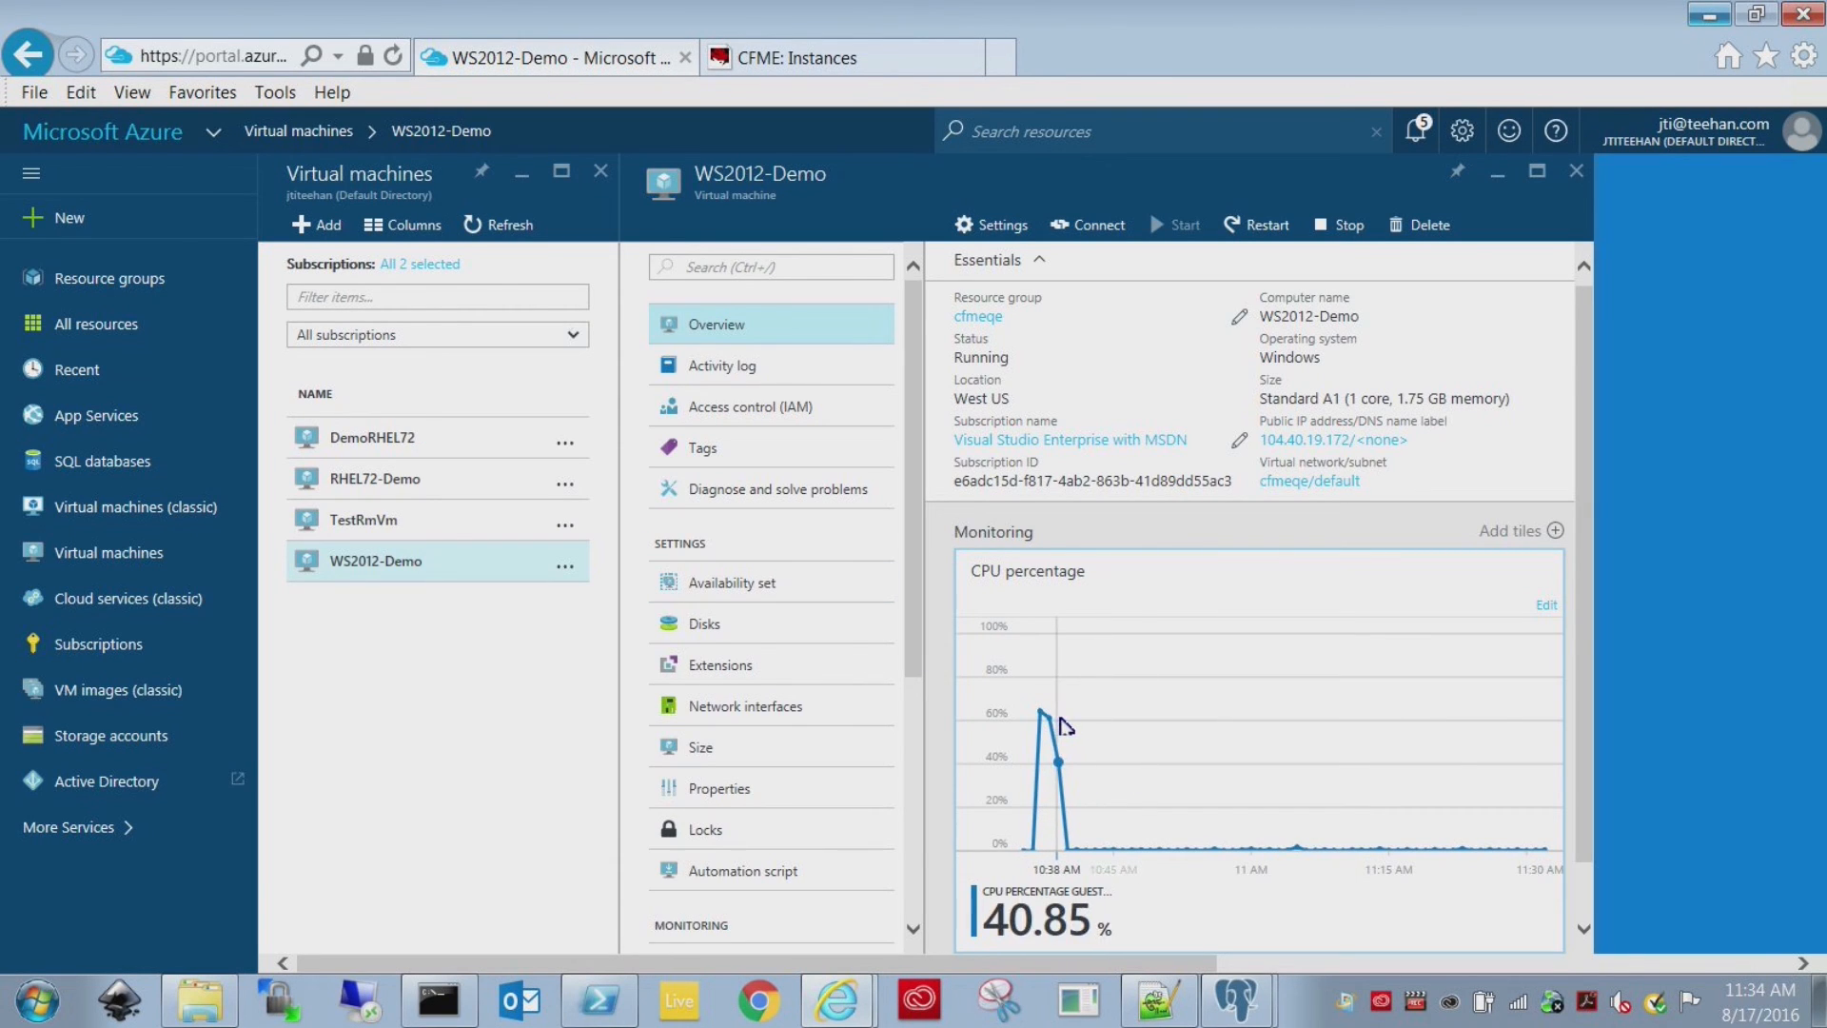
{"action": "key", "text": "ctrl+Tab"}
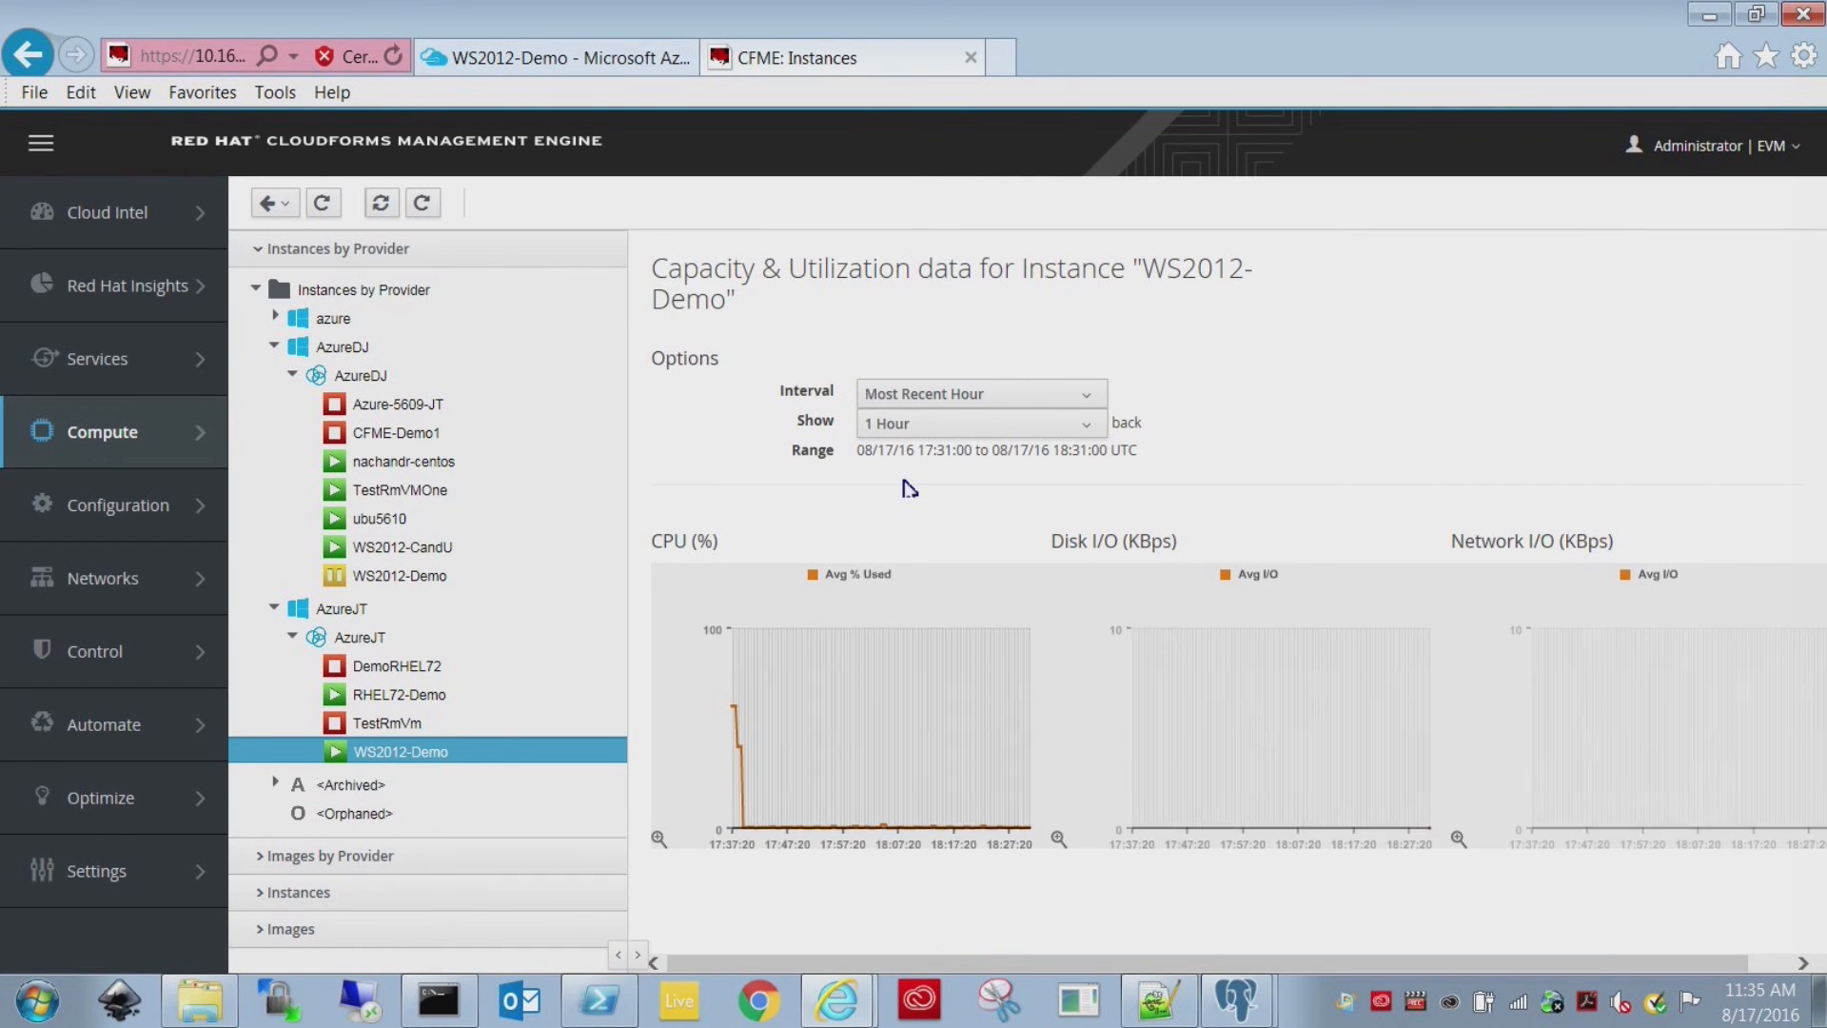
Open the utilization data for RHEL72-Demo under AzureJT and set its charts to Most Recent Hour showing 1 Hour.
{"action": "left_click", "coordinate": [427, 696]}
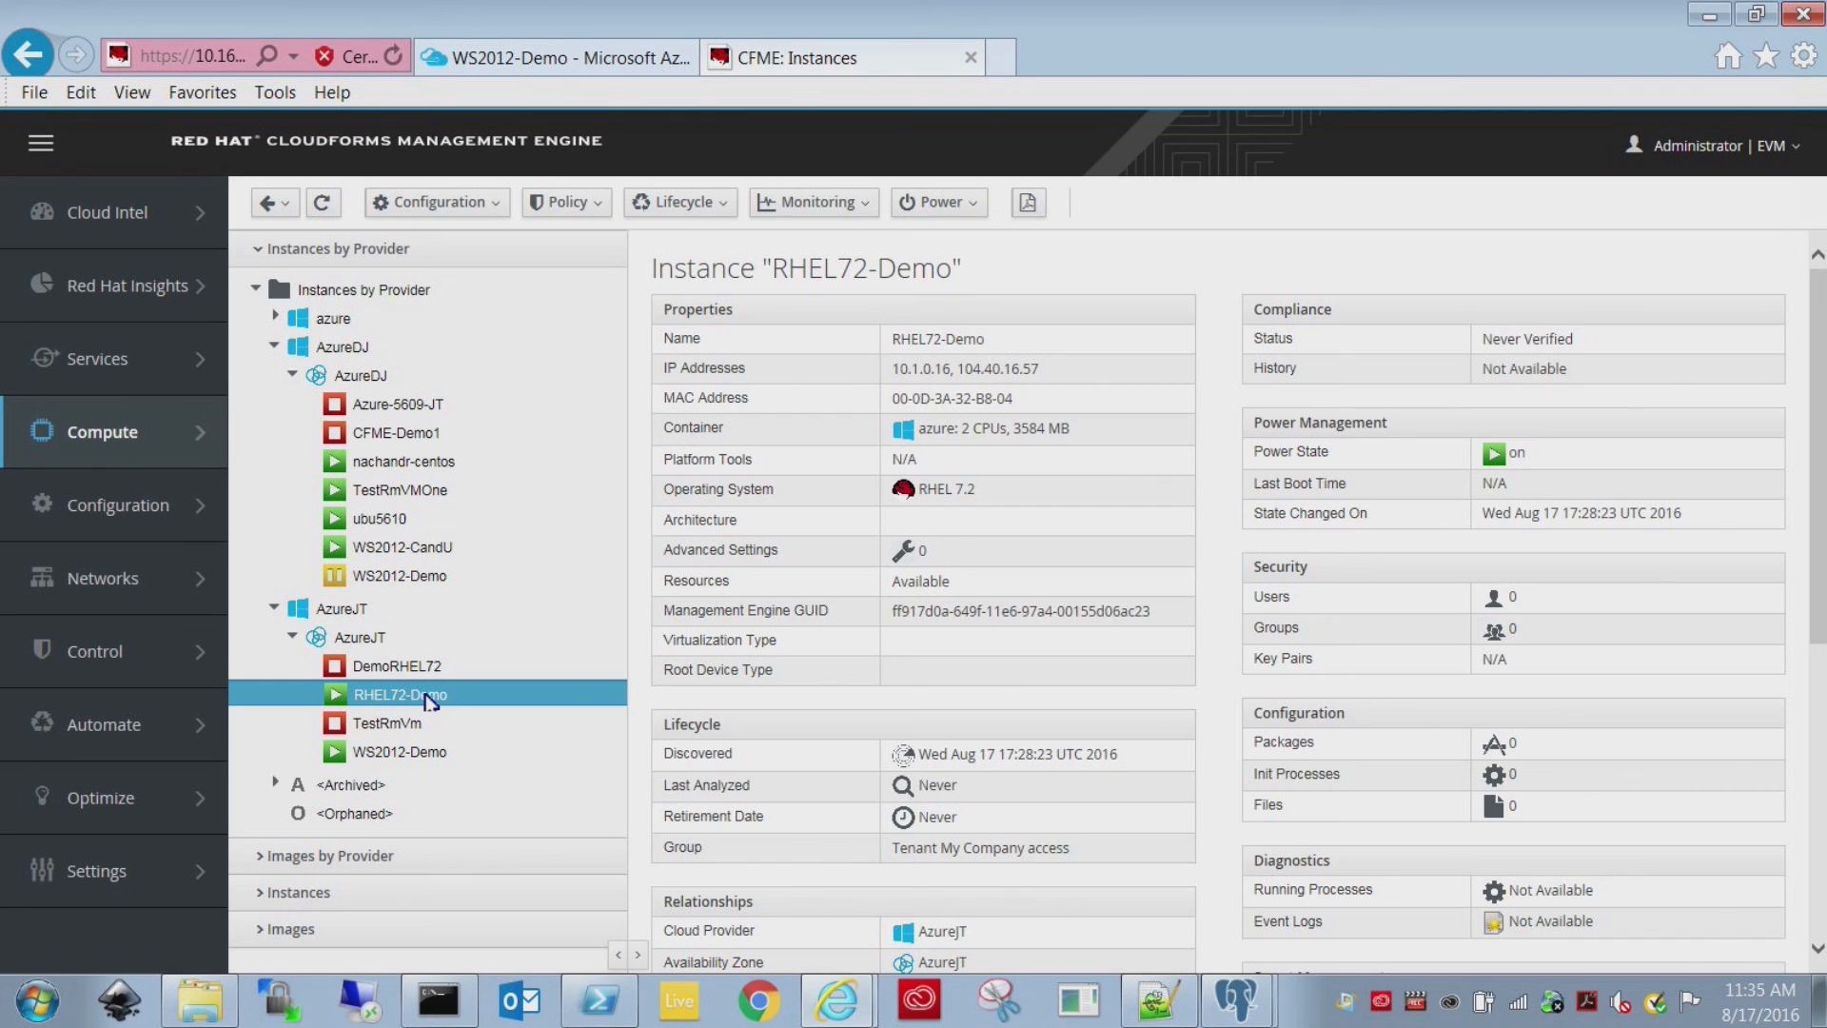
{"action": "left_click", "coordinate": [817, 207]}
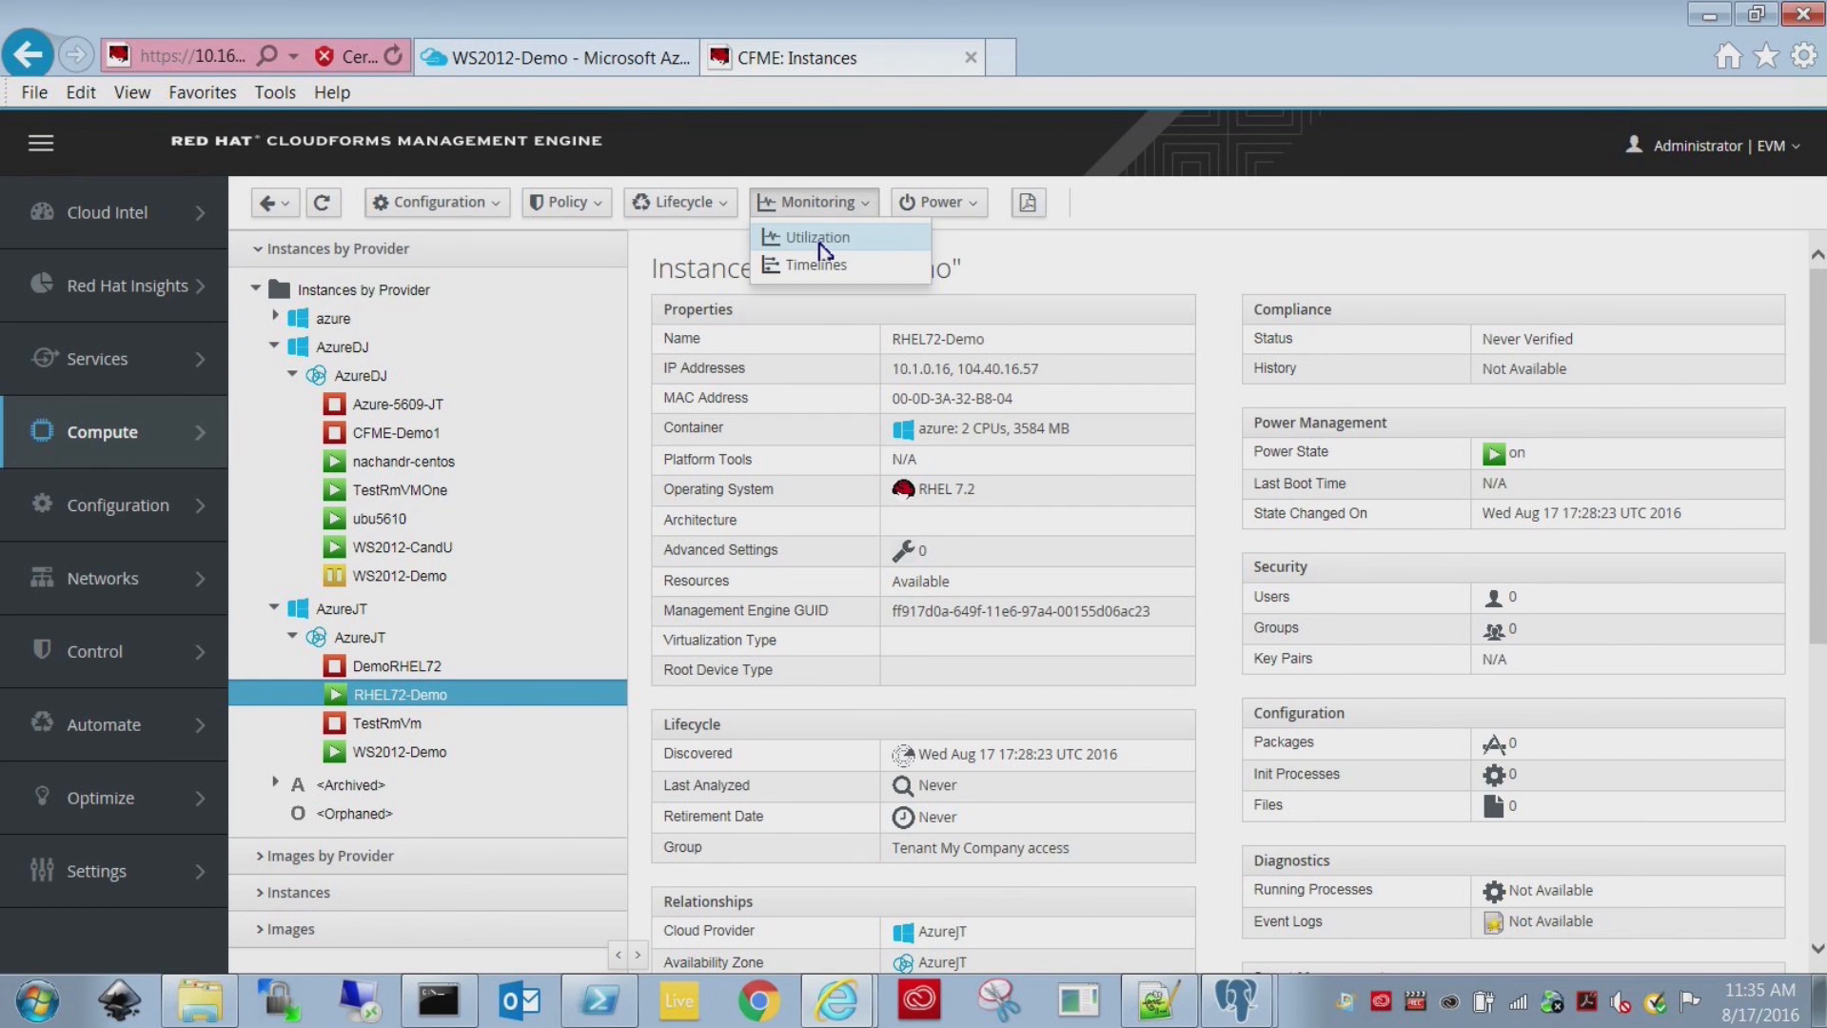
{"action": "left_click", "coordinate": [819, 240]}
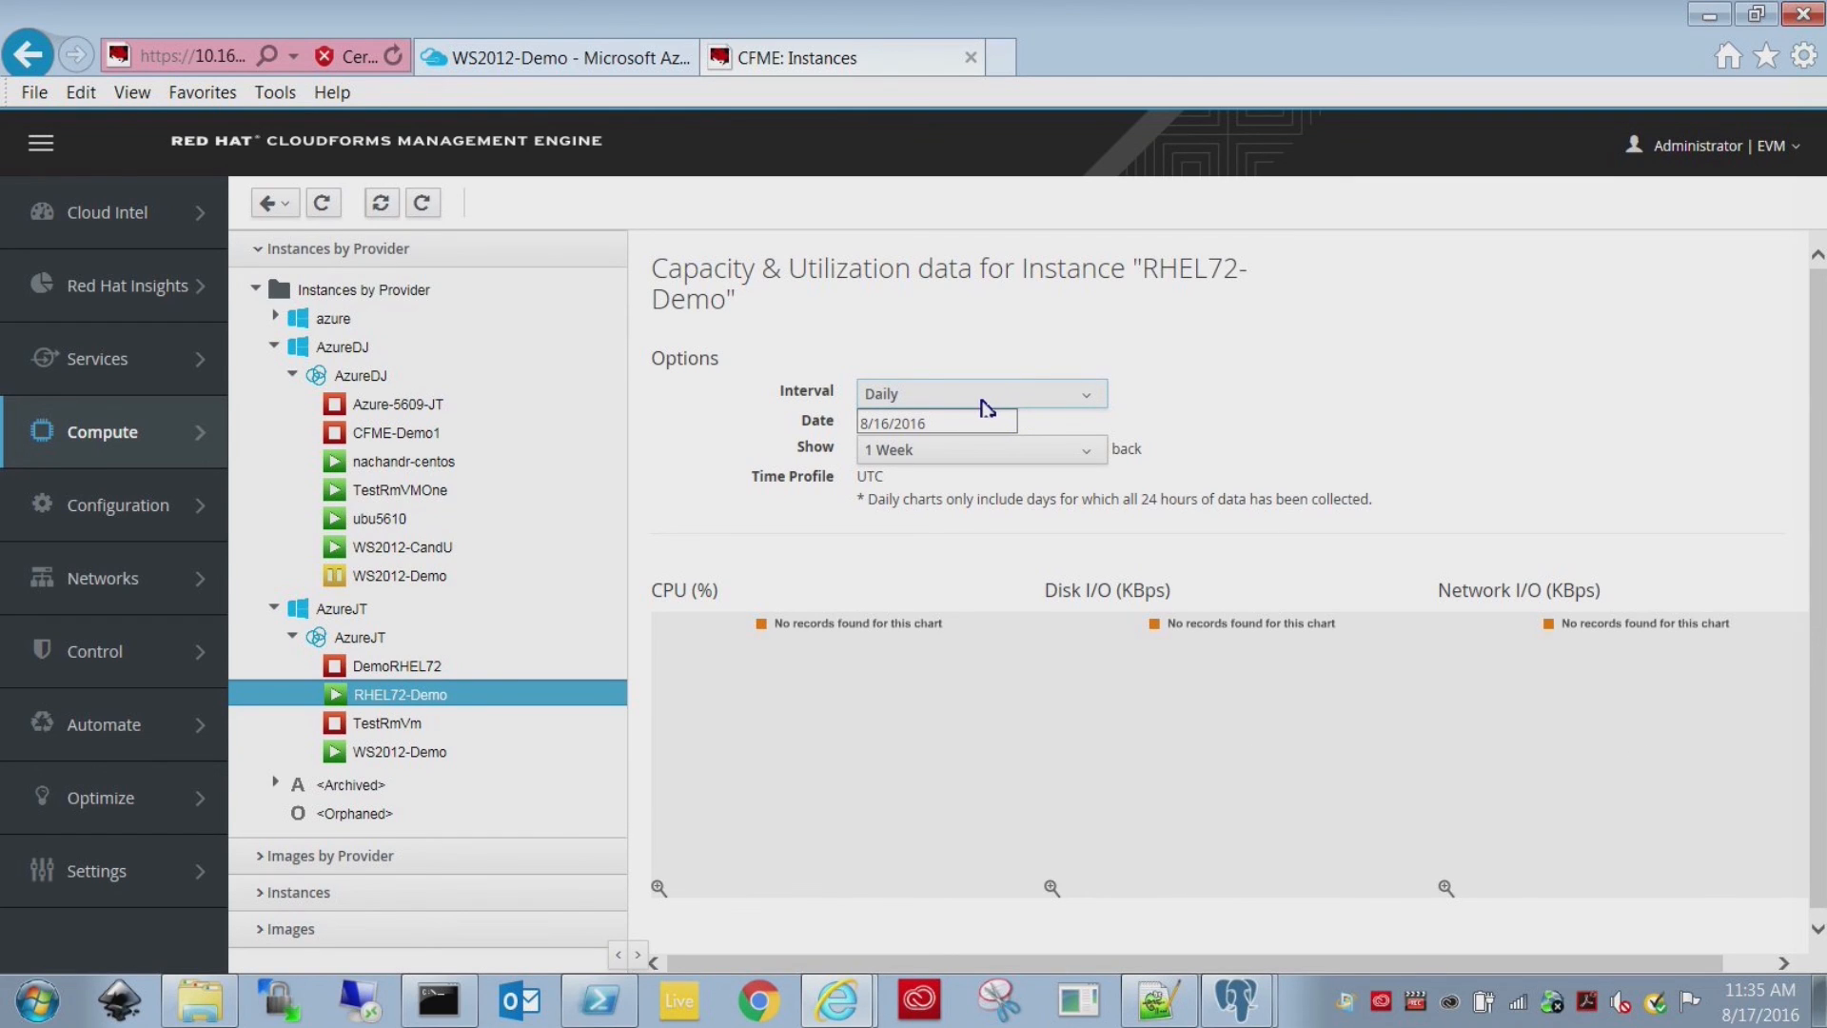
{"action": "left_click", "coordinate": [972, 396]}
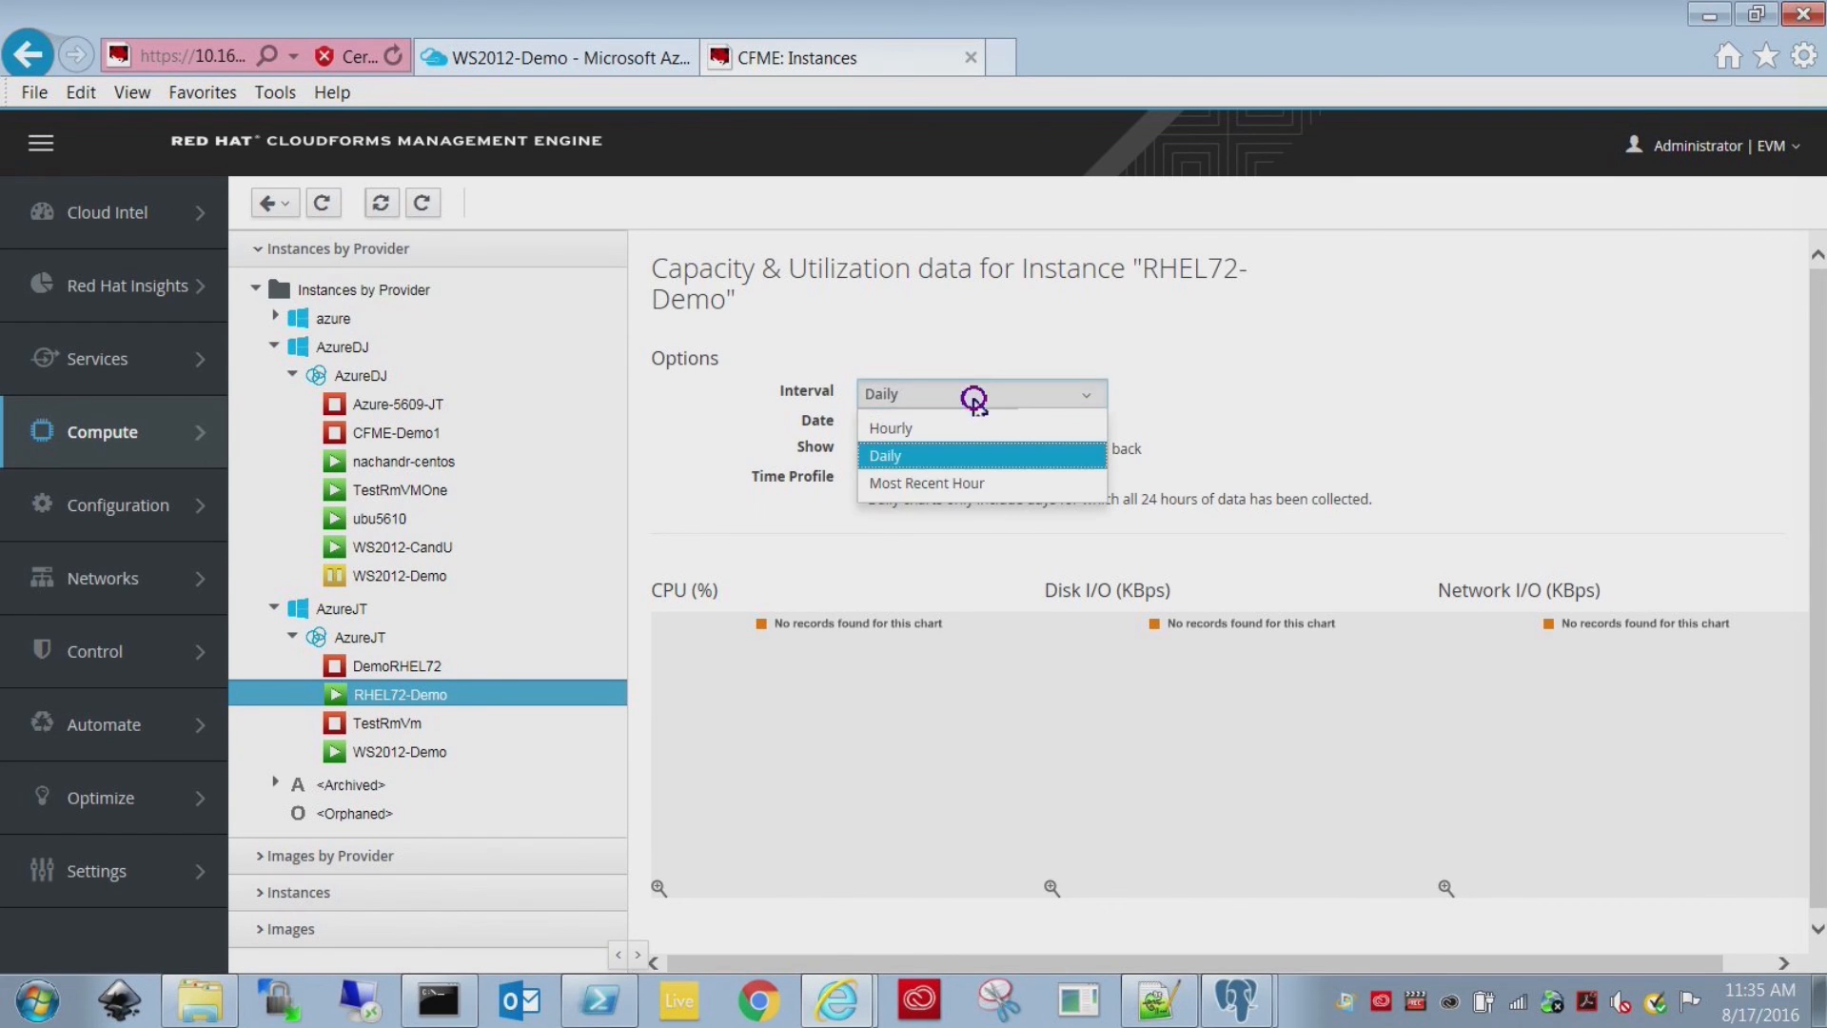
{"action": "left_click", "coordinate": [969, 483]}
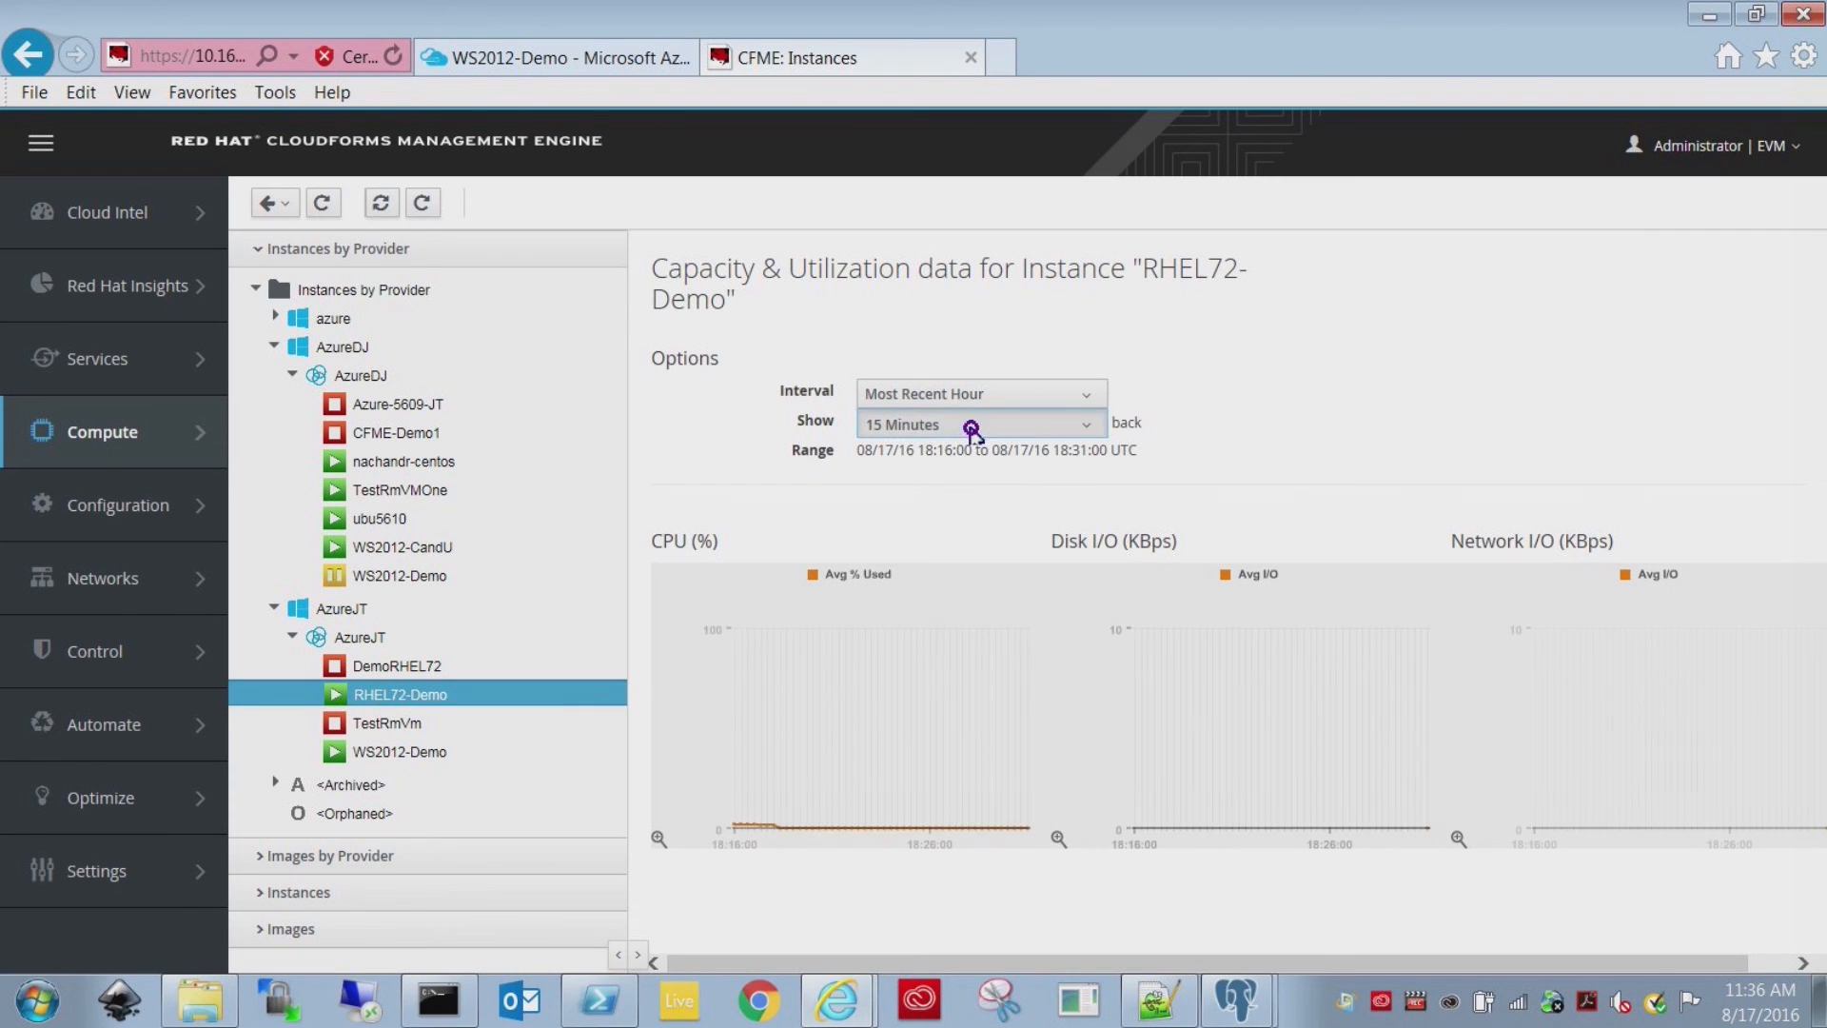
{"action": "left_click", "coordinate": [970, 423]}
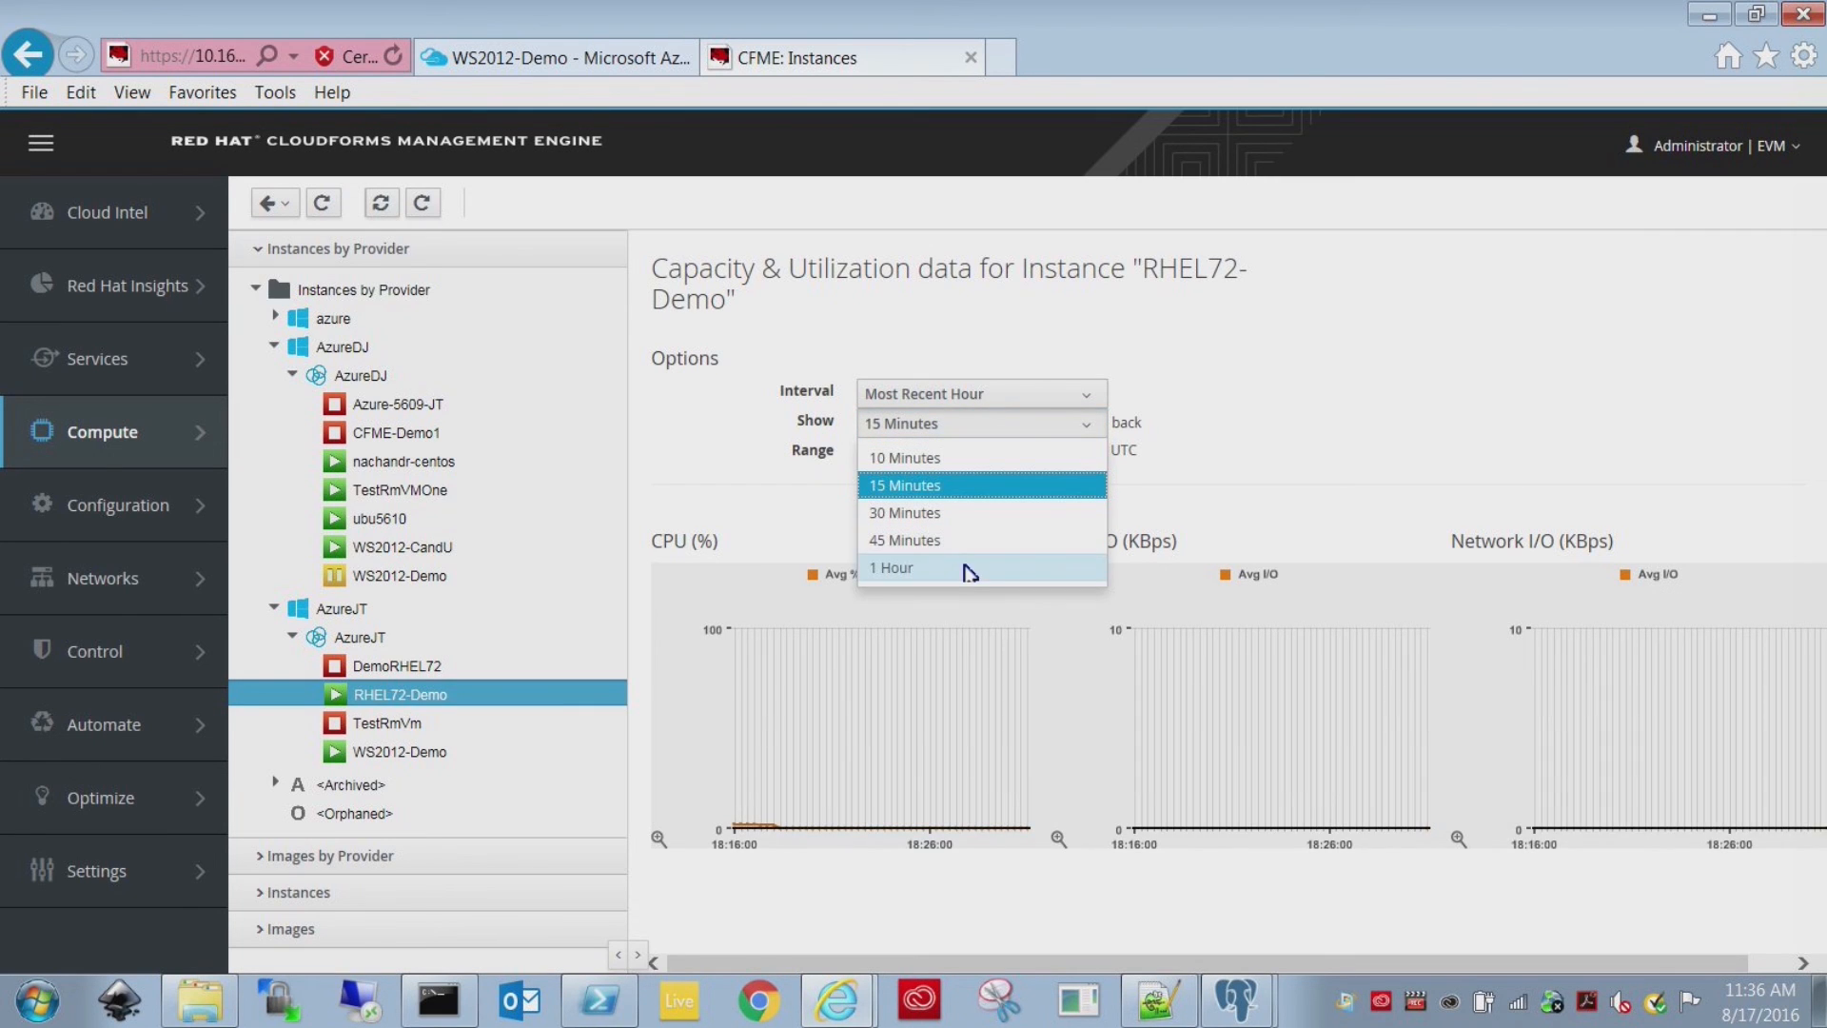
{"action": "left_click", "coordinate": [969, 567]}
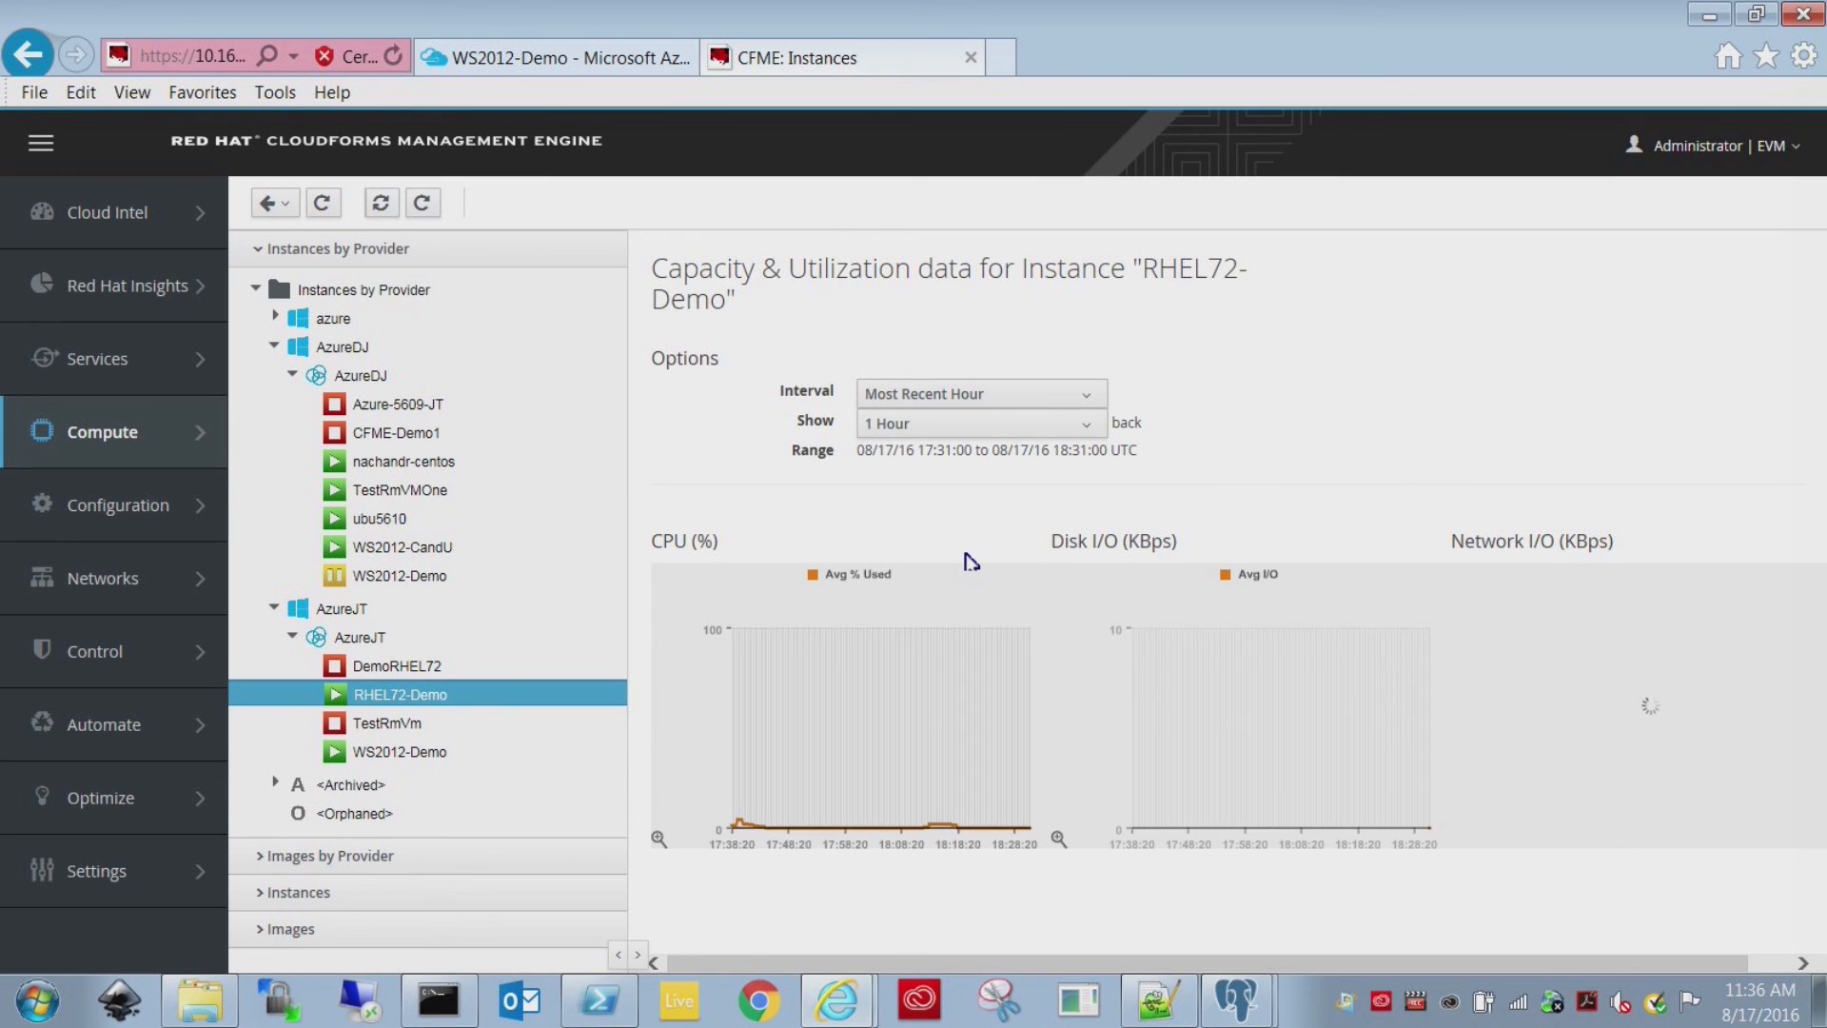
{"action": "mouse_move", "coordinate": [739, 824]}
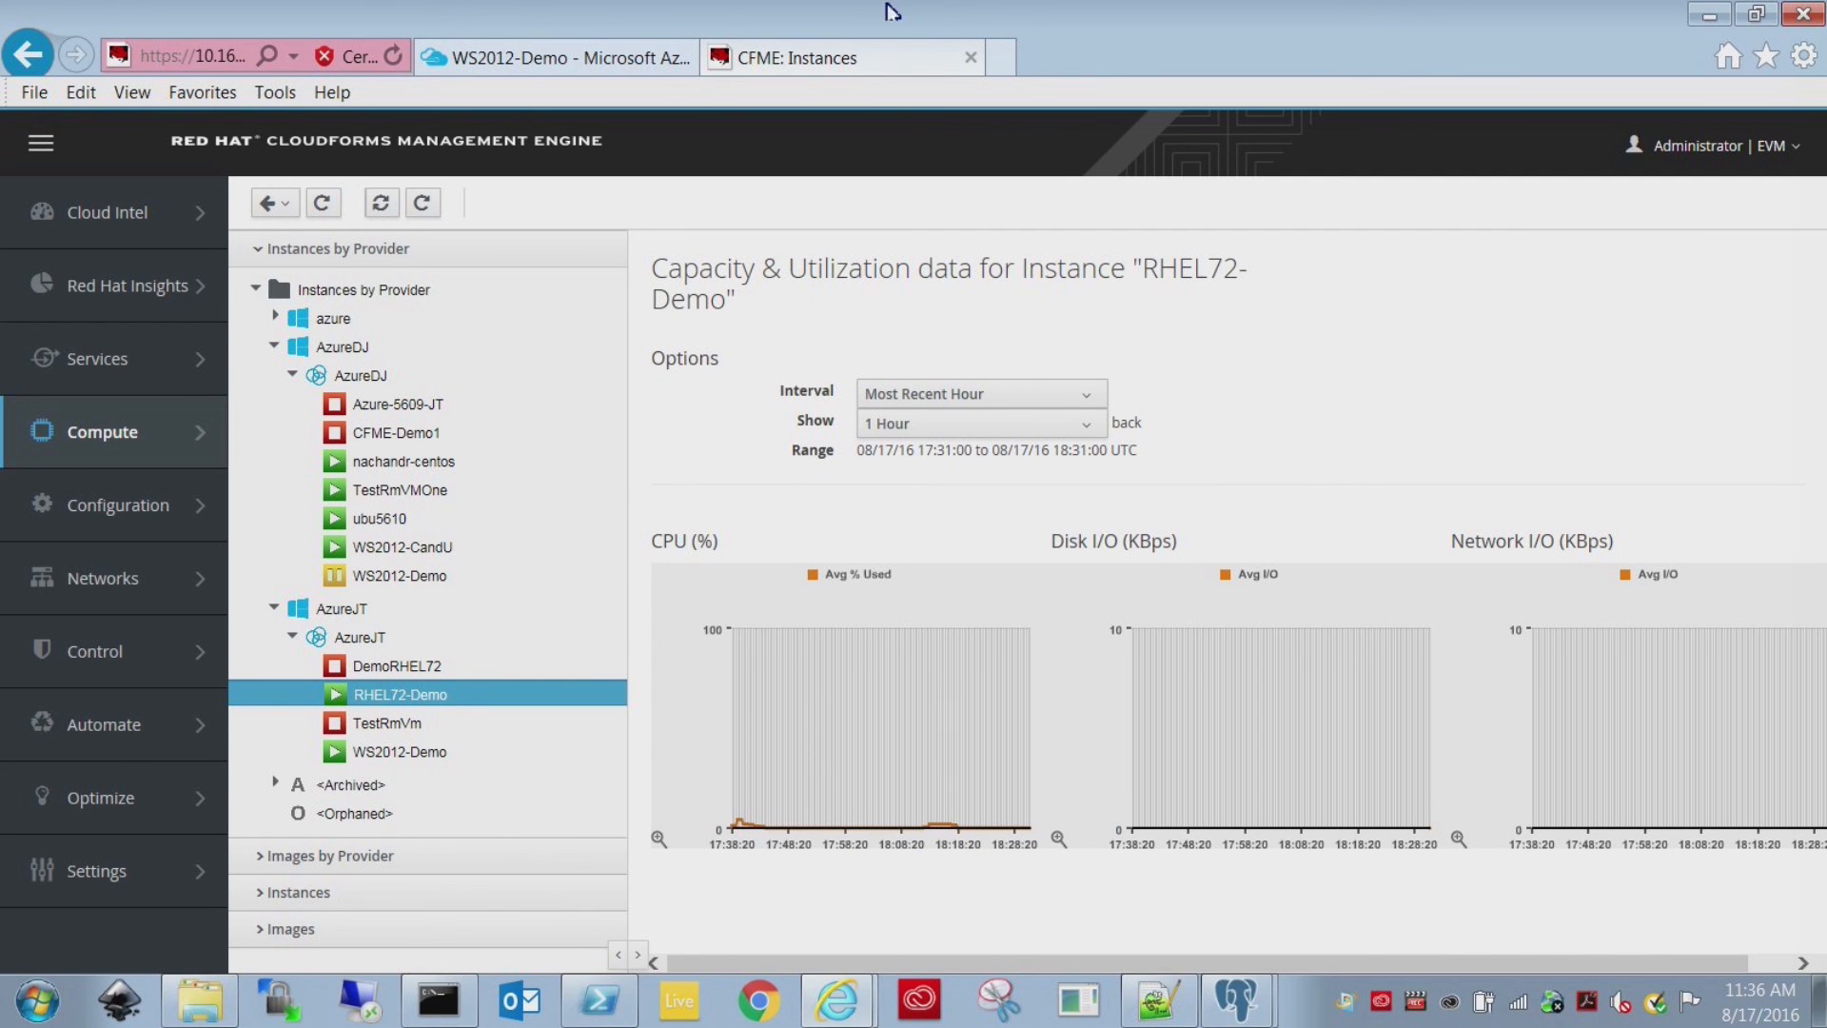
Open RHEL72-Demo in the Azure portal and compare its CPU percentage chart with the CloudForms utilization chart.
{"action": "left_click", "coordinate": [601, 55]}
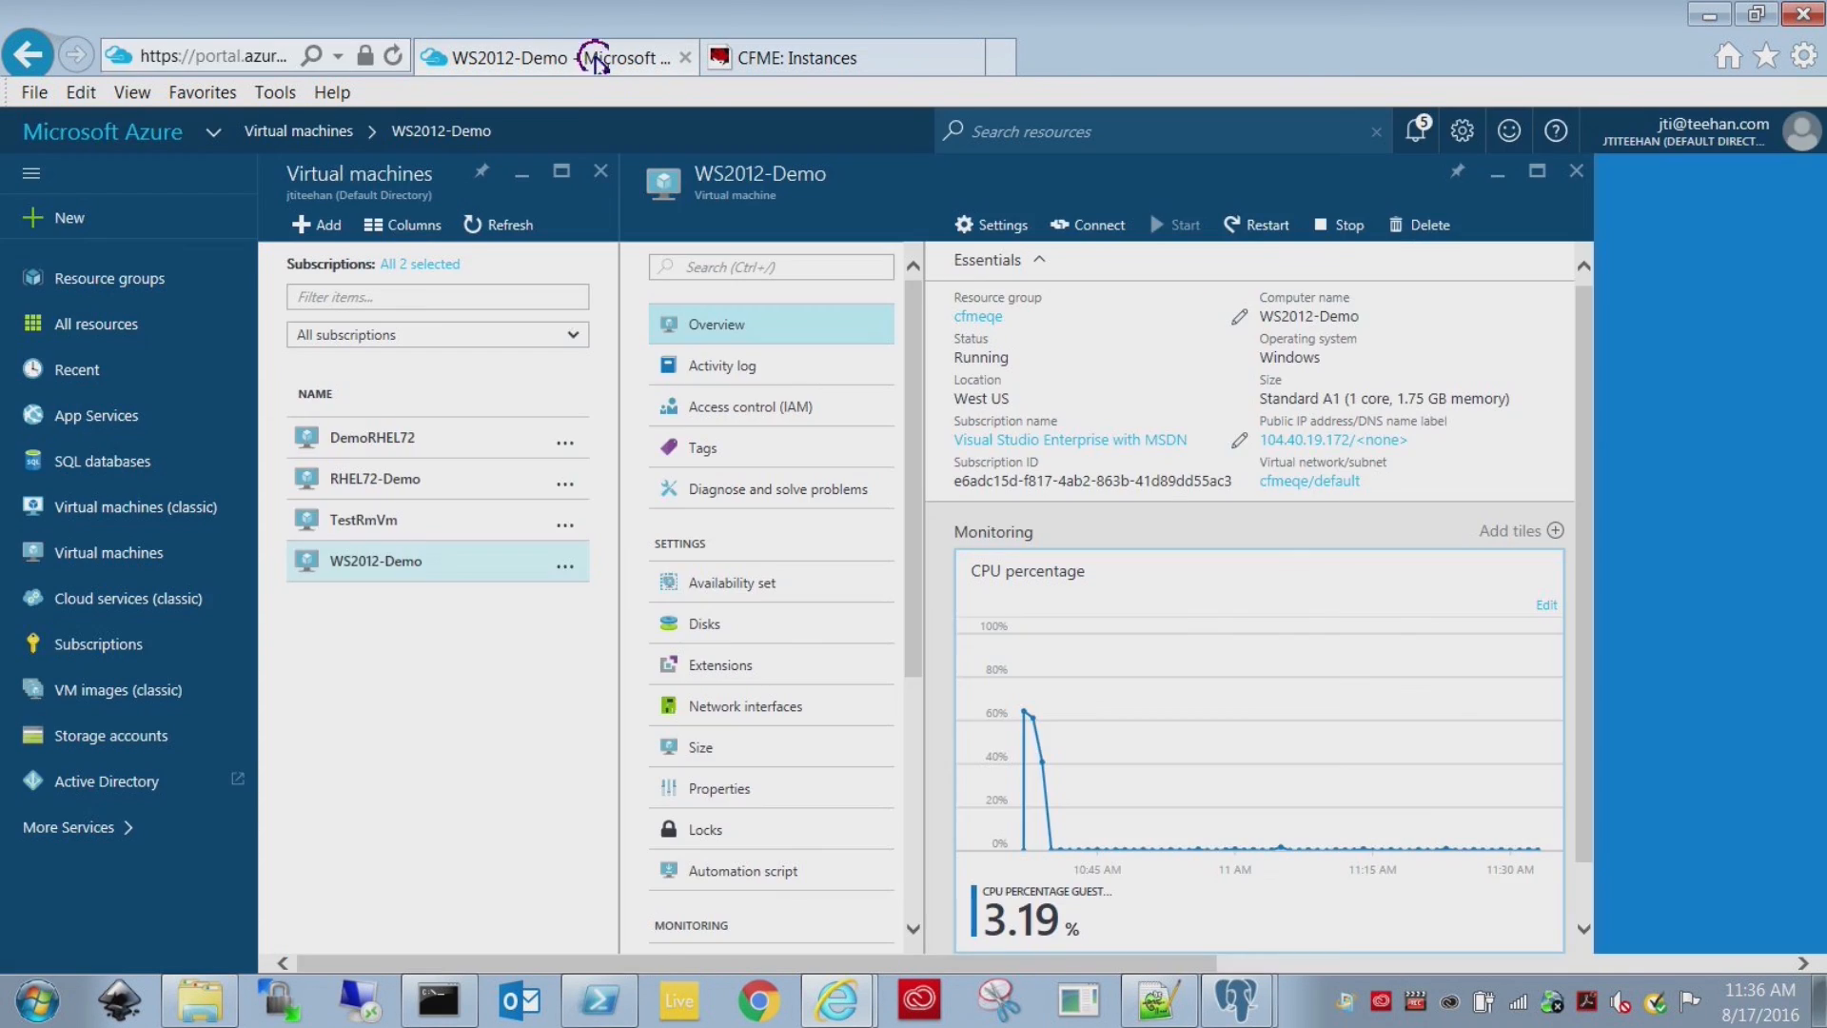
{"action": "left_click", "coordinate": [397, 485]}
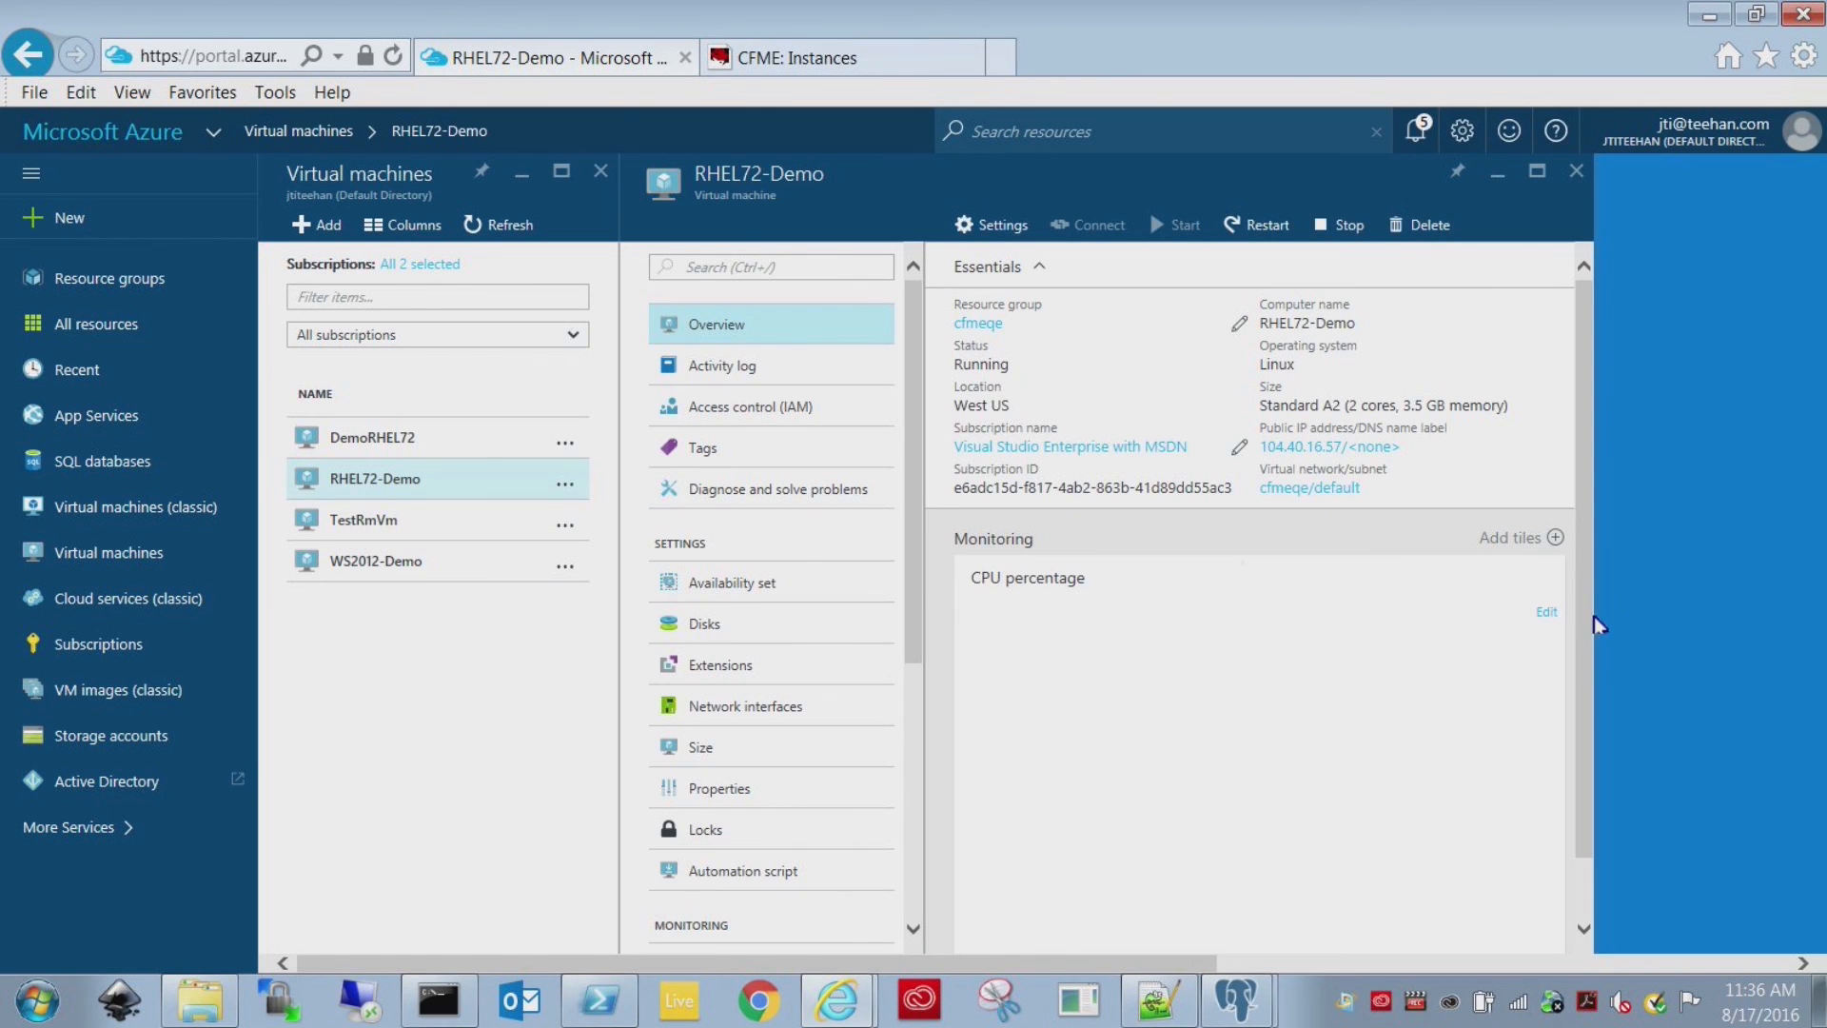
{"action": "mouse_move", "coordinate": [1387, 776]}
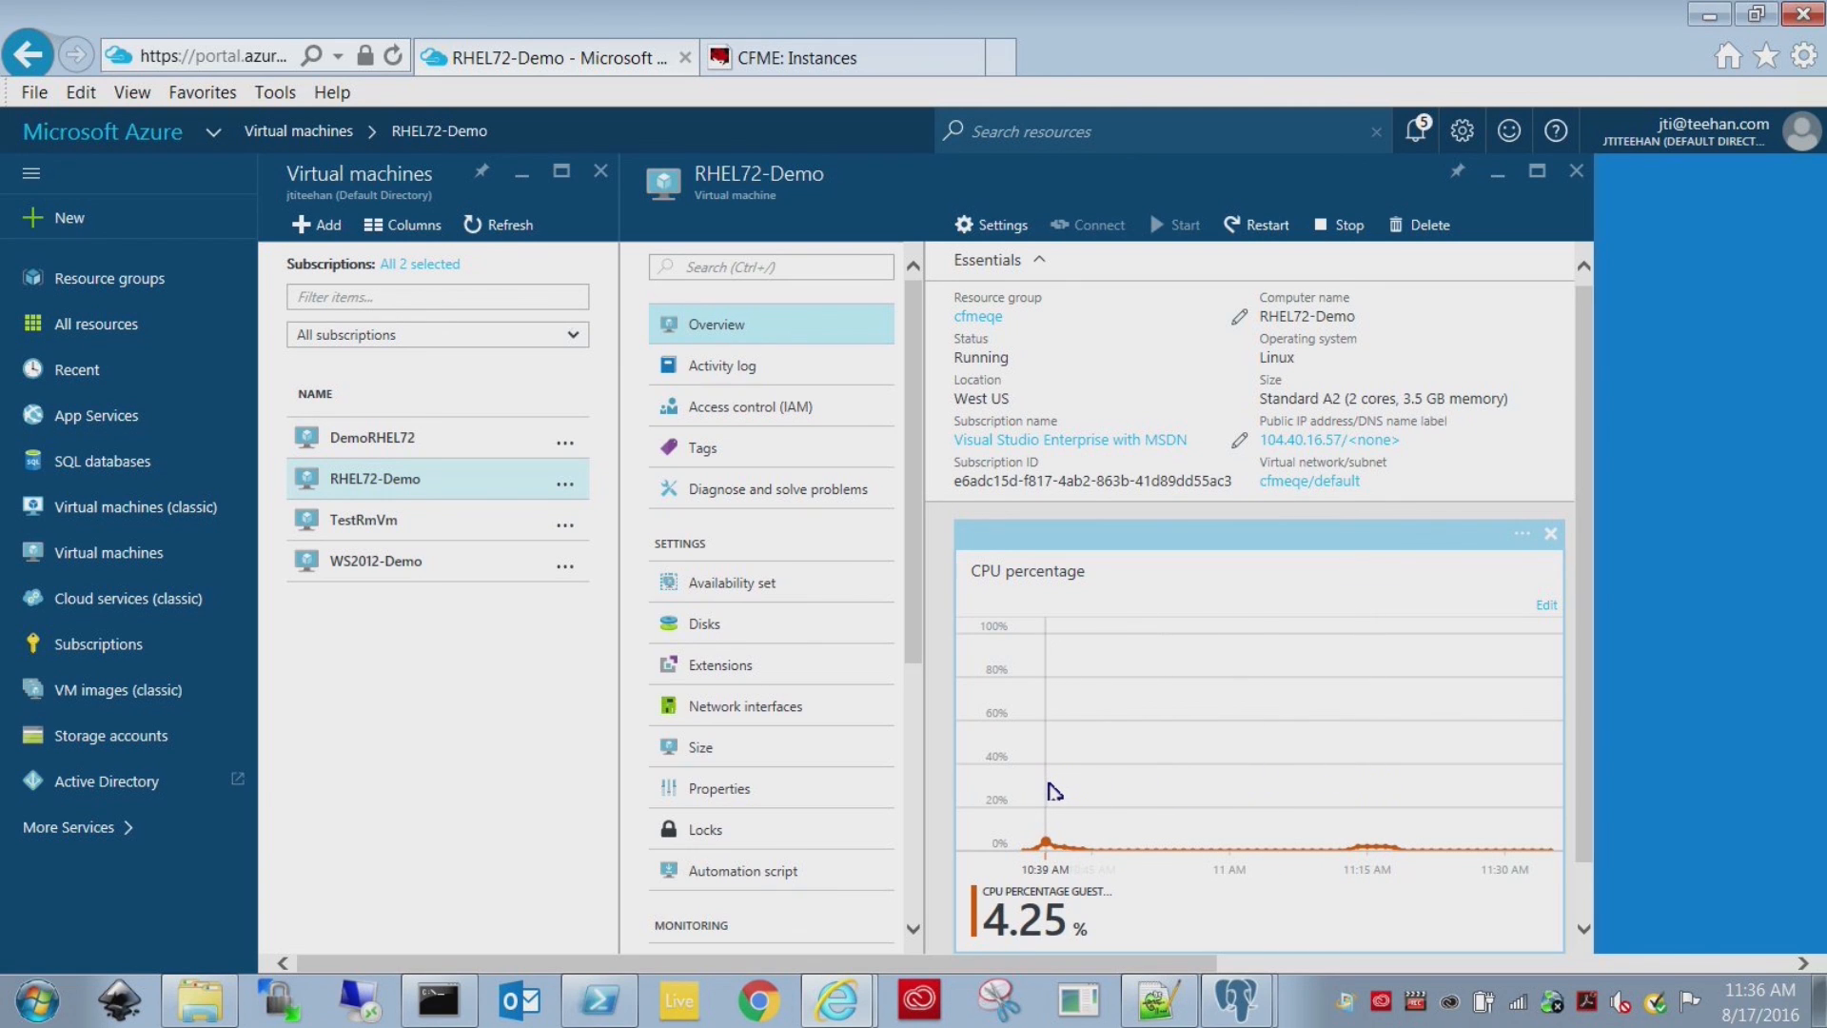
{"action": "left_click", "coordinate": [834, 76]}
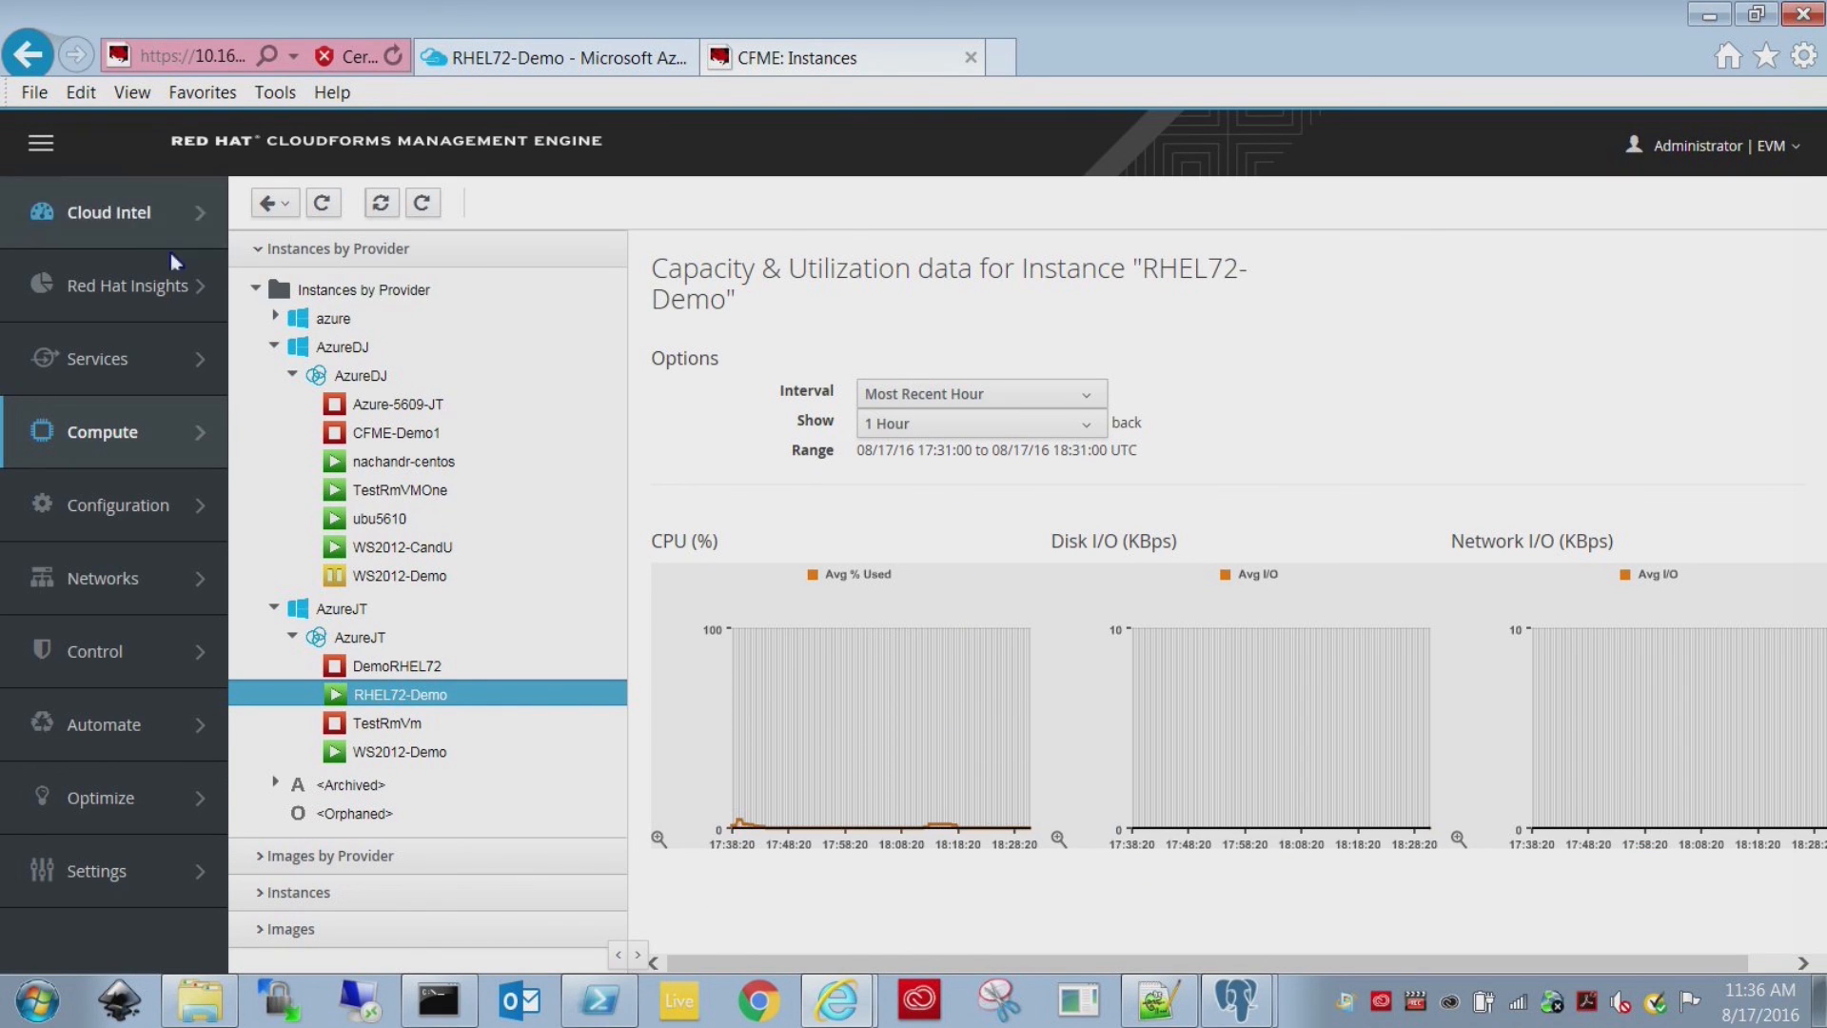
Log out of CloudForms and return to the Microsoft Azure portal dashboard.
{"action": "left_click", "coordinate": [1770, 146]}
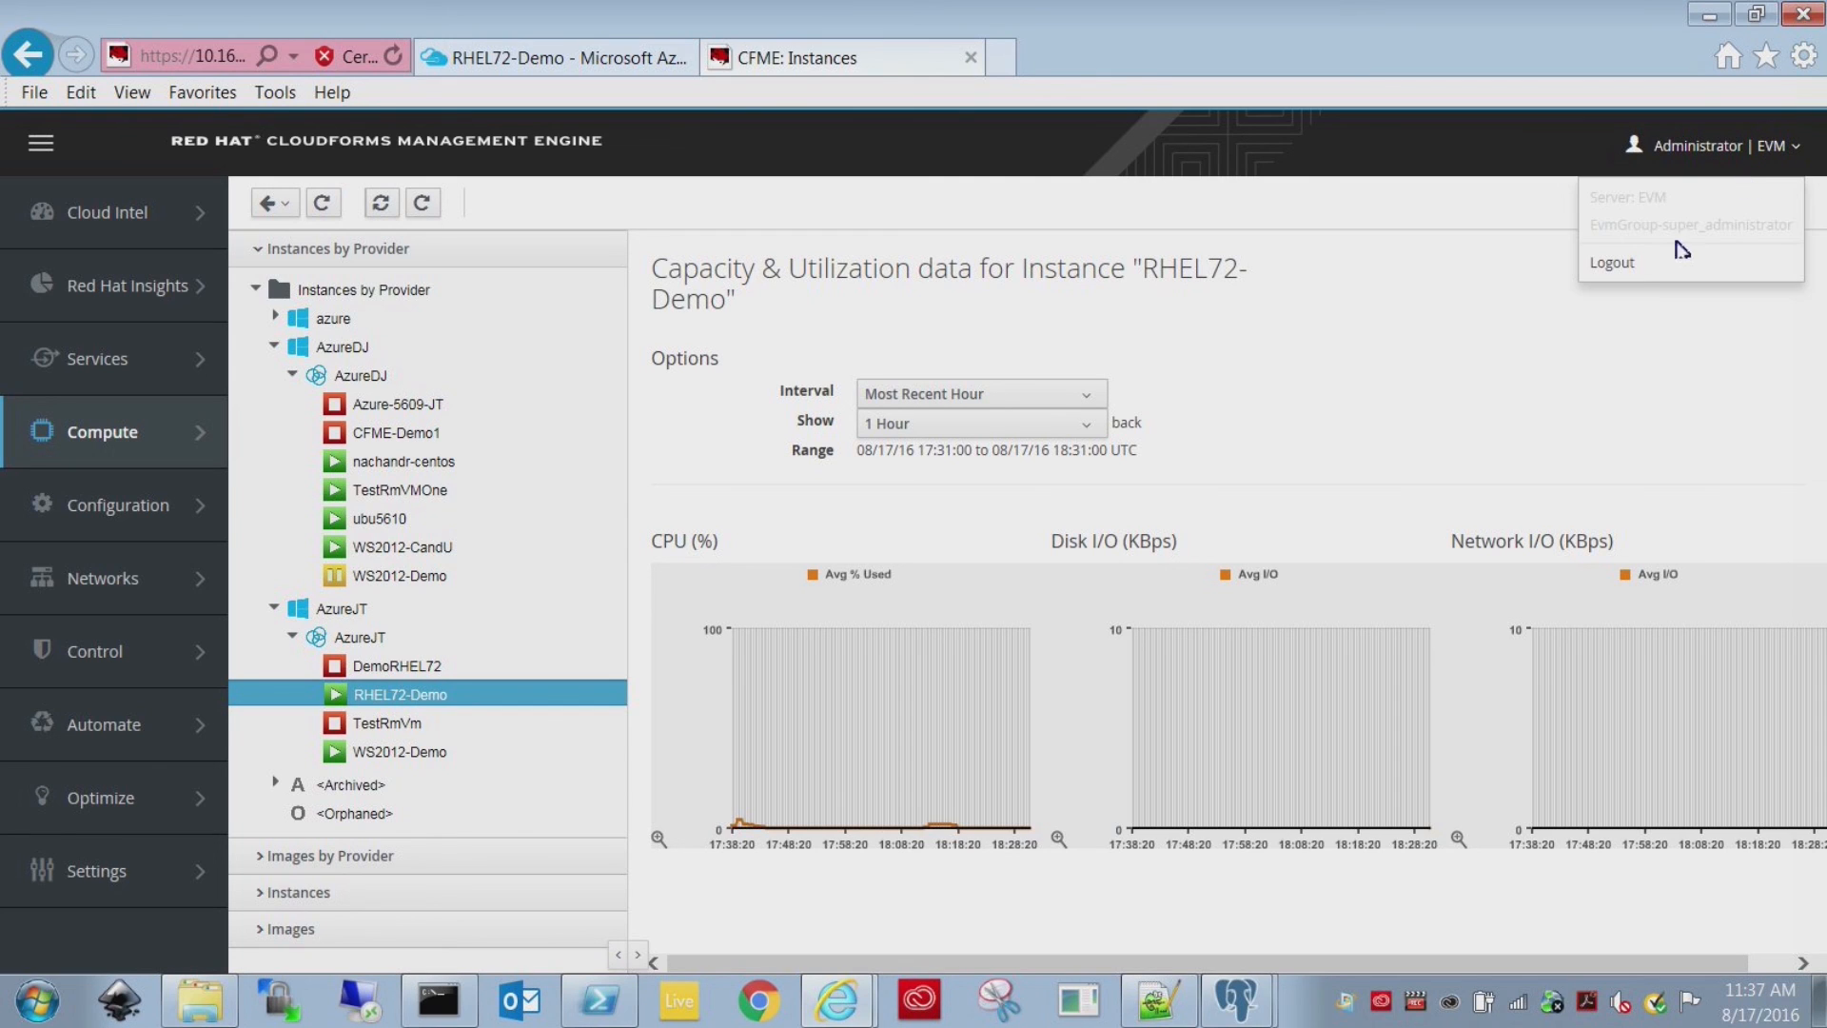
{"action": "left_click", "coordinate": [1612, 263]}
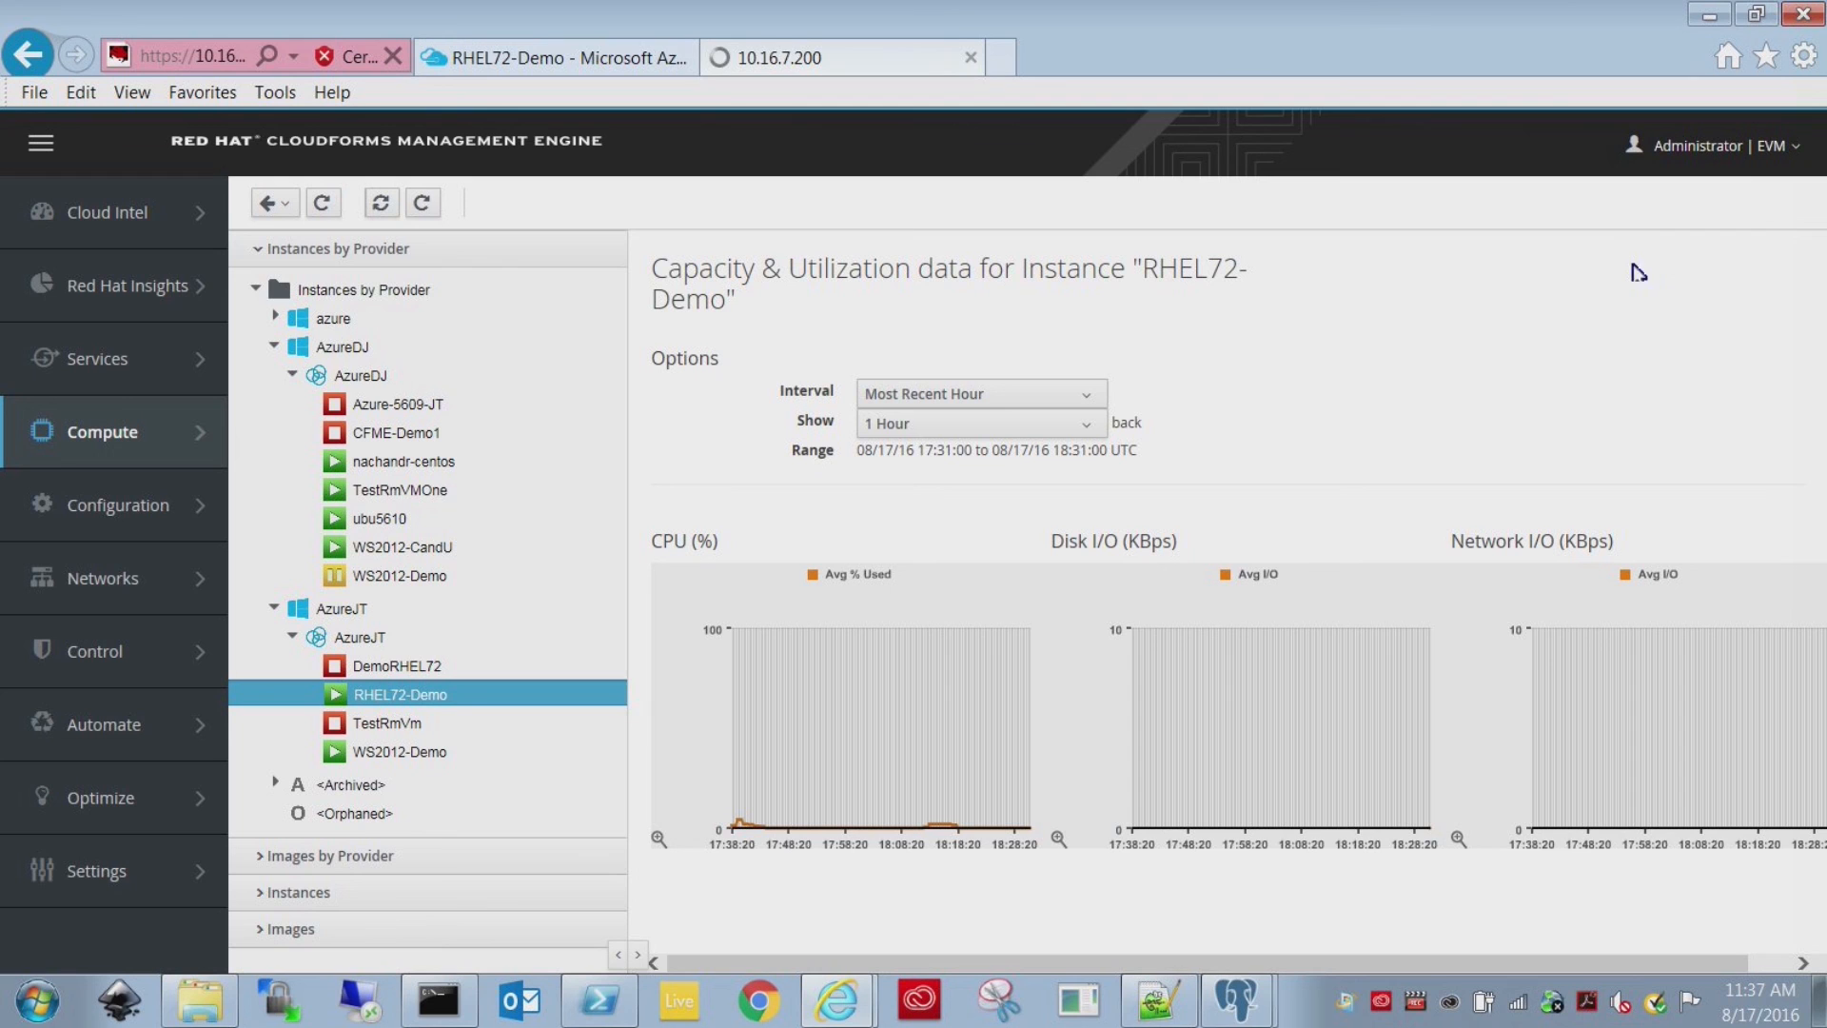
{"action": "left_click", "coordinate": [549, 61]}
{"action": "left_click", "coordinate": [118, 136]}
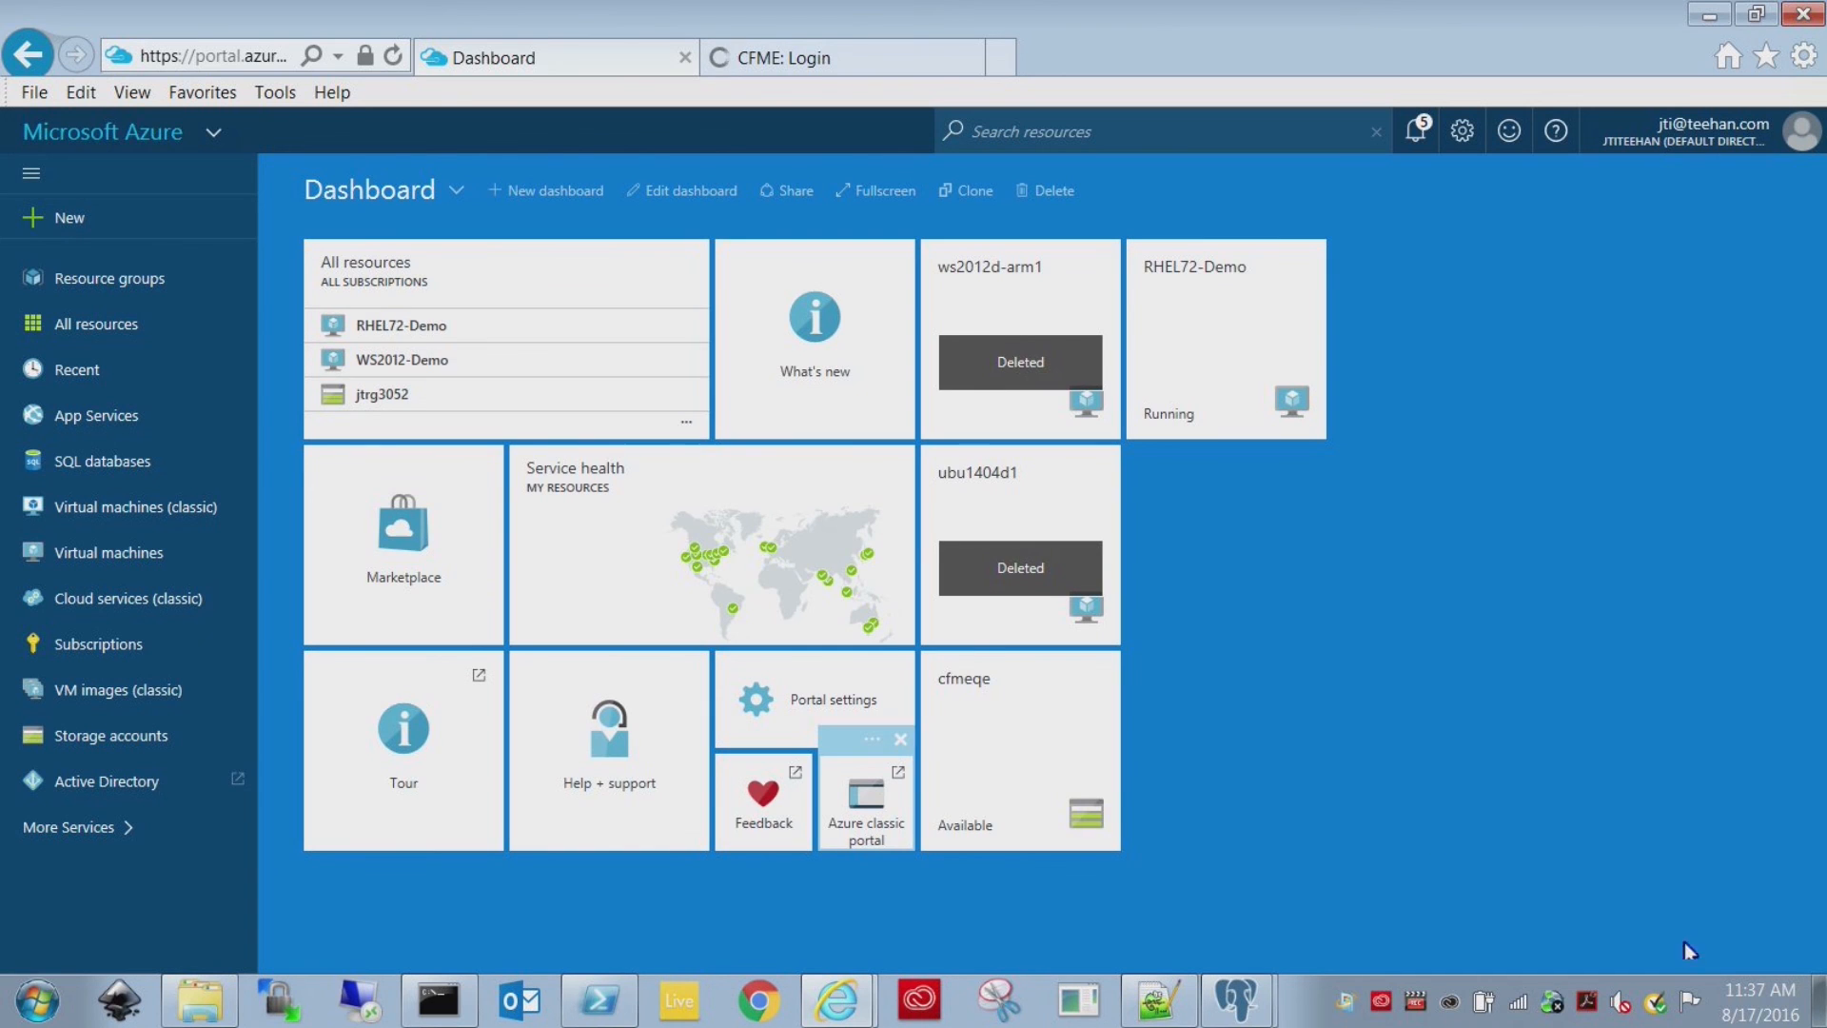